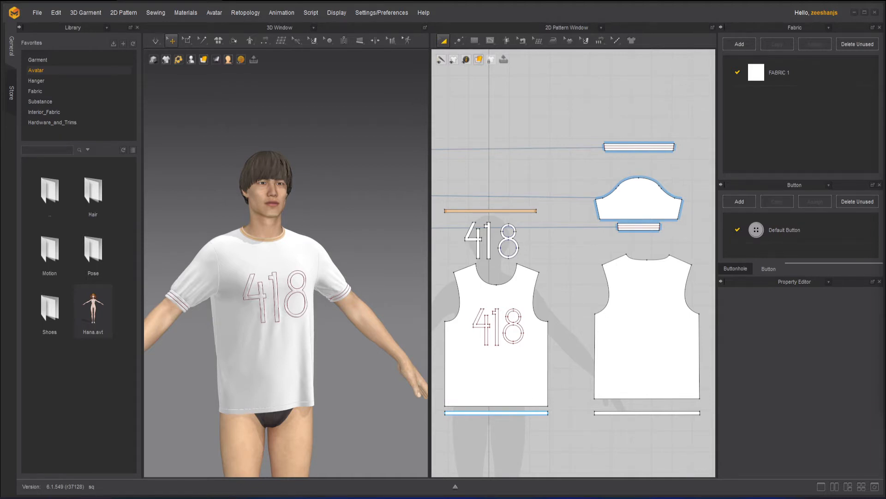
Step: Examine the commands available for the back panel and the sleeve pattern pieces
{"action": "left_click", "coordinate": [642, 320]}
{"action": "right_click", "coordinate": [642, 319]}
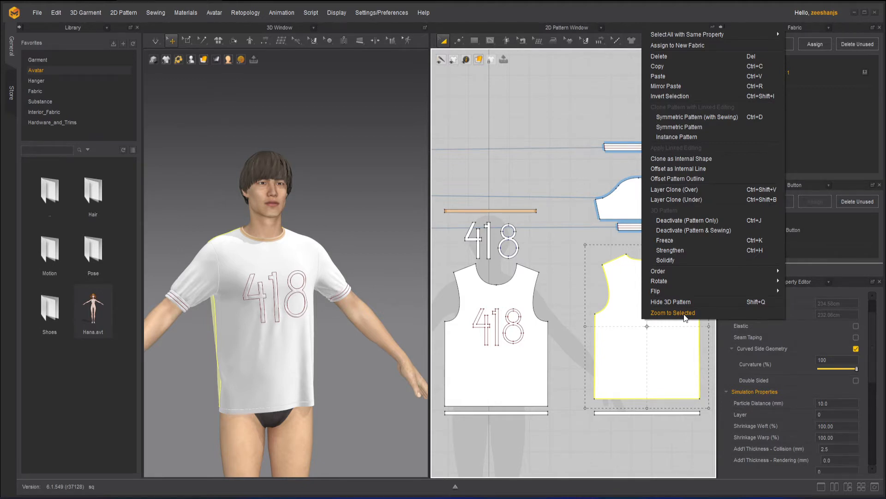
{"action": "left_click", "coordinate": [549, 242]}
{"action": "middle_click_drag", "start_coordinate": [549, 241], "coordinate": [444, 295]}
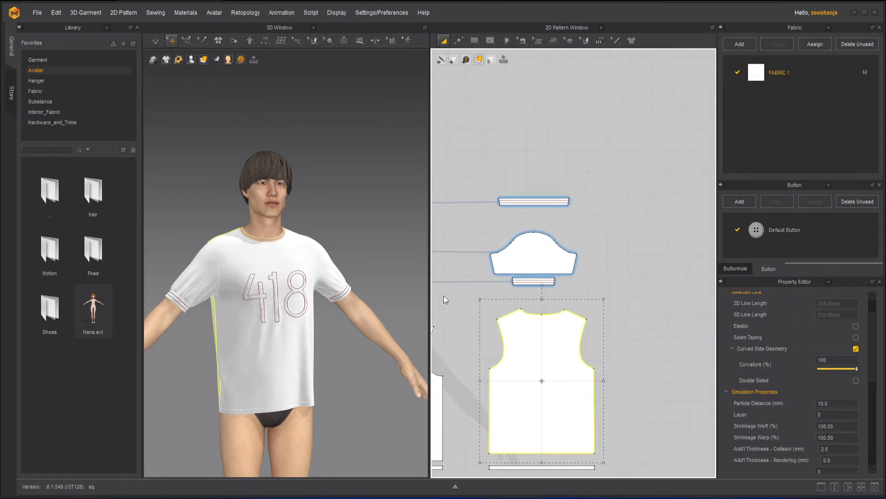
{"action": "scroll", "coordinate": [489, 251], "scroll_direction": "up", "scroll_amount": 2}
{"action": "left_click", "coordinate": [498, 266]}
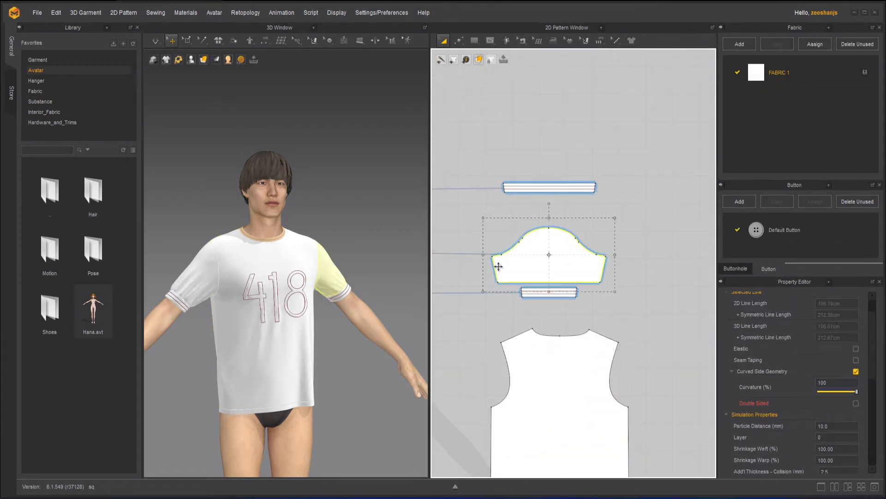
{"action": "right_click", "coordinate": [497, 266]}
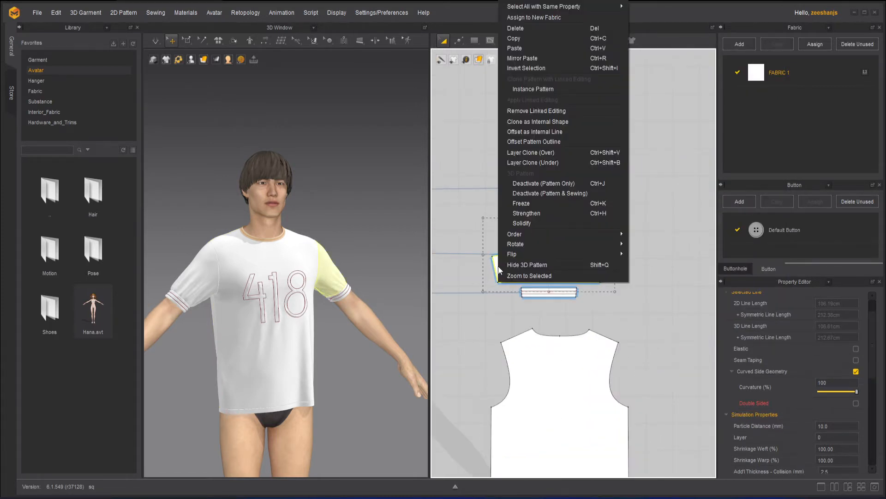
{"action": "left_click", "coordinate": [534, 370]}
{"action": "right_click", "coordinate": [534, 369]}
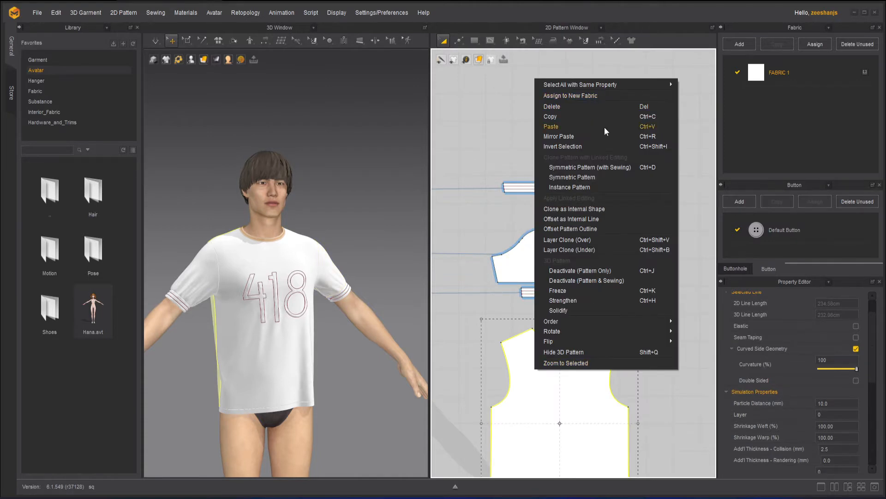
{"action": "mouse_move", "coordinate": [563, 87]}
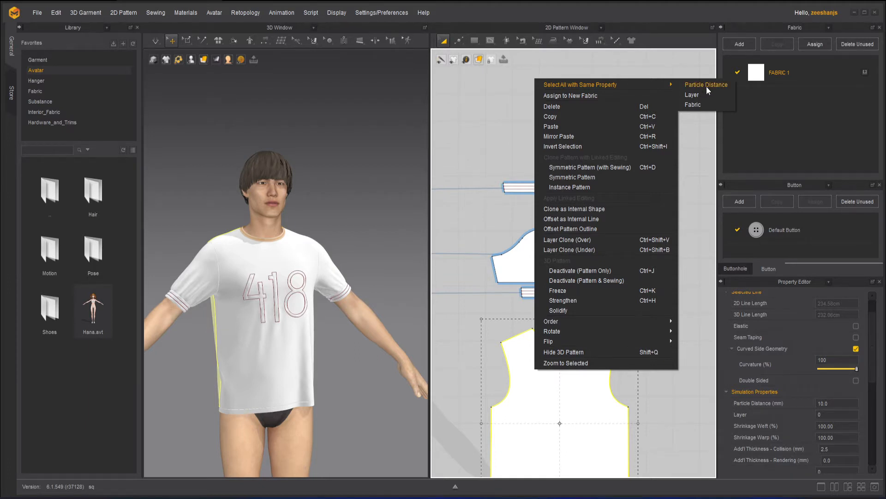
{"action": "left_click", "coordinate": [623, 394]}
{"action": "scroll", "coordinate": [634, 363], "scroll_direction": "down", "scroll_amount": 4}
{"action": "middle_click_drag", "start_coordinate": [632, 360], "coordinate": [653, 309]}
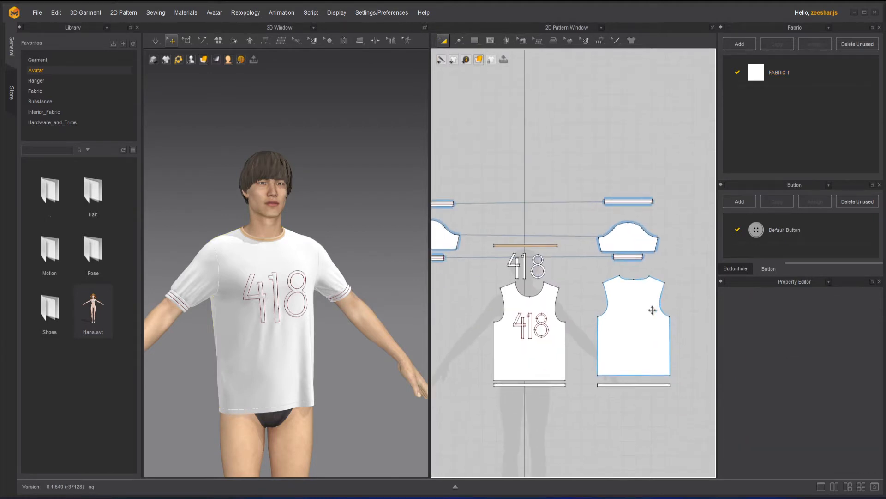
Step: Select every pattern piece of the T-shirt to examine their shared properties, and clear the selection
{"action": "left_click", "coordinate": [648, 312]}
{"action": "scroll", "coordinate": [641, 144], "scroll_direction": "down", "scroll_amount": 3}
{"action": "left_click_drag", "start_coordinate": [451, 136], "coordinate": [687, 335]}
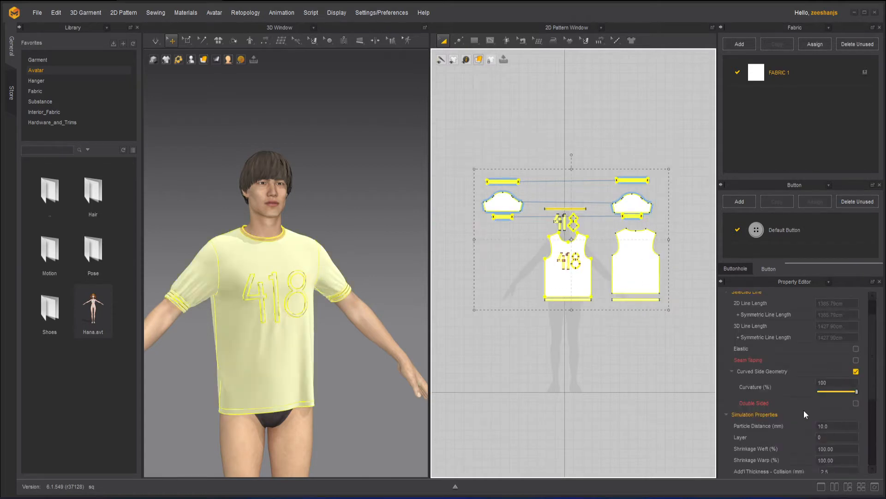
{"action": "scroll", "coordinate": [659, 298], "scroll_direction": "up", "scroll_amount": 2}
{"action": "left_click", "coordinate": [624, 367]}
Step: Set the particle distance of the back panel, both sleeves and the front panel to 5 mm
{"action": "left_click", "coordinate": [629, 236]}
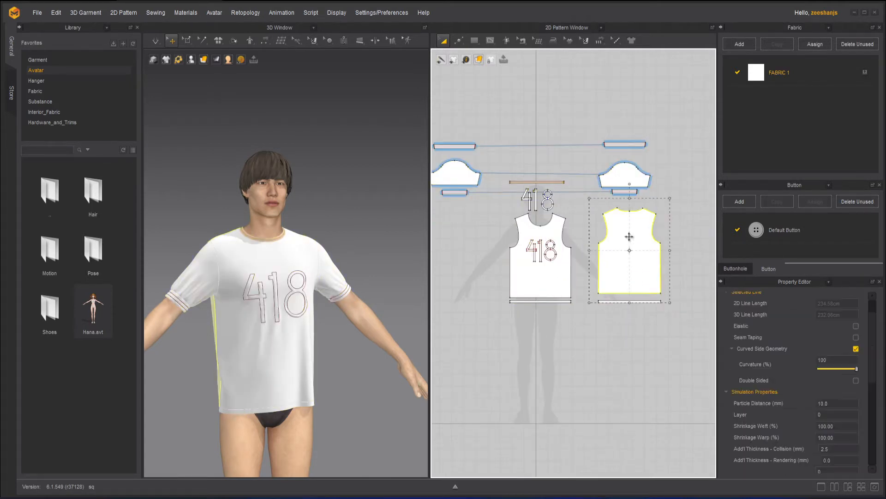
{"action": "left_click", "coordinate": [626, 174], "text": "shift"}
{"action": "left_click", "coordinate": [461, 175], "text": "shift"}
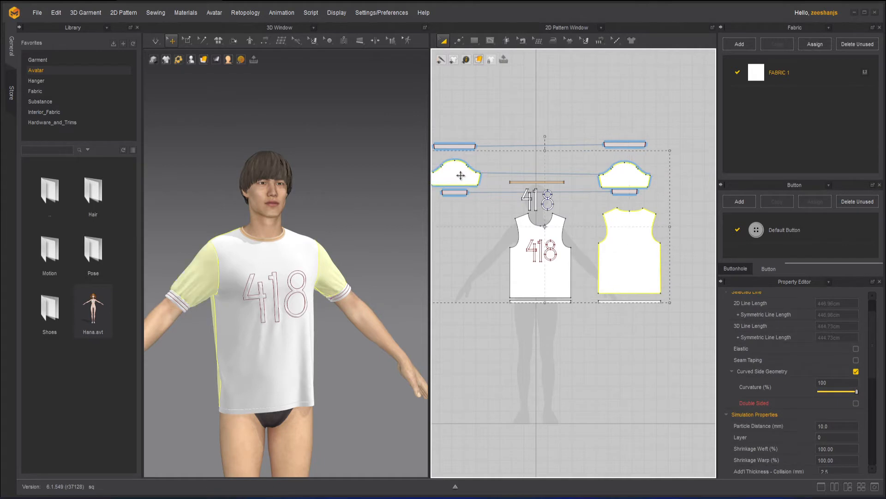
{"action": "left_click", "coordinate": [527, 285], "text": "shift"}
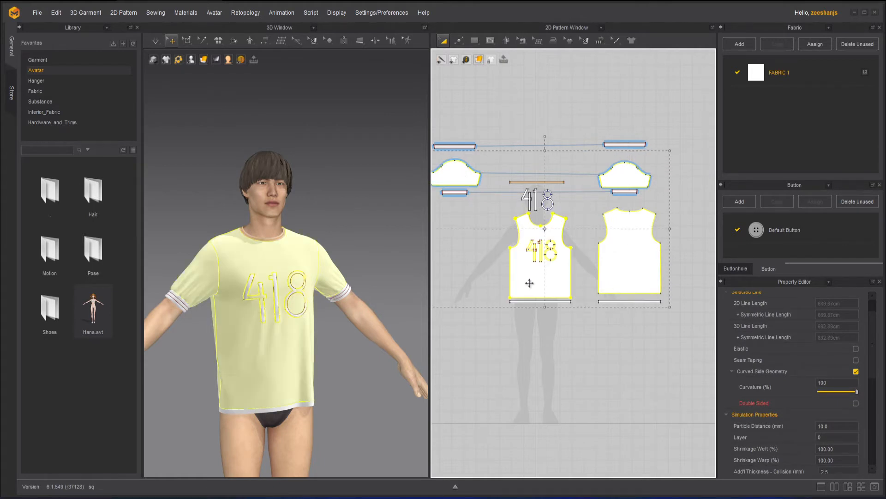
{"action": "double_click", "coordinate": [841, 383]}
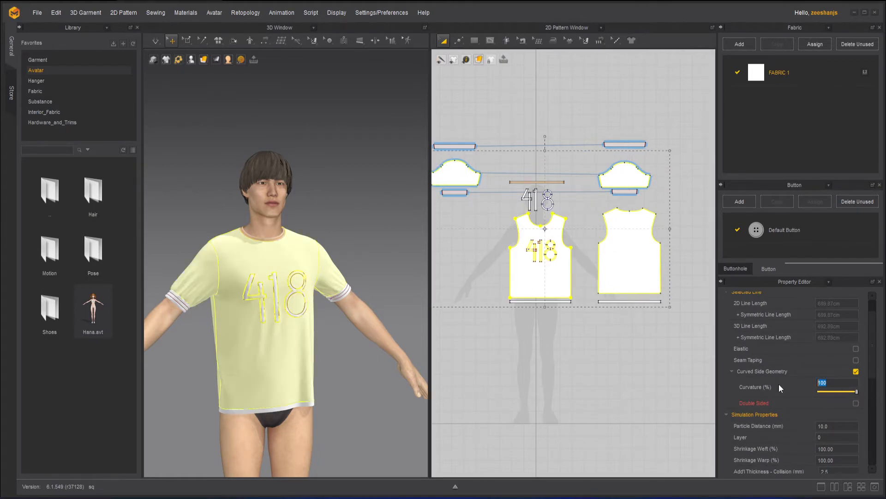
{"action": "double_click", "coordinate": [839, 427]}
{"action": "type", "text": "5"}
{"action": "left_click", "coordinate": [576, 209]}
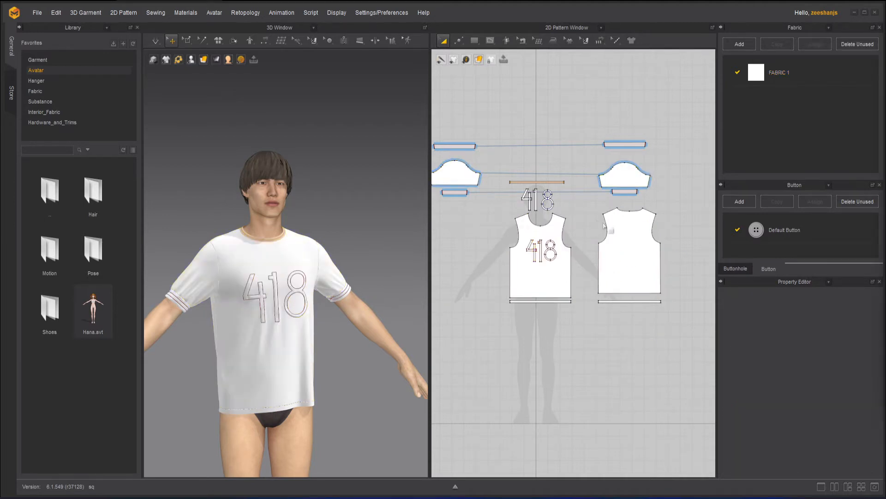
Step: Select all patterns with the same particle distance as the back panel, and clear the selection after checking it
{"action": "right_click", "coordinate": [621, 238]}
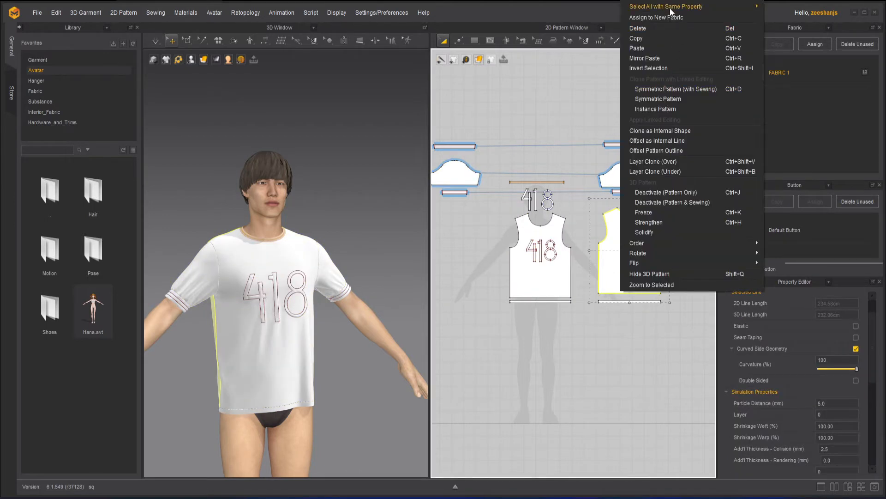
{"action": "mouse_move", "coordinate": [670, 10]}
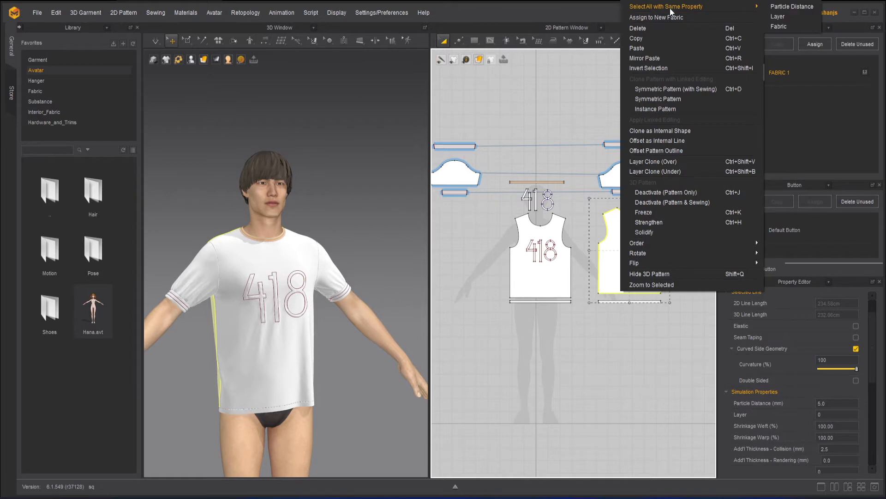
{"action": "left_click", "coordinate": [782, 6]}
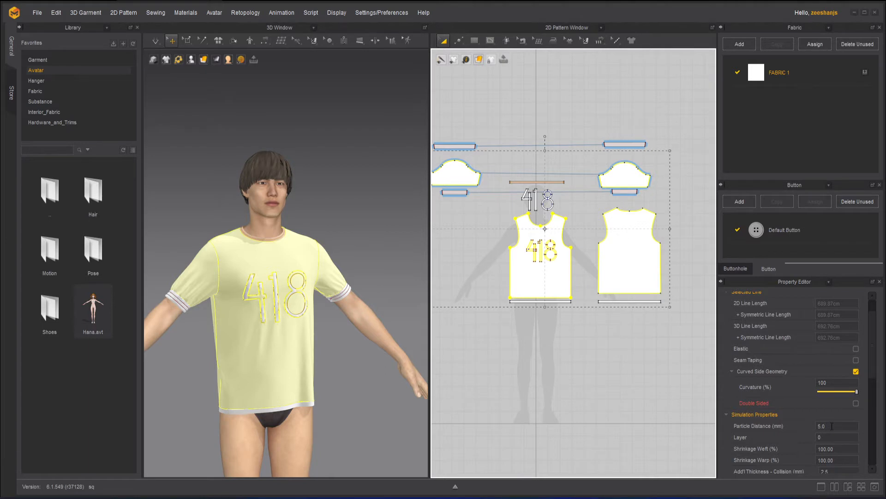
{"action": "left_click", "coordinate": [619, 111]}
{"action": "scroll", "coordinate": [629, 126], "scroll_direction": "up", "scroll_amount": 3}
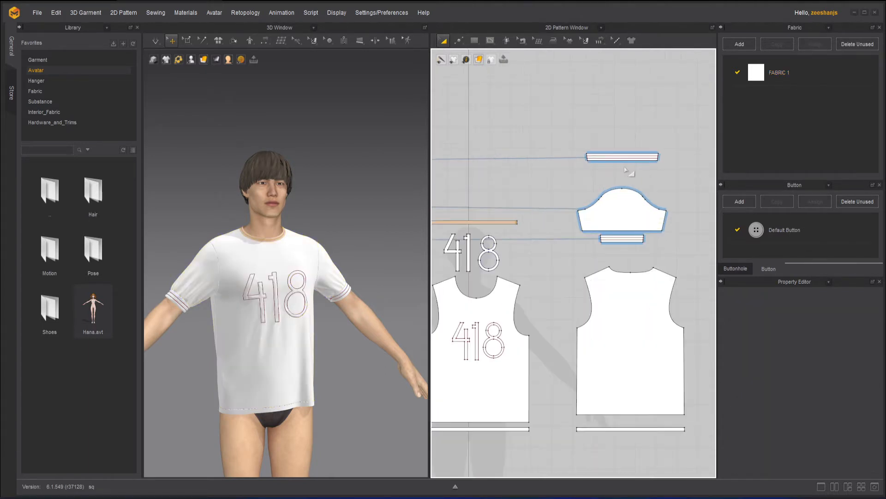
{"action": "left_click", "coordinate": [626, 159]}
{"action": "right_click", "coordinate": [626, 160]}
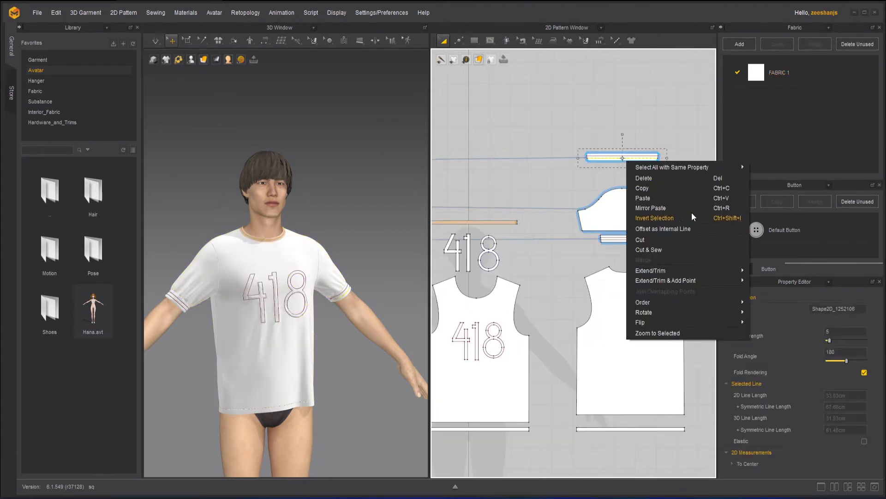
{"action": "mouse_move", "coordinate": [660, 165]}
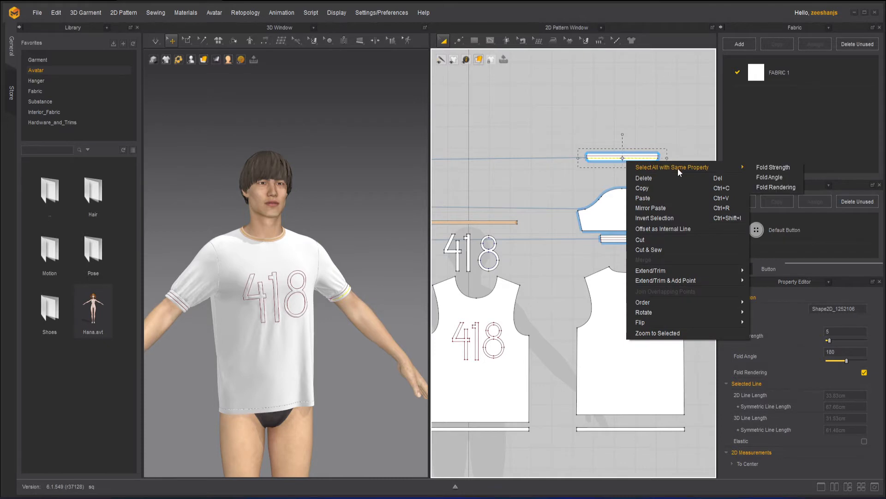
{"action": "left_click", "coordinate": [791, 179]}
Step: Select all patterns with the same particle distance as the sleeve's striped band, and clear the selection after checking it
{"action": "scroll", "coordinate": [631, 176], "scroll_direction": "up", "scroll_amount": 4}
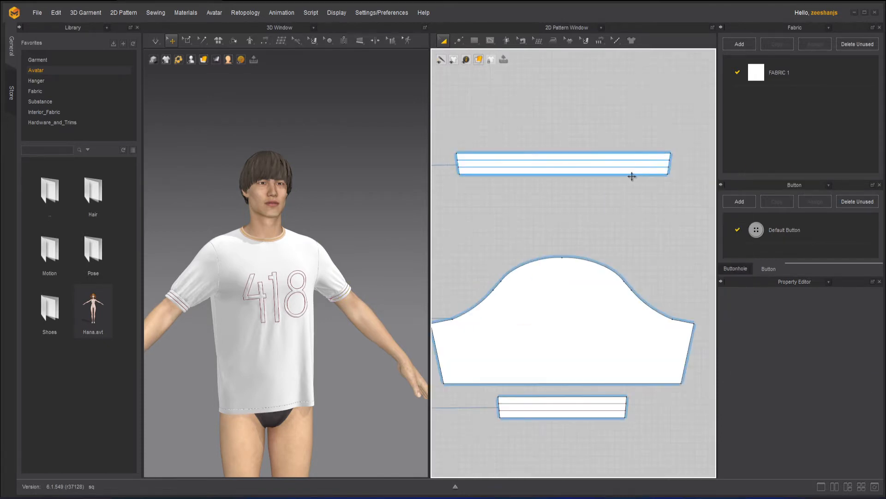
{"action": "left_click", "coordinate": [632, 175]}
{"action": "right_click", "coordinate": [631, 176]}
{"action": "mouse_move", "coordinate": [680, 183]}
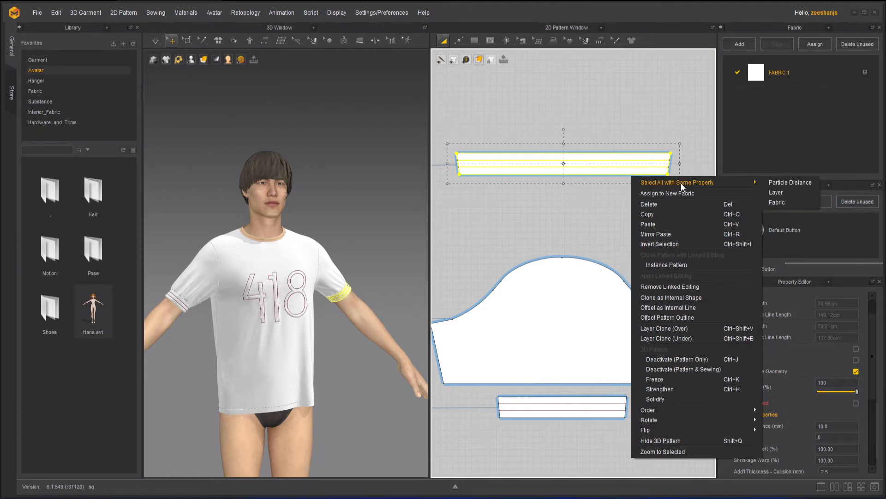
{"action": "left_click", "coordinate": [801, 183]}
{"action": "scroll", "coordinate": [647, 221], "scroll_direction": "down", "scroll_amount": 5}
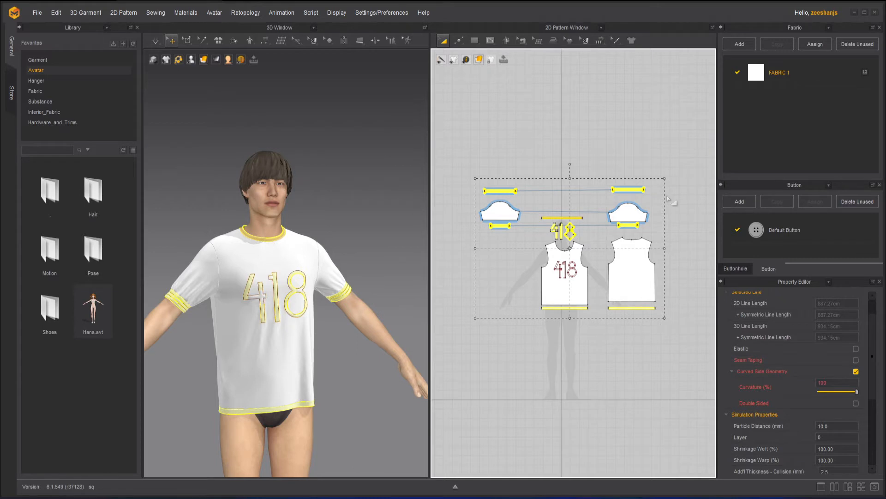
{"action": "left_click", "coordinate": [675, 220]}
Step: Try to assign the sleeve pattern to a new fabric, and leave all pieces deselected
{"action": "scroll", "coordinate": [672, 221], "scroll_direction": "up", "scroll_amount": 3}
{"action": "left_click", "coordinate": [595, 204]}
{"action": "right_click", "coordinate": [593, 220]}
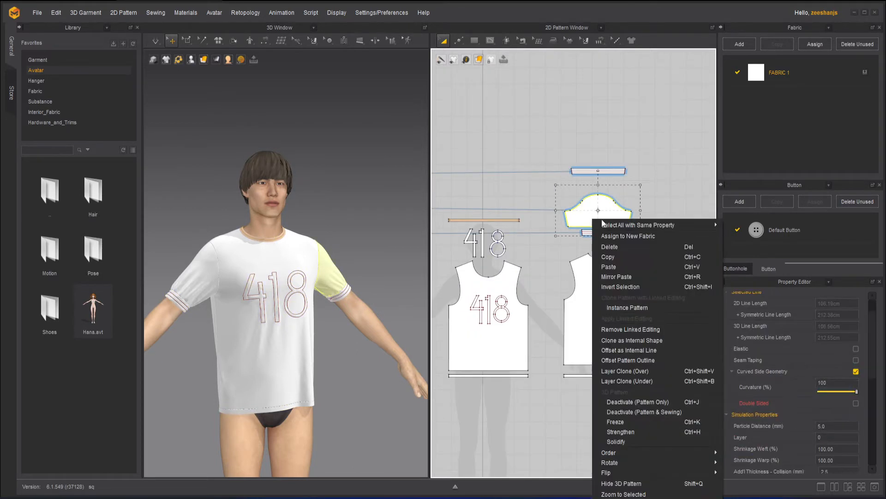
{"action": "mouse_move", "coordinate": [611, 226]}
{"action": "mouse_move", "coordinate": [646, 227]}
{"action": "left_click", "coordinate": [650, 236]}
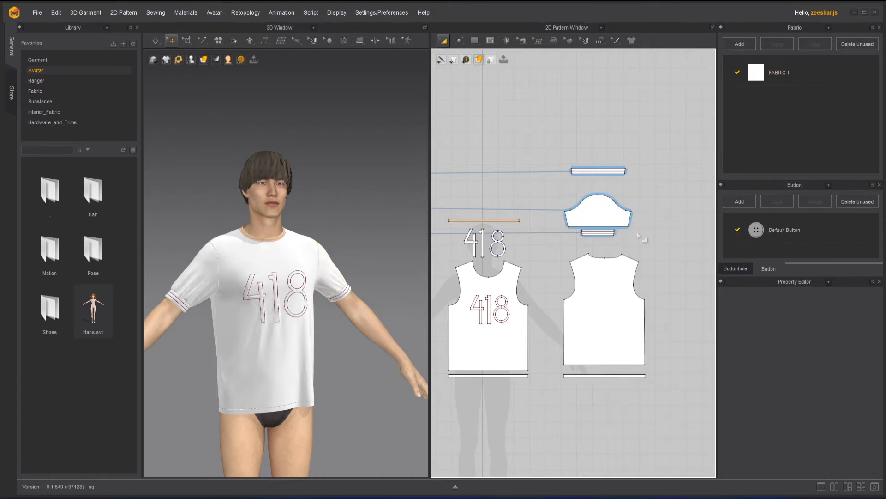
{"action": "left_click", "coordinate": [592, 310]}
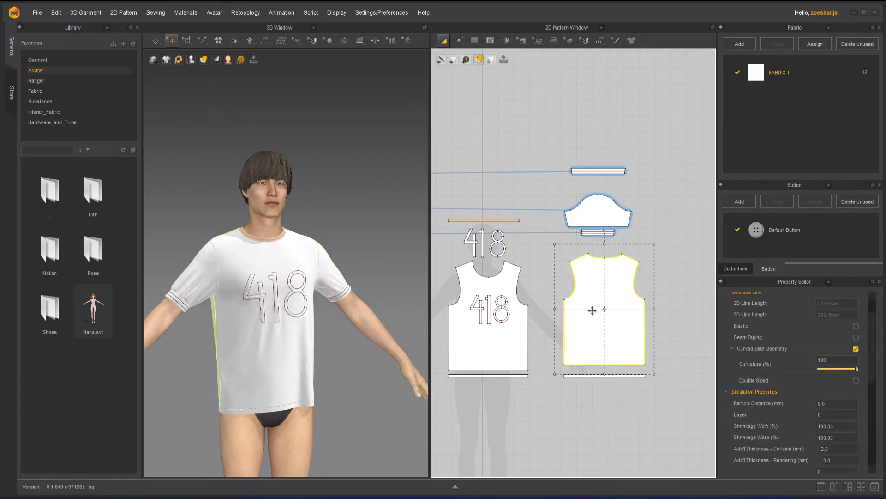
{"action": "left_click", "coordinate": [703, 147]}
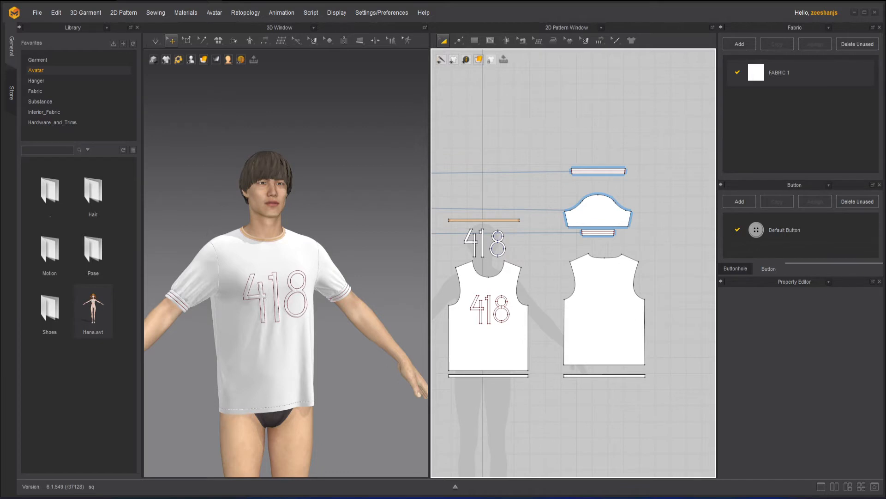
Step: Invert the selection starting from the back panel, and clear it again
{"action": "left_click", "coordinate": [608, 279]}
{"action": "right_click", "coordinate": [604, 280]}
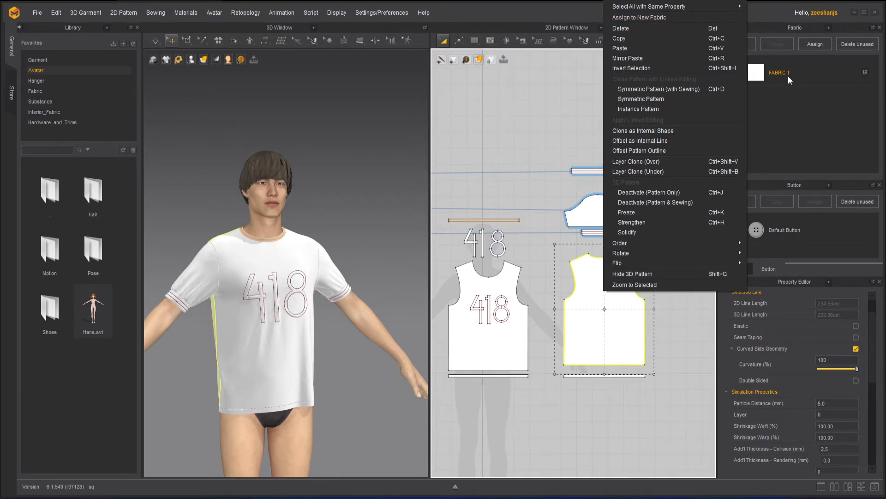
{"action": "left_click", "coordinate": [649, 68]}
{"action": "left_click", "coordinate": [688, 218]}
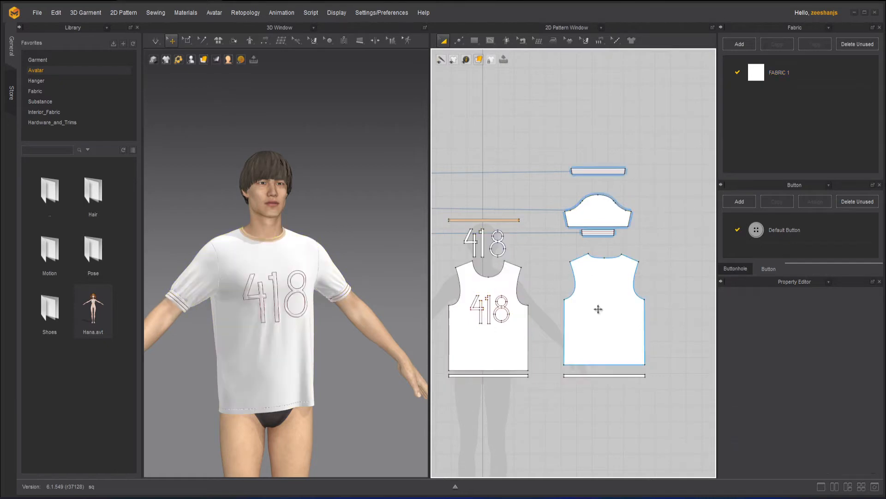
Step: Examine the linked-editing clone options for the back panel, including the symmetric and instance patterns
{"action": "left_click", "coordinate": [599, 308]}
{"action": "right_click", "coordinate": [598, 309]}
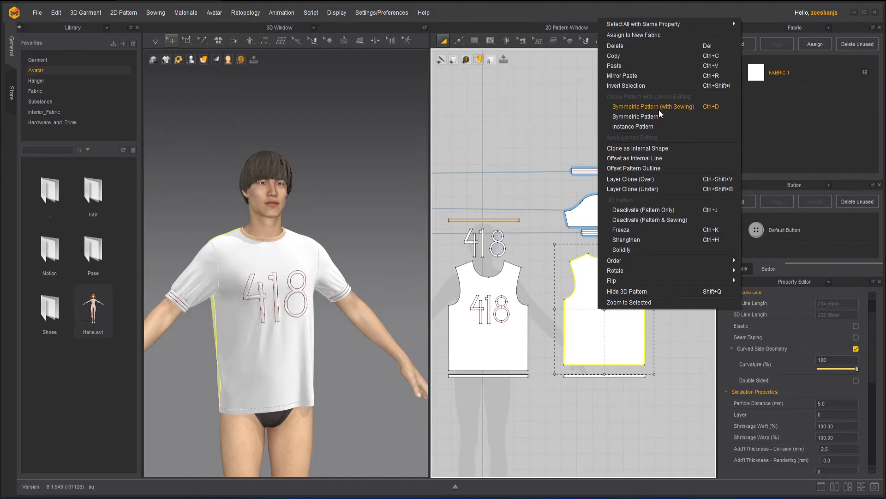
{"action": "left_click", "coordinate": [546, 142]}
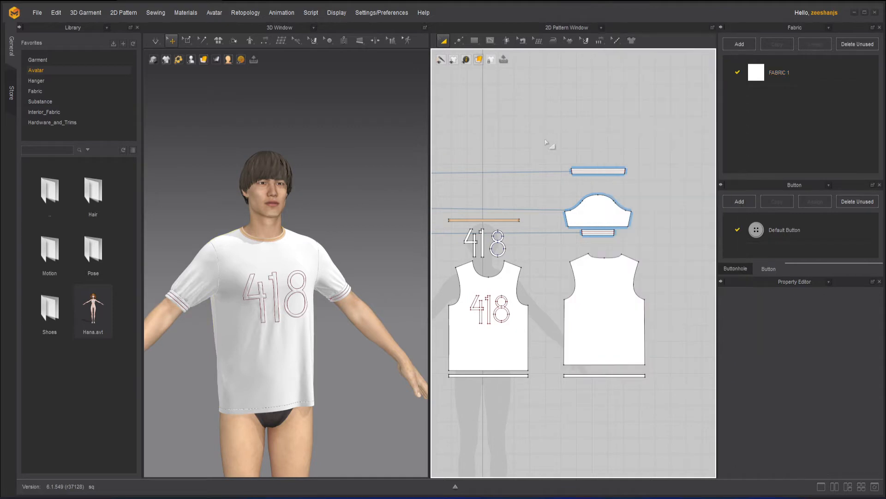
Step: Draw a square pattern piece in the empty area above the sleeves with the Rectangle tool
{"action": "scroll", "coordinate": [545, 142], "scroll_direction": "down", "scroll_amount": 4}
{"action": "middle_click_drag", "start_coordinate": [554, 156], "coordinate": [568, 161]}
{"action": "scroll", "coordinate": [568, 163], "scroll_direction": "up", "scroll_amount": 4}
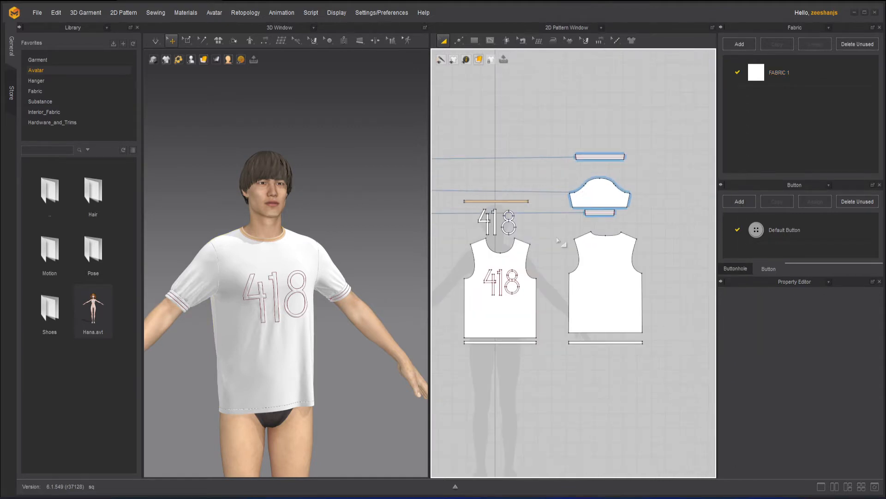
{"action": "middle_click_drag", "start_coordinate": [558, 241], "coordinate": [622, 270]}
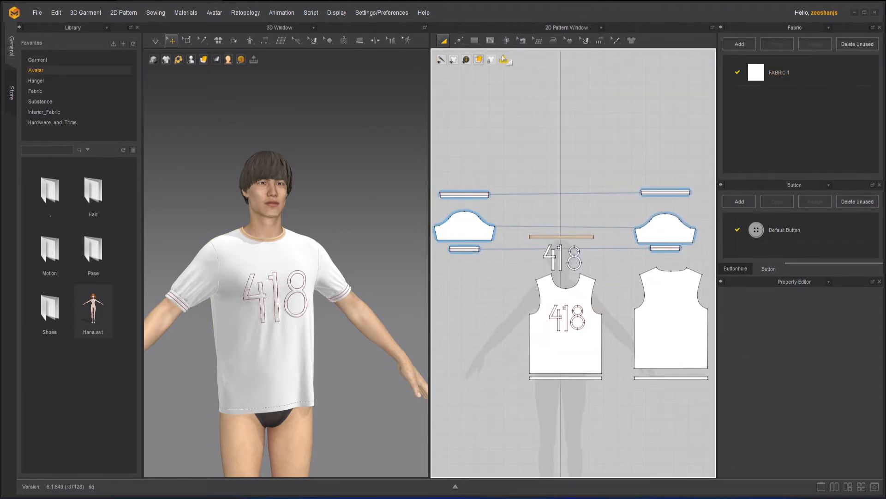
{"action": "left_click", "coordinate": [471, 41]}
{"action": "left_click", "coordinate": [492, 71]}
{"action": "left_click_drag", "start_coordinate": [484, 88], "coordinate": [530, 135]}
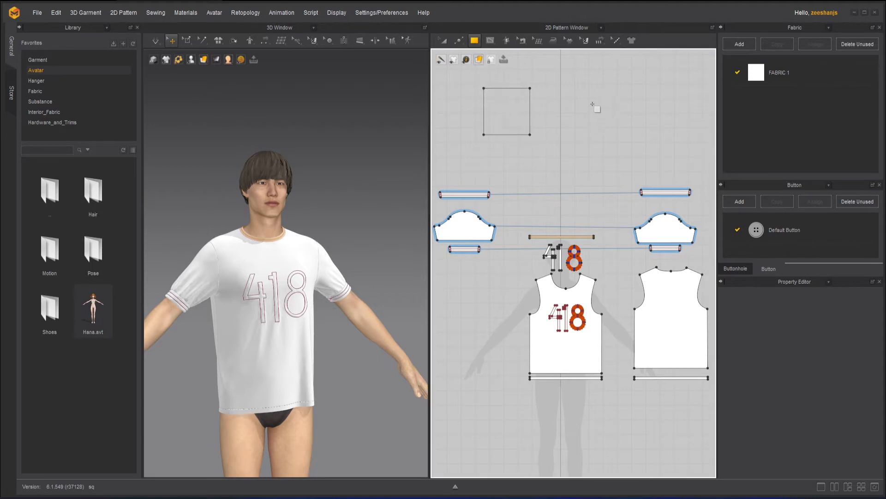
Step: Copy the square pattern and paste the duplicate beside it at the same height, leaving both deselected
{"action": "left_click", "coordinate": [442, 41]}
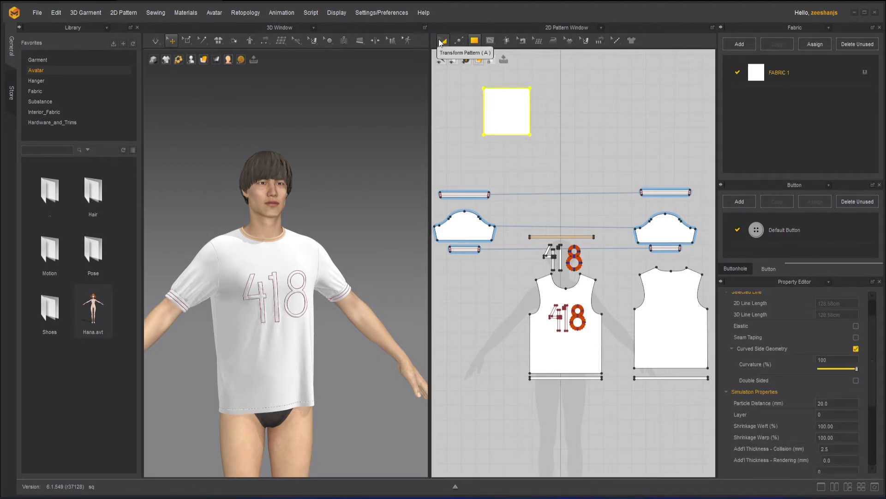
{"action": "left_click", "coordinate": [441, 42]}
{"action": "key", "text": "ctrl+c"}
{"action": "key", "text": "ctrl+v"}
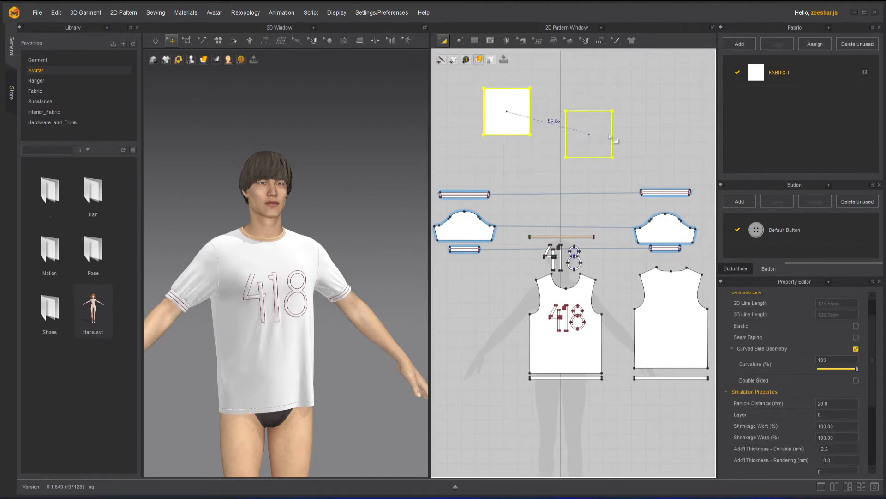
{"action": "left_click", "coordinate": [605, 112]}
{"action": "left_click", "coordinate": [601, 154]}
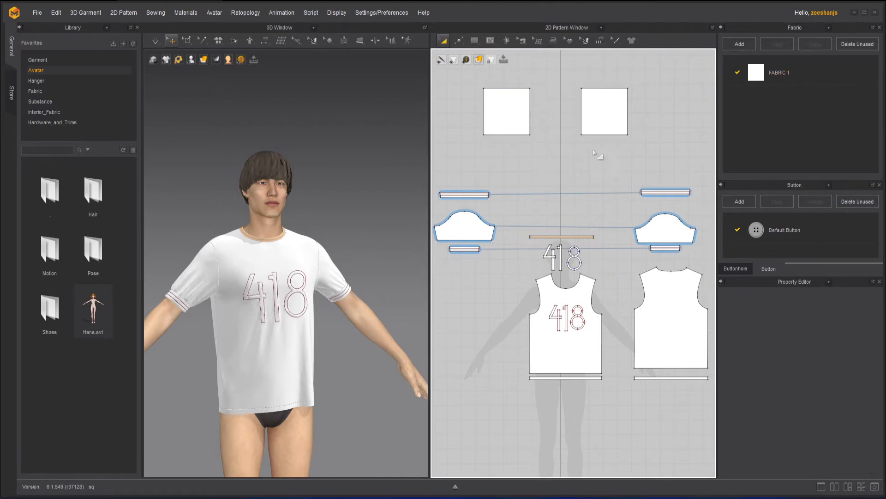
Step: Delete the pasted duplicate square, keeping only the original square pattern
{"action": "left_click", "coordinate": [511, 111]}
{"action": "left_click", "coordinate": [609, 113]}
{"action": "scroll", "coordinate": [545, 141], "scroll_direction": "up", "scroll_amount": 2}
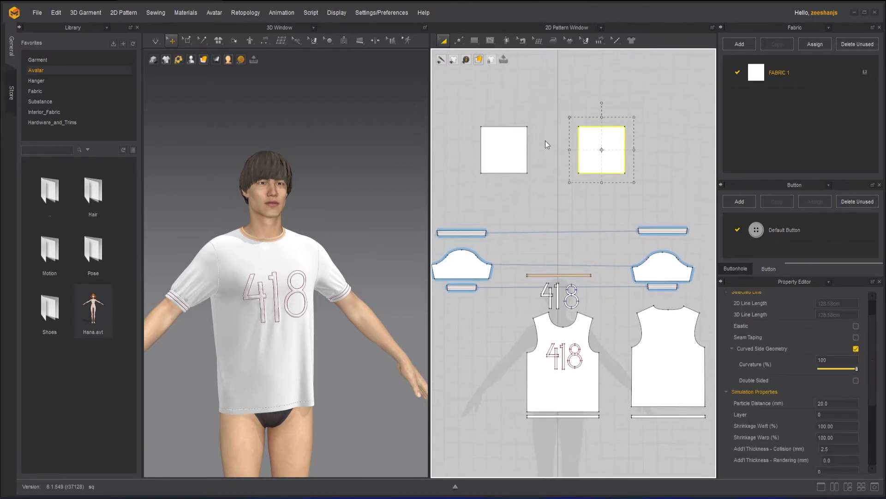
{"action": "left_click", "coordinate": [462, 41]}
{"action": "left_click", "coordinate": [593, 71]}
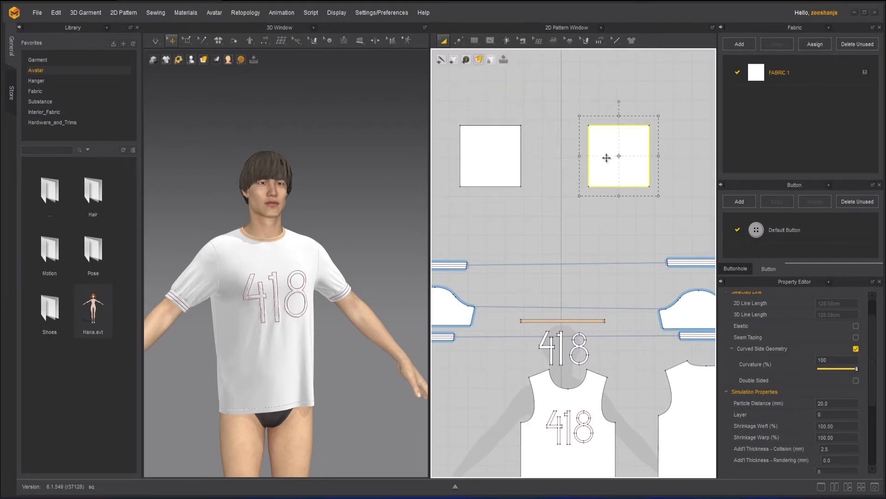
{"action": "key", "text": "Delete"}
Step: Move the square's lower-left corner point inward with the Edit Pattern tool to make the shape asymmetric
{"action": "left_click", "coordinate": [491, 44]}
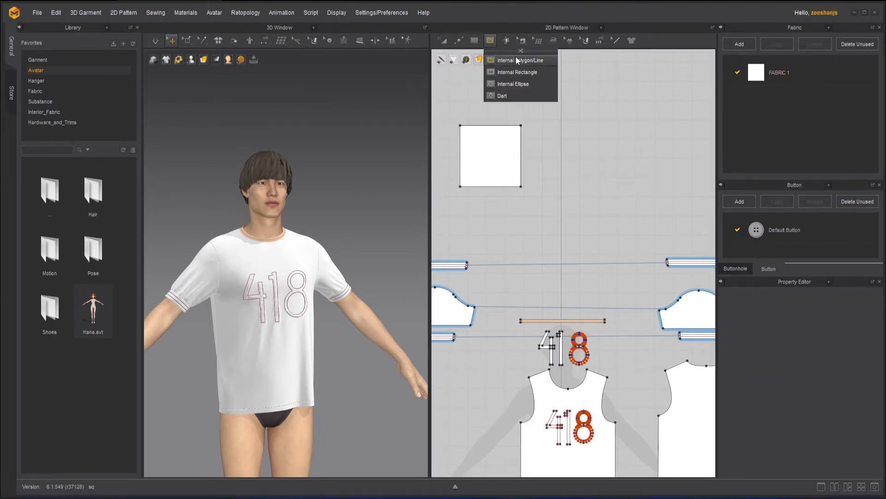
{"action": "left_click", "coordinate": [460, 41]}
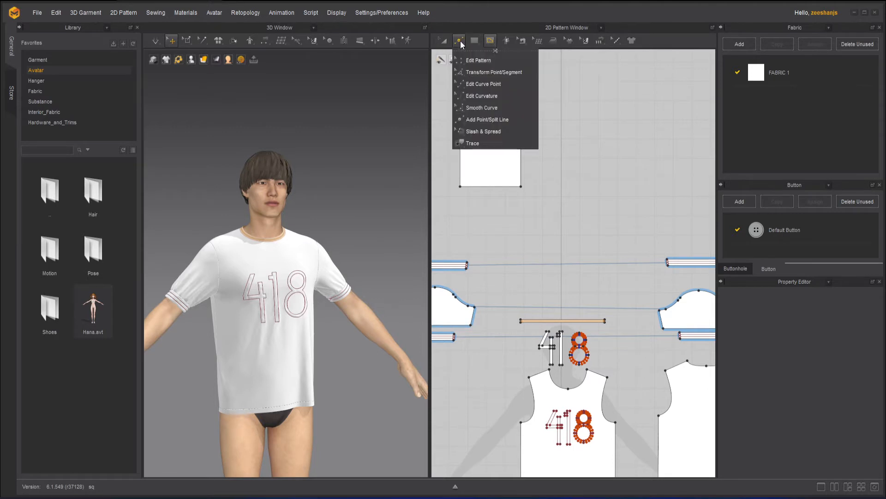
{"action": "left_click", "coordinate": [470, 62]}
{"action": "left_click_drag", "start_coordinate": [462, 186], "coordinate": [474, 164]}
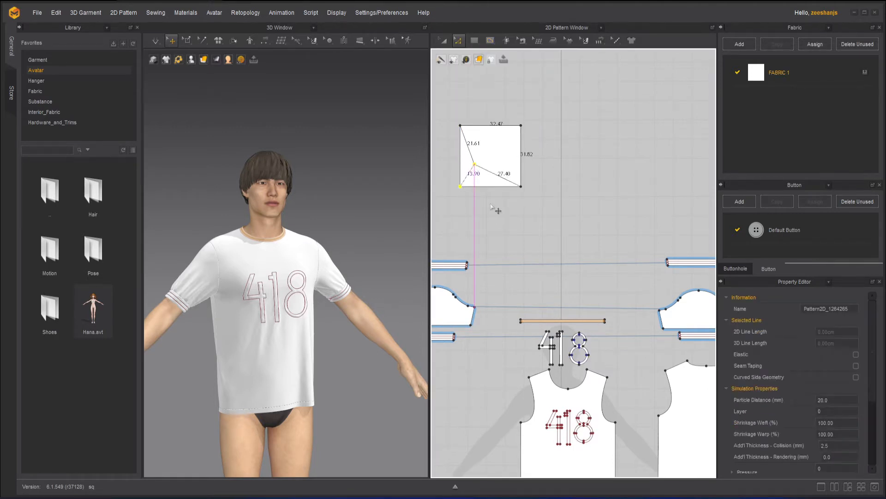
Step: Copy the reshaped pattern piece after selecting it with Transform Pattern, and look at the paste options in the empty area
{"action": "left_click", "coordinate": [443, 40]}
{"action": "left_click", "coordinate": [493, 138]}
{"action": "right_click", "coordinate": [491, 137]}
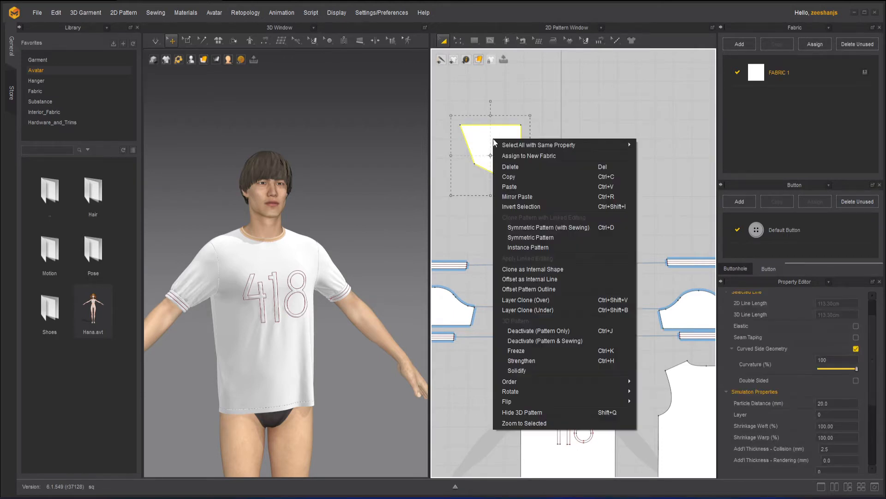
{"action": "right_click", "coordinate": [483, 138]}
{"action": "right_click", "coordinate": [483, 137]}
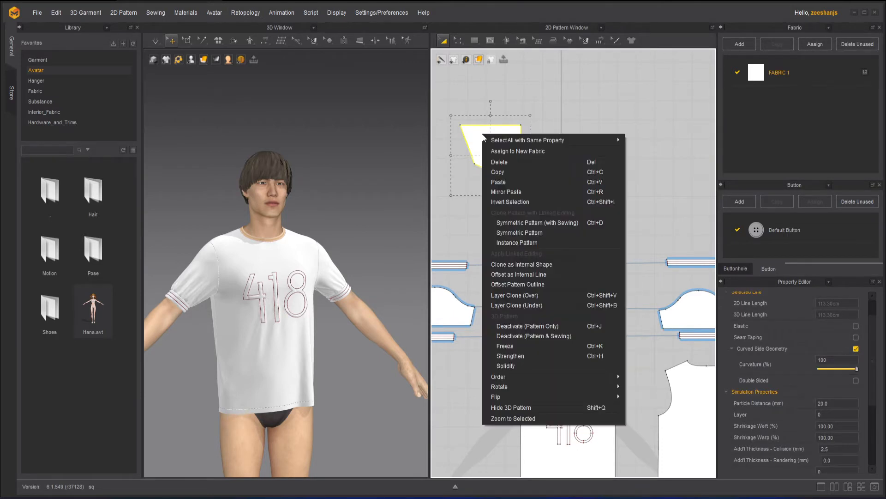
{"action": "left_click", "coordinate": [522, 171]}
{"action": "left_click", "coordinate": [554, 119]}
{"action": "right_click", "coordinate": [551, 112]}
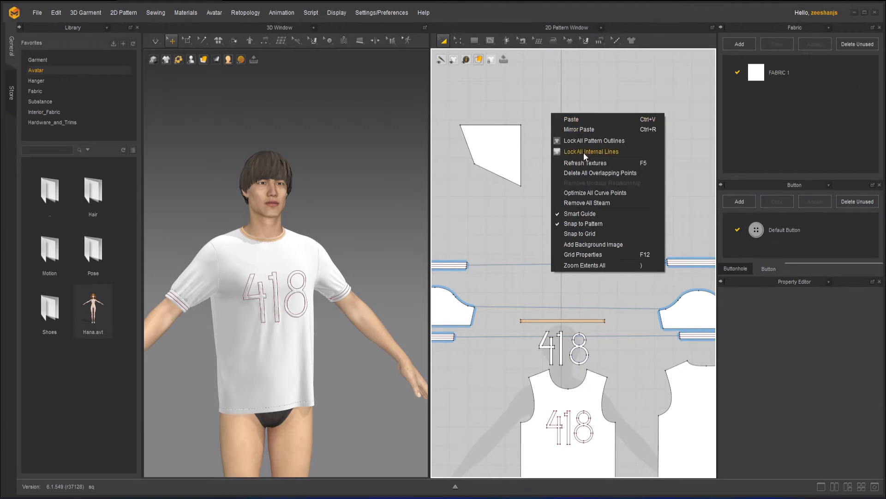
Step: Mirror-paste the reshaped pattern beside the original at the same height, and deselect it
{"action": "left_click", "coordinate": [500, 138]}
{"action": "right_click", "coordinate": [502, 140]}
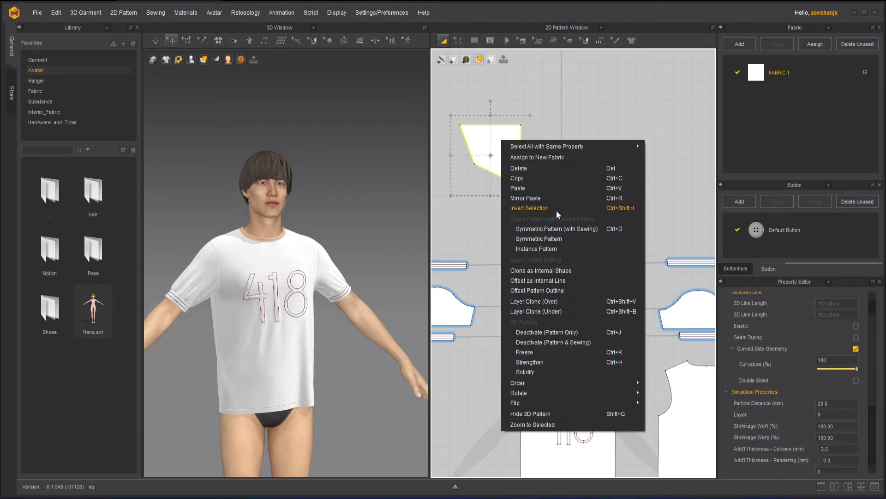
{"action": "left_click", "coordinate": [553, 197]}
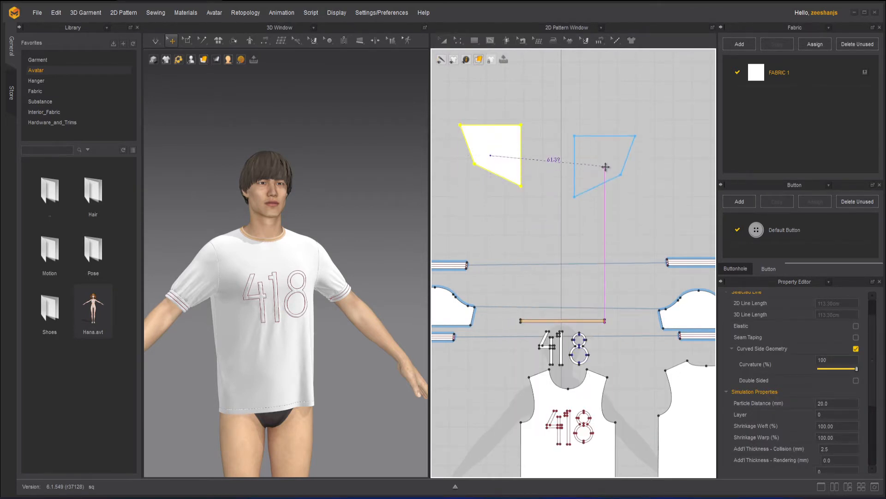
{"action": "left_click", "coordinate": [603, 157]}
{"action": "left_click", "coordinate": [651, 205]}
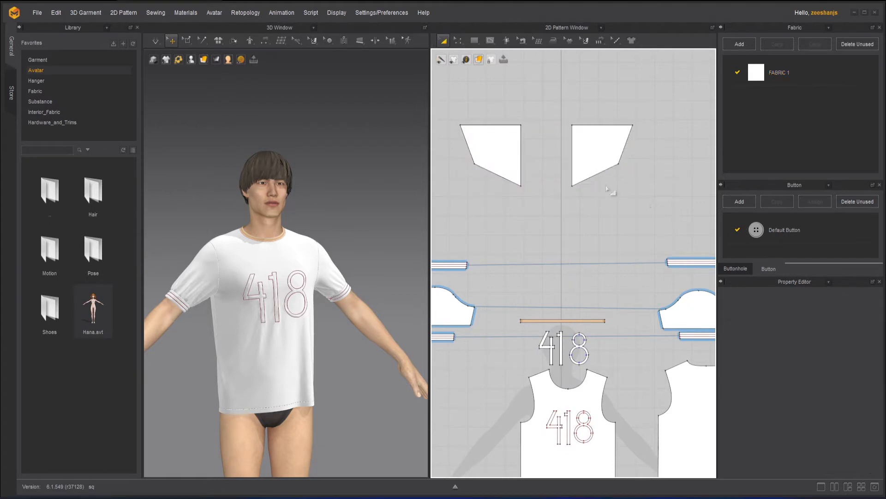
Step: Move the original piece's lower-left corner outward with Edit Pattern, and undo the move
{"action": "left_click", "coordinate": [459, 41]}
{"action": "left_click", "coordinate": [477, 61]}
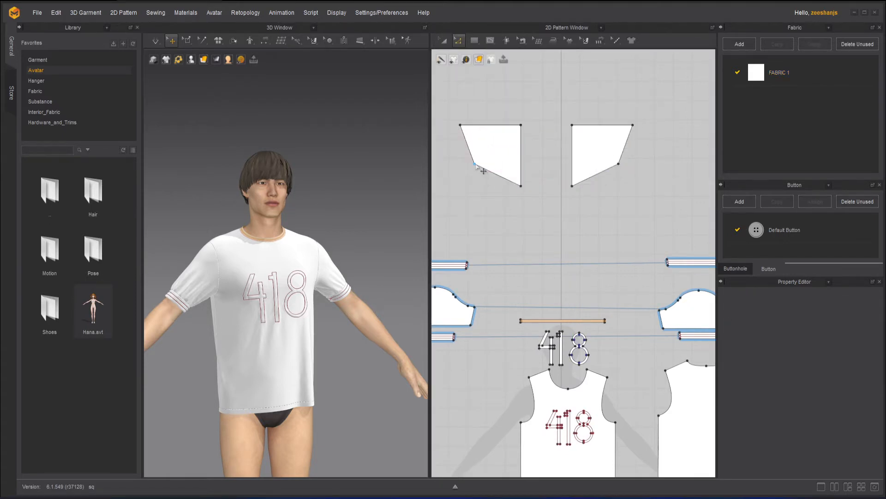
{"action": "left_click_drag", "start_coordinate": [475, 163], "coordinate": [454, 211]}
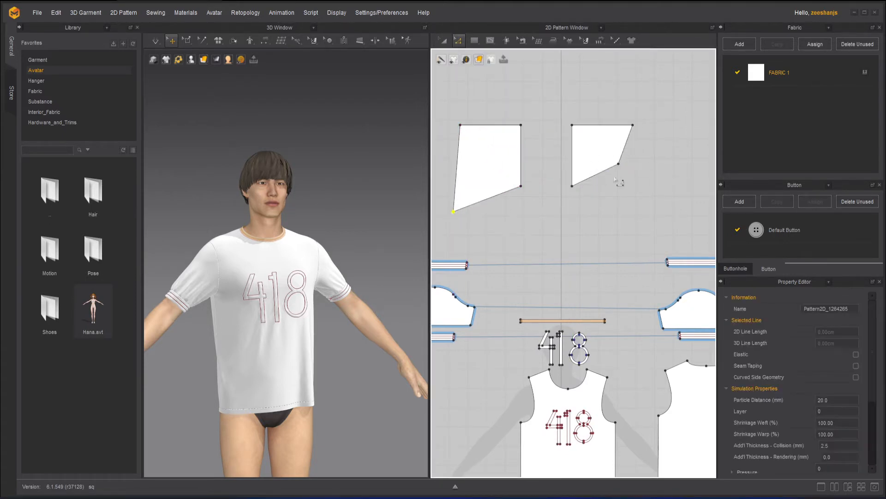
{"action": "key", "text": "ctrl+z"}
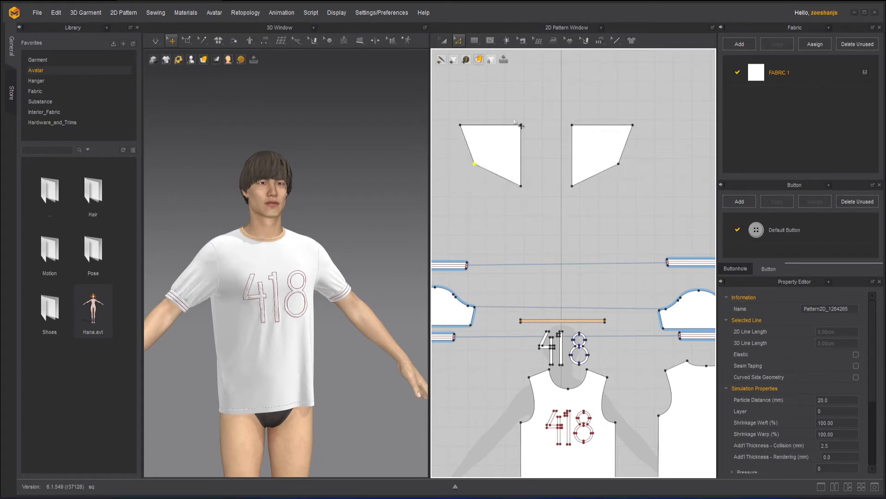
Step: Try to clone the mirrored piece as a Symmetric Pattern (with Sewing), and look at its linked-editing options again
{"action": "left_click", "coordinate": [443, 41]}
{"action": "left_click", "coordinate": [502, 146]}
{"action": "left_click", "coordinate": [599, 143], "text": "shift"}
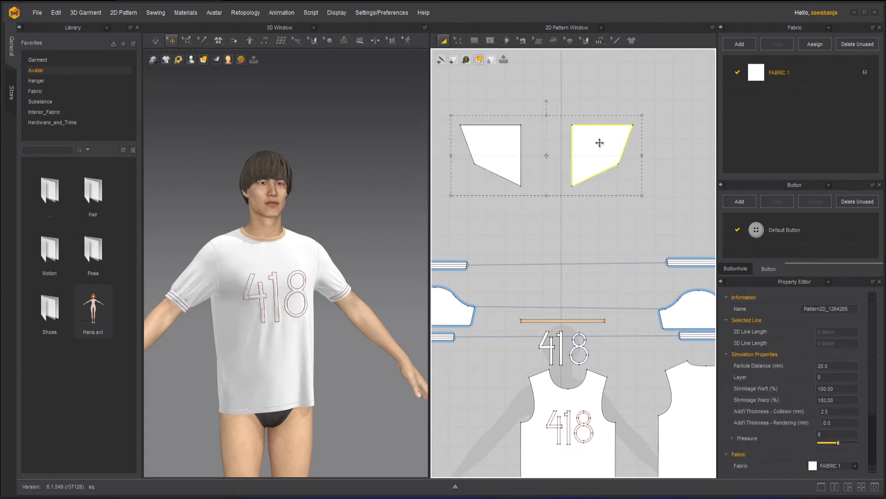
{"action": "right_click", "coordinate": [599, 143]}
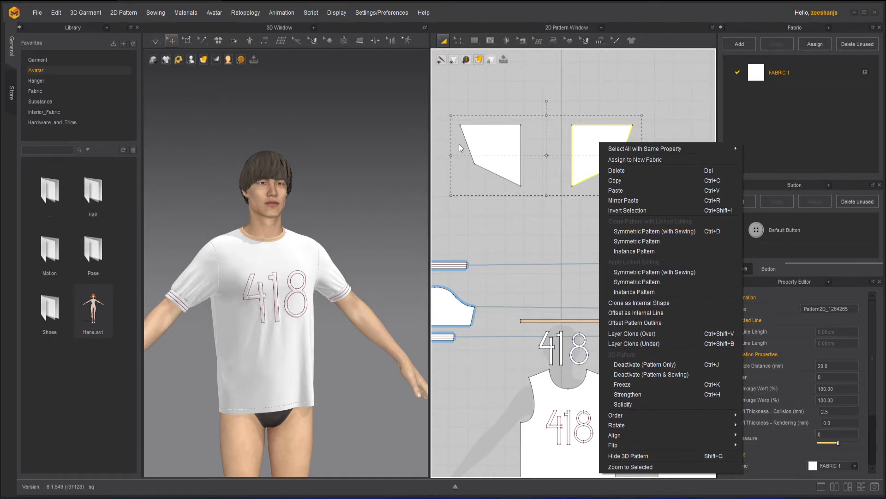
{"action": "left_click", "coordinate": [657, 231]}
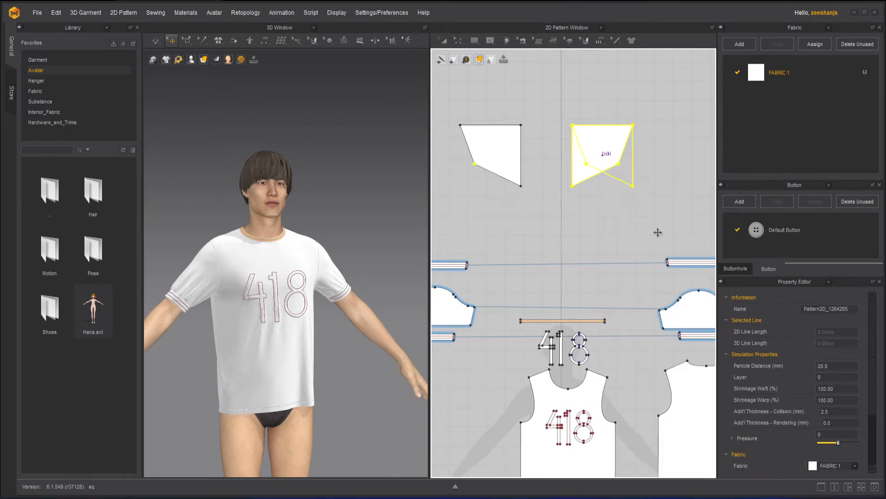
{"action": "left_click", "coordinate": [605, 155]}
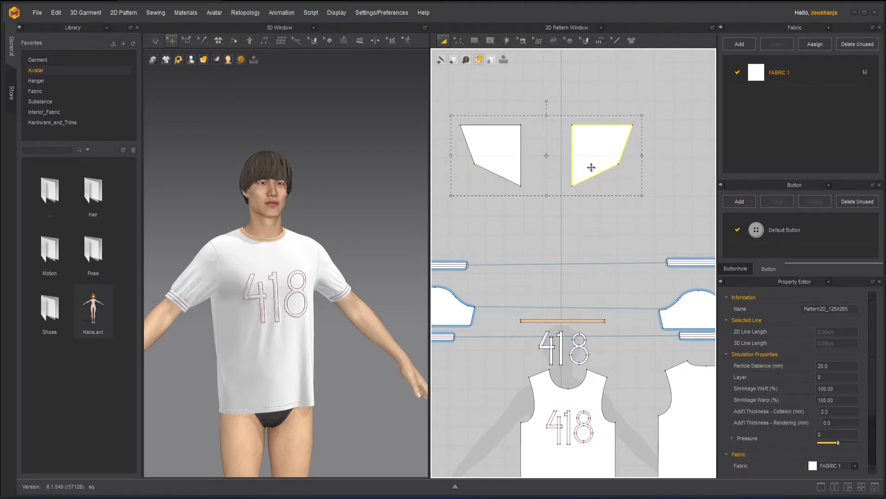
{"action": "right_click", "coordinate": [592, 171]}
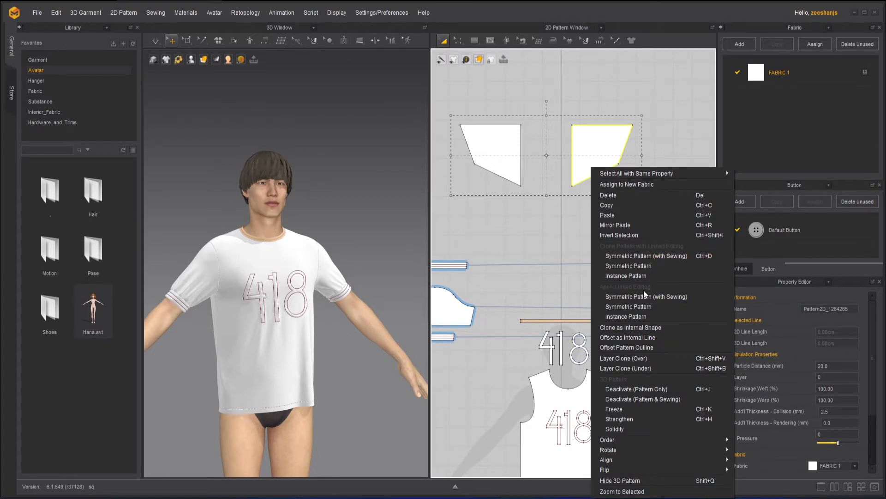
{"action": "left_click", "coordinate": [520, 99]}
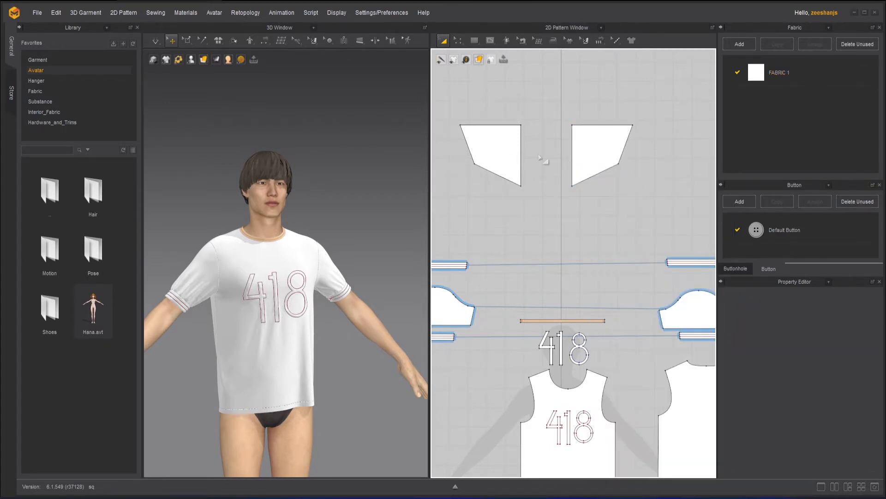
Step: Apply linked editing as Symmetric Pattern (with Sewing) to the original and the mirrored piece together
{"action": "left_click", "coordinate": [495, 142]}
{"action": "left_click", "coordinate": [587, 139], "text": "shift"}
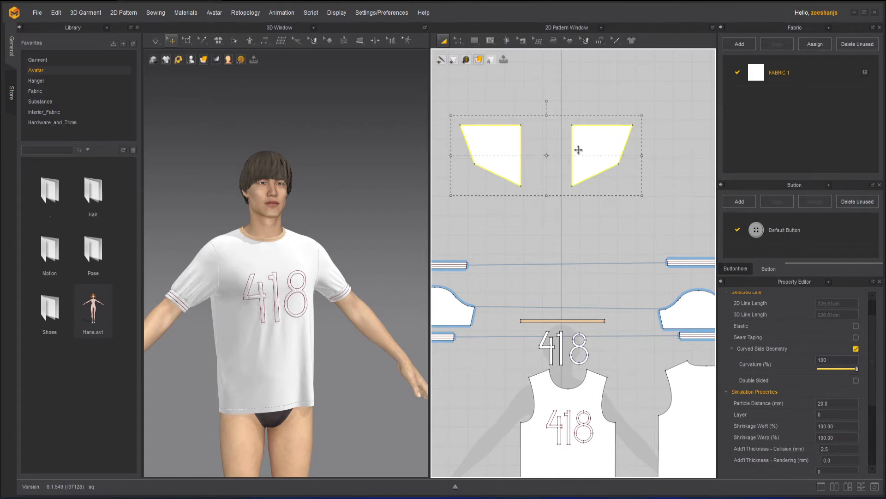
{"action": "right_click", "coordinate": [592, 145]}
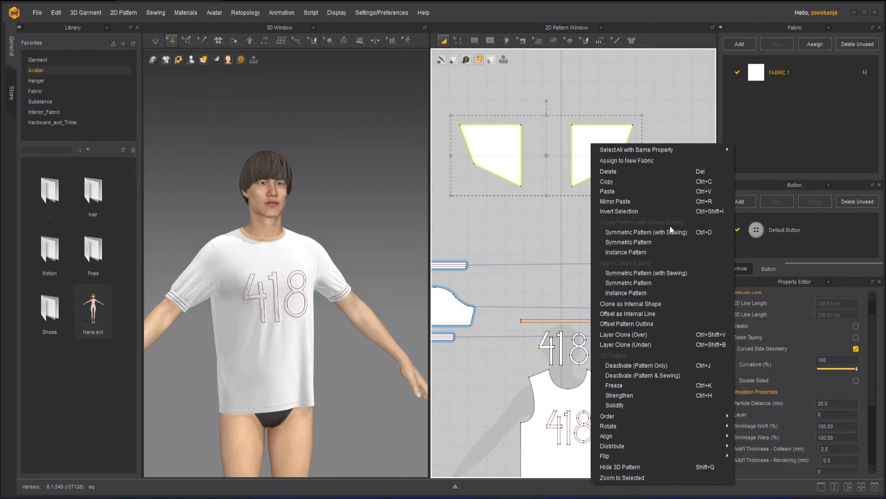
{"action": "left_click", "coordinate": [633, 273]}
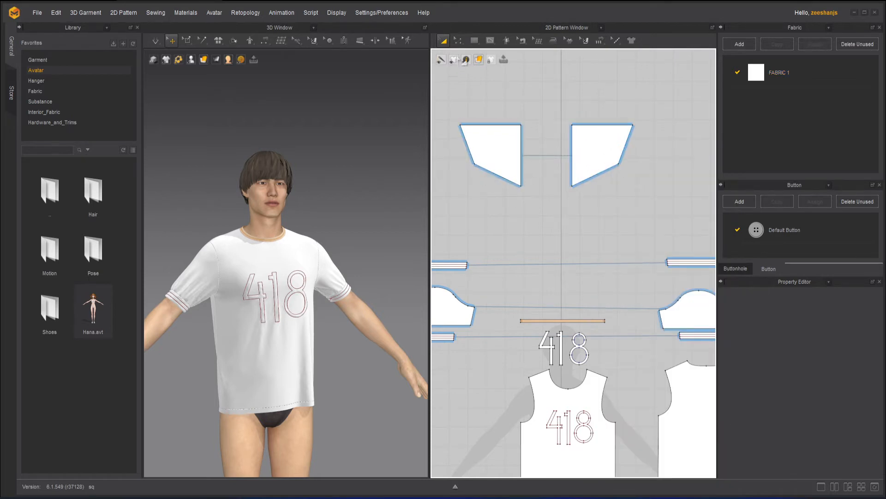
Step: Move the original piece's lower-left and upper-right corners outward with Edit Pattern, and undo both moves on the linked pair
{"action": "left_click", "coordinate": [459, 40]}
{"action": "left_click", "coordinate": [471, 61]}
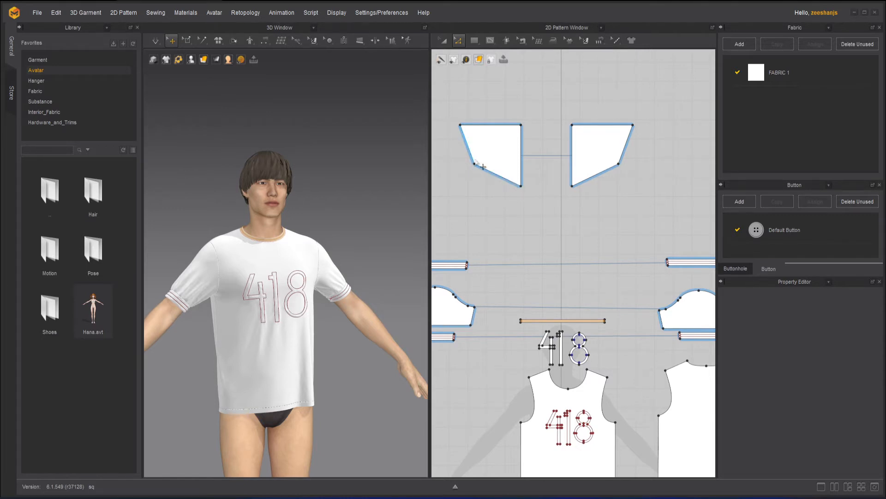
{"action": "left_click_drag", "start_coordinate": [474, 164], "coordinate": [453, 192]}
{"action": "left_click_drag", "start_coordinate": [521, 125], "coordinate": [539, 86]}
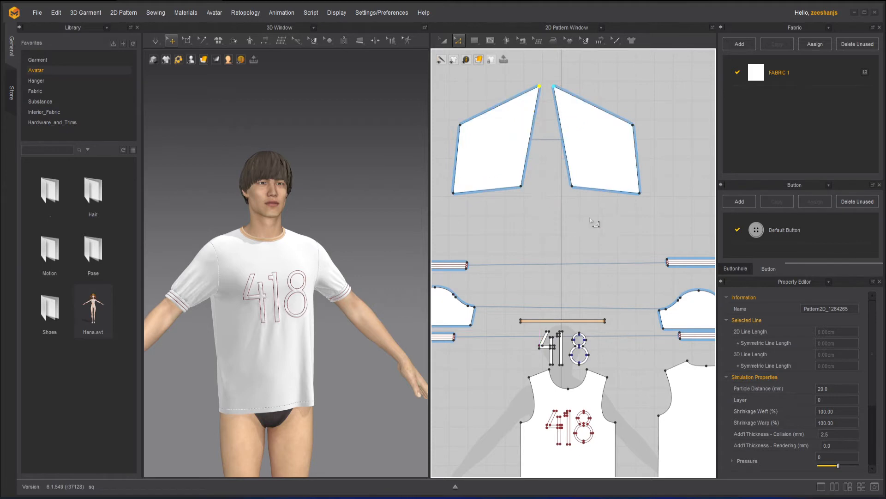
{"action": "left_click", "coordinate": [444, 41]}
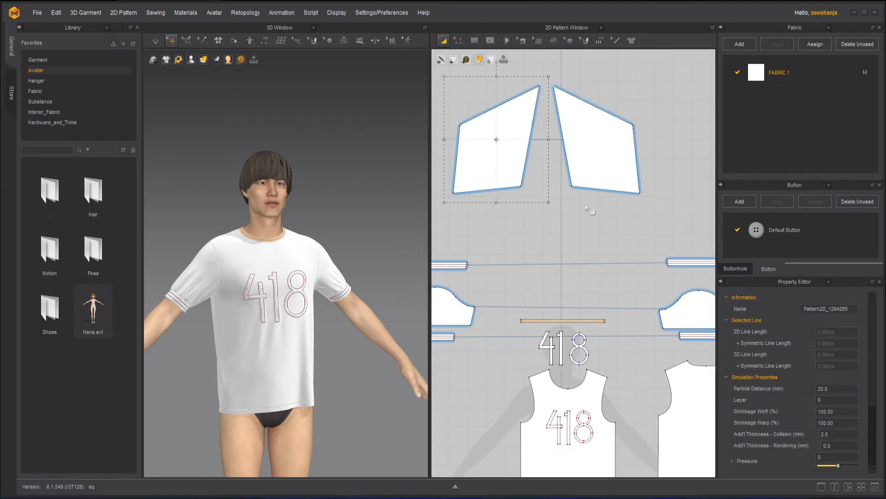
{"action": "key", "text": "ctrl+z"}
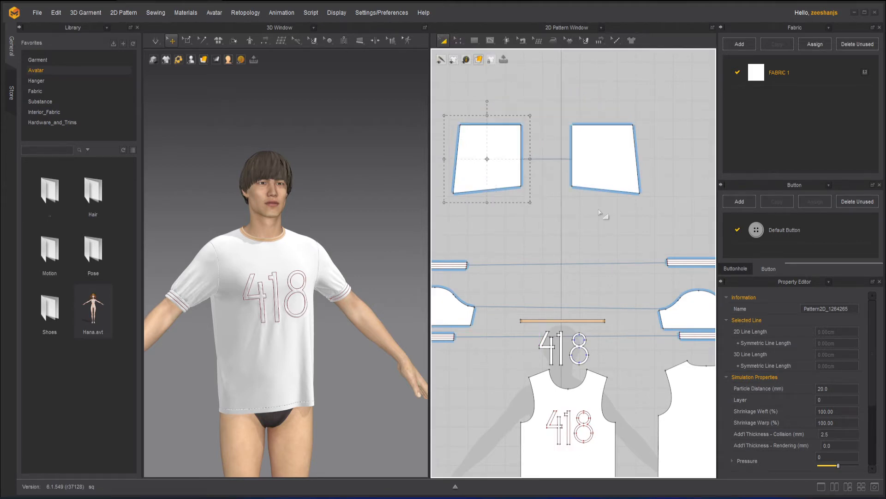
{"action": "key", "text": "ctrl+z"}
Step: Delete the linked mirrored piece beside the original pattern
{"action": "left_click", "coordinate": [603, 214]}
{"action": "left_click", "coordinate": [590, 155]}
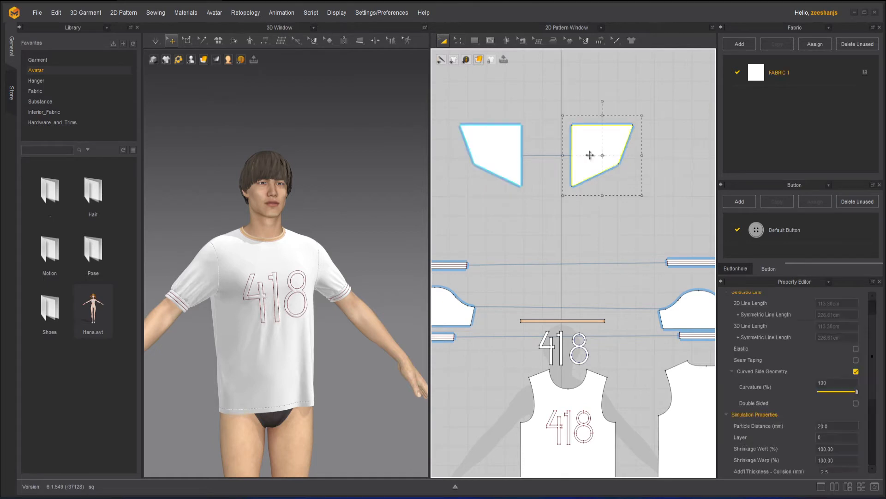
{"action": "key", "text": "Delete"}
Step: Clone the remaining piece as a linked Symmetric Pattern (with Sewing) and place the clone beside the original
{"action": "left_click", "coordinate": [486, 145]}
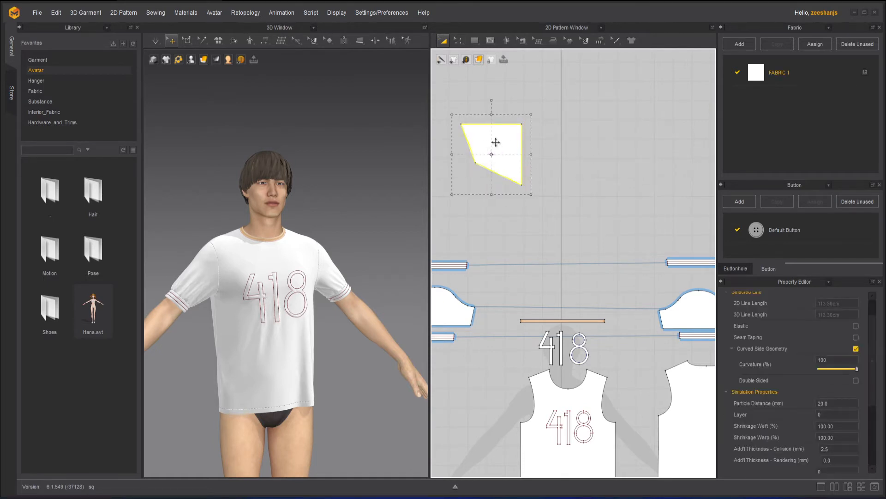
{"action": "right_click", "coordinate": [511, 136]}
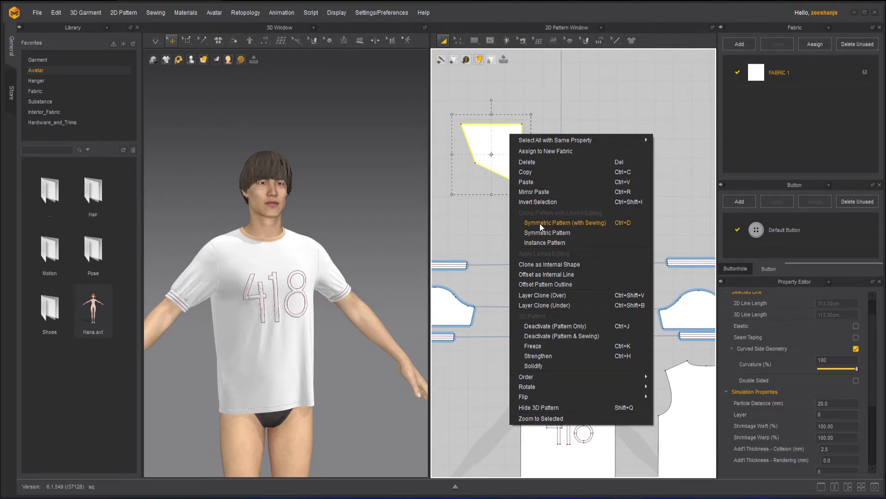
{"action": "left_click", "coordinate": [570, 223]}
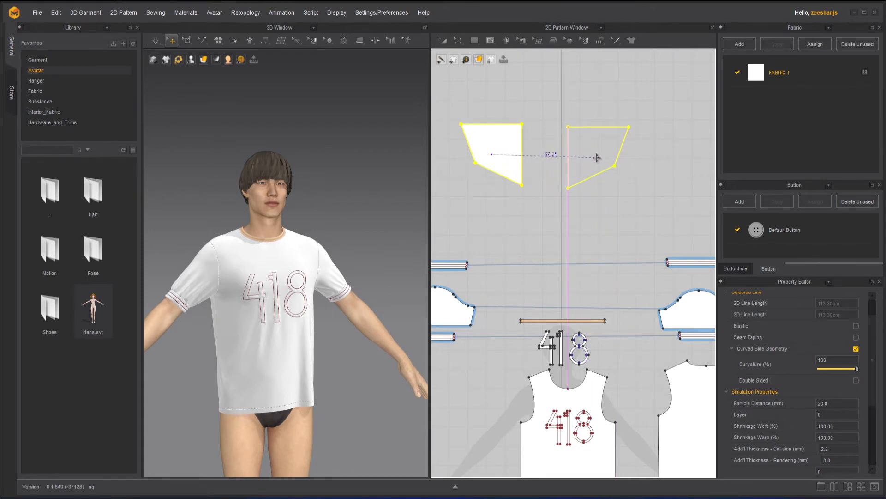
{"action": "left_click", "coordinate": [596, 158]}
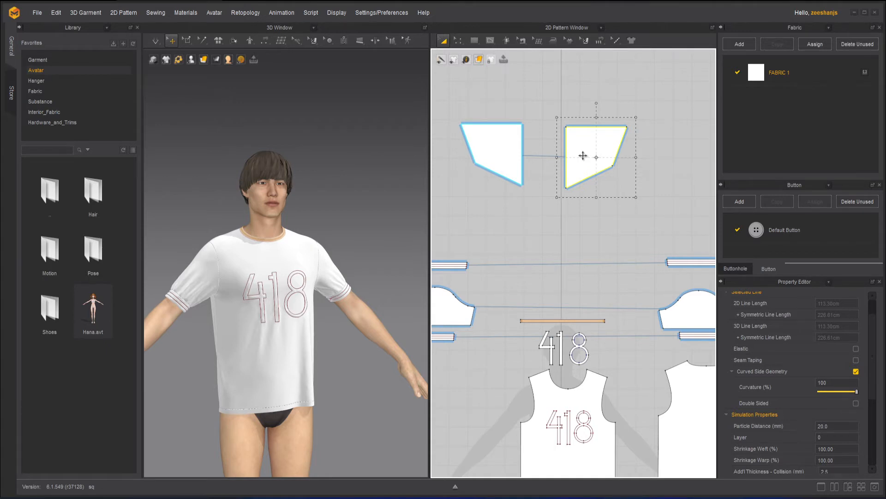
Step: Replace the symmetric clone with a linked Instance Pattern of the original piece, placed beside it
{"action": "key", "text": "Delete"}
{"action": "left_click", "coordinate": [505, 148]}
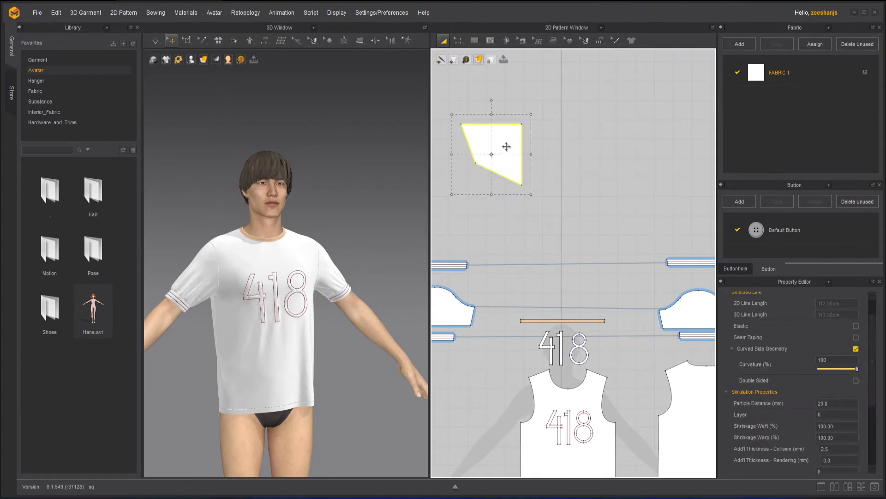
{"action": "right_click", "coordinate": [506, 147]}
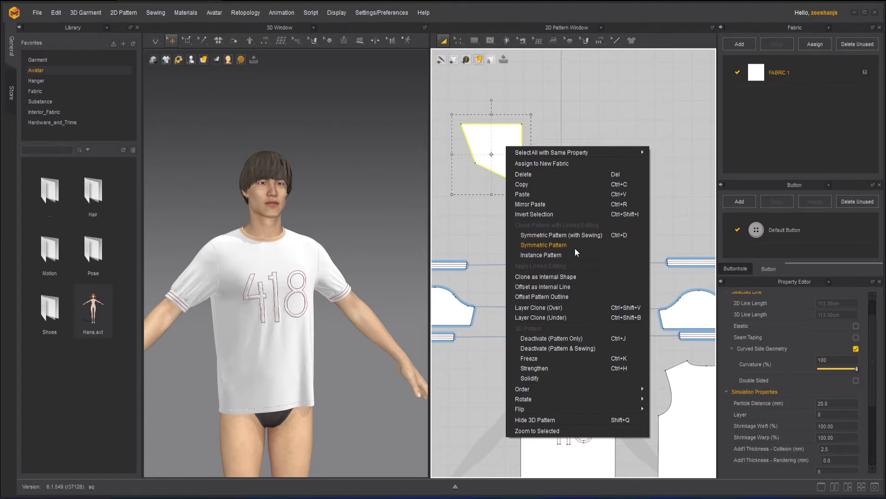
{"action": "left_click", "coordinate": [550, 255]}
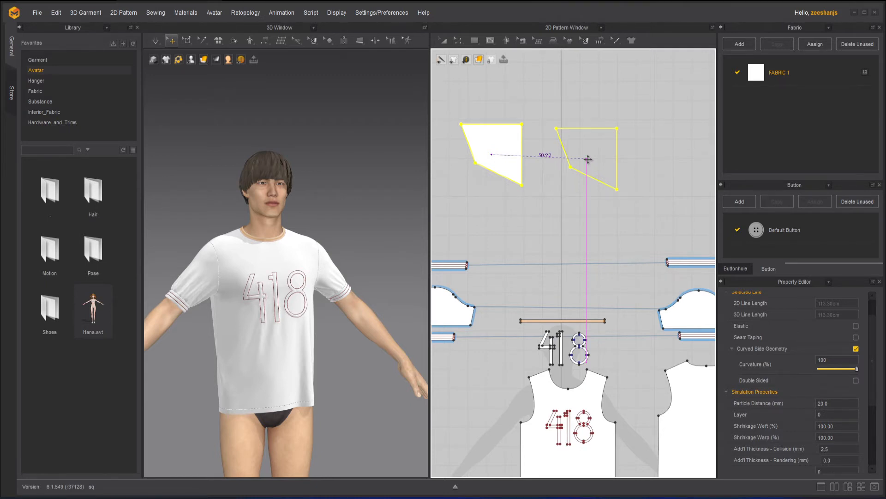
{"action": "left_click", "coordinate": [587, 158]}
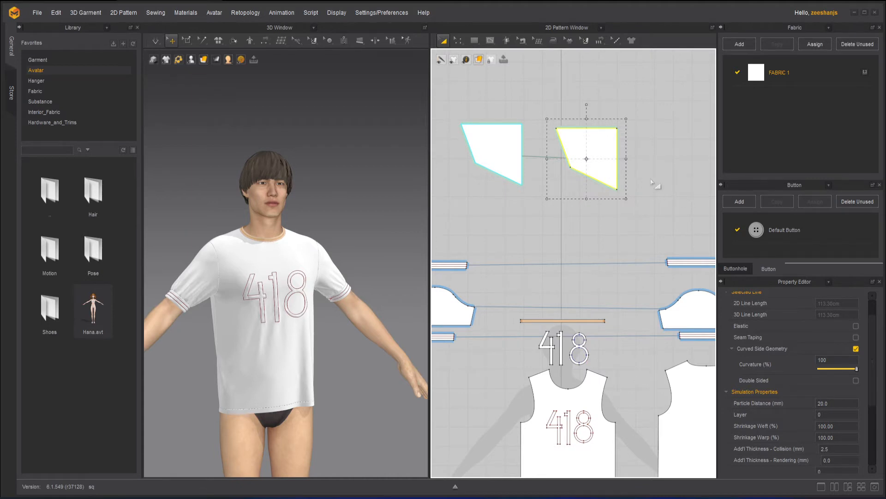
{"action": "left_click", "coordinate": [655, 184]}
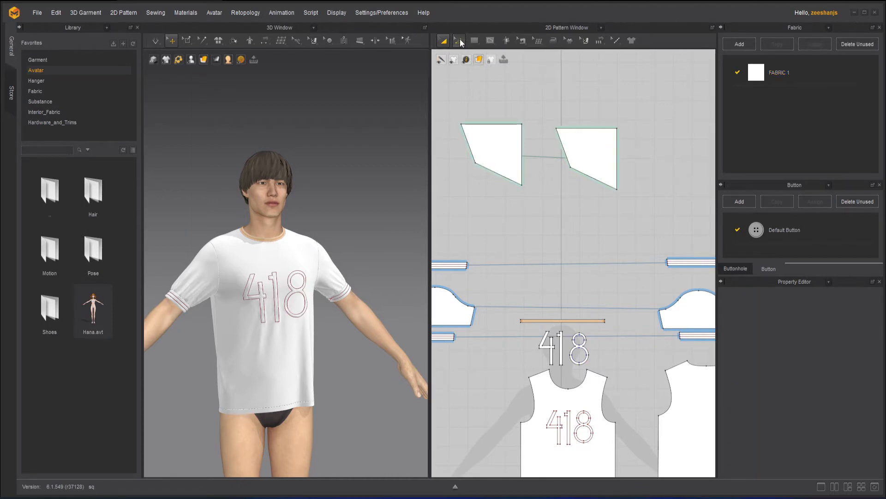
Step: With Edit Pattern, reshape the linked instance pair by moving the original's lower-right corner down-left and its left corner outward
{"action": "left_click", "coordinate": [462, 41]}
{"action": "left_click", "coordinate": [522, 185]}
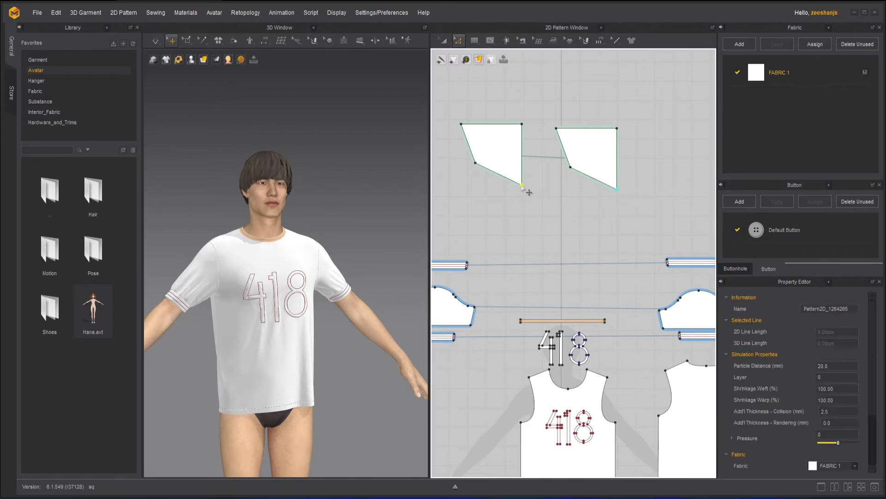
{"action": "left_click_drag", "start_coordinate": [522, 186], "coordinate": [468, 207]}
{"action": "left_click_drag", "start_coordinate": [475, 162], "coordinate": [454, 158]}
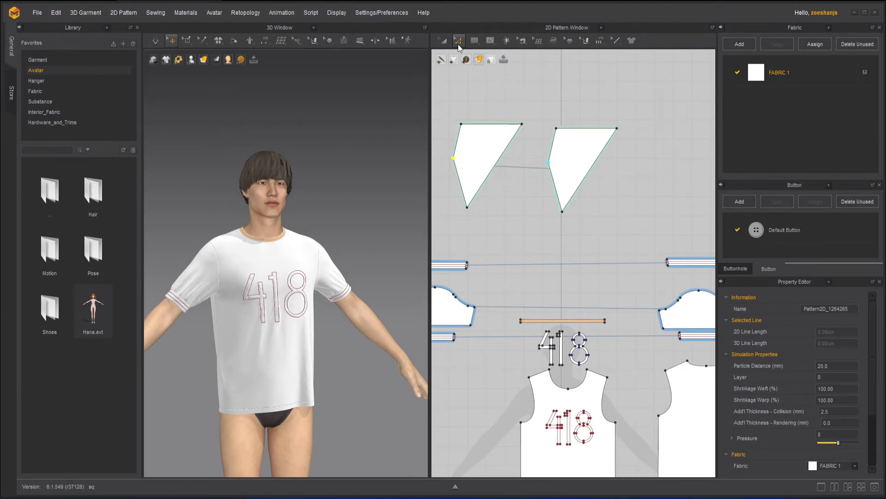
Step: Delete the instance piece and the original piece from the pattern area
{"action": "left_click", "coordinate": [443, 40]}
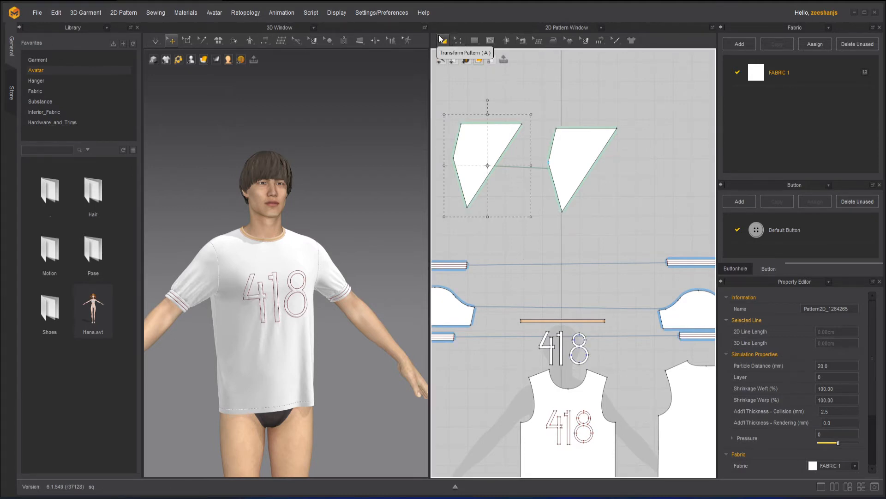
{"action": "left_click", "coordinate": [572, 138]}
{"action": "key", "text": "Delete"}
{"action": "left_click", "coordinate": [495, 143]}
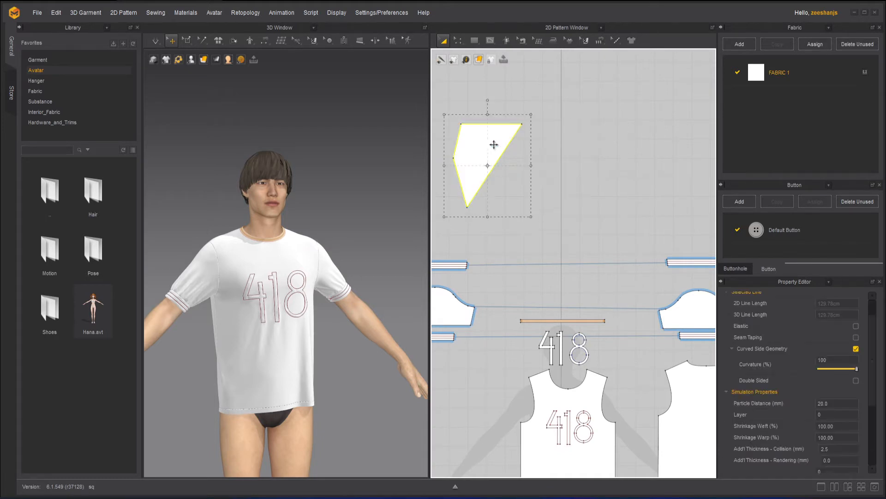
{"action": "key", "text": "Delete"}
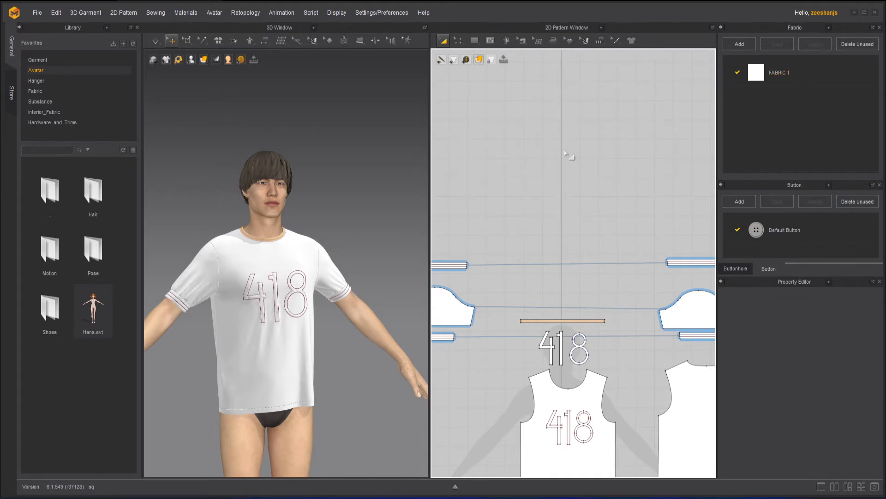
Step: Draw a rectangular pattern about 47 cm wide and 37 cm high in the empty area above the T-shirt pieces
{"action": "scroll", "coordinate": [547, 171], "scroll_direction": "down", "scroll_amount": 3}
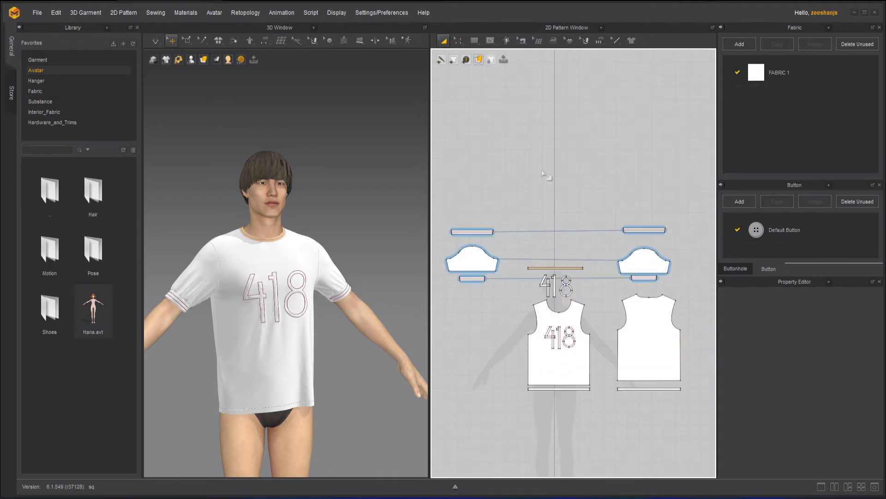
{"action": "scroll", "coordinate": [545, 165], "scroll_direction": "up", "scroll_amount": 4}
{"action": "left_click", "coordinate": [474, 41]}
{"action": "left_click", "coordinate": [482, 71]}
{"action": "left_click_drag", "start_coordinate": [495, 147], "coordinate": [594, 227]}
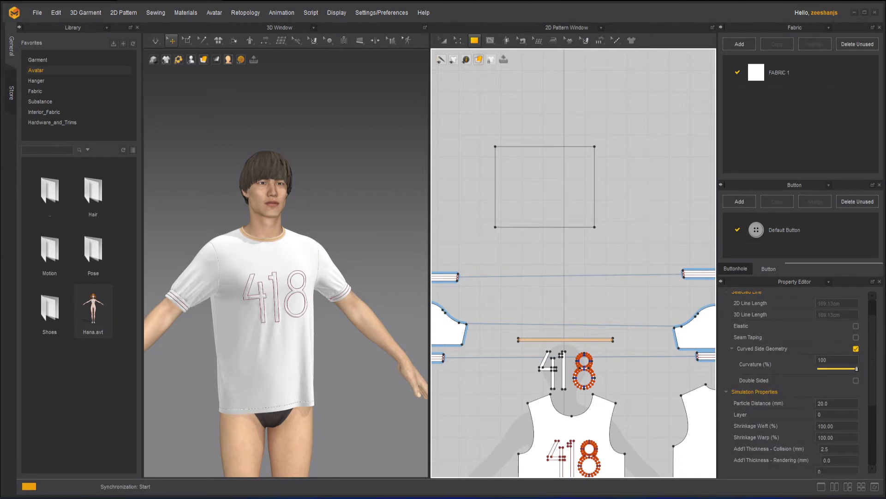
Step: Clone the rectangle as an internal shape and place it inside the lower part of the T-shirt's back pattern
{"action": "right_click", "coordinate": [546, 205]}
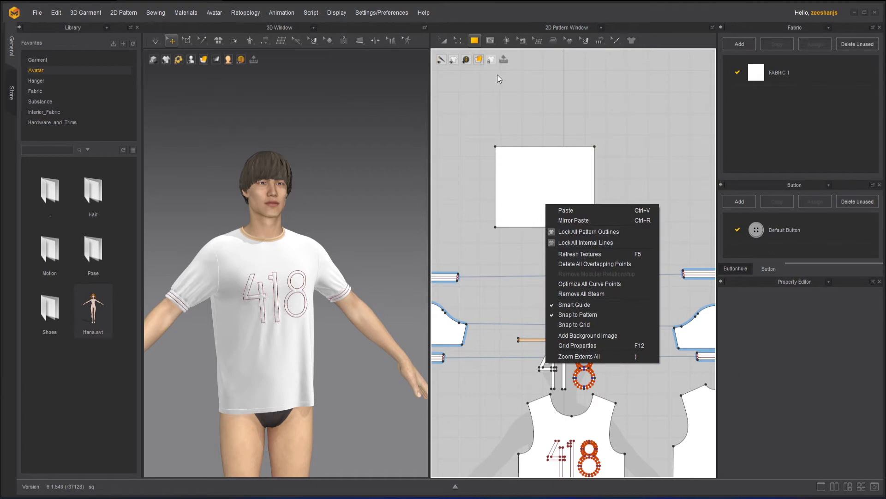
{"action": "left_click", "coordinate": [441, 39]}
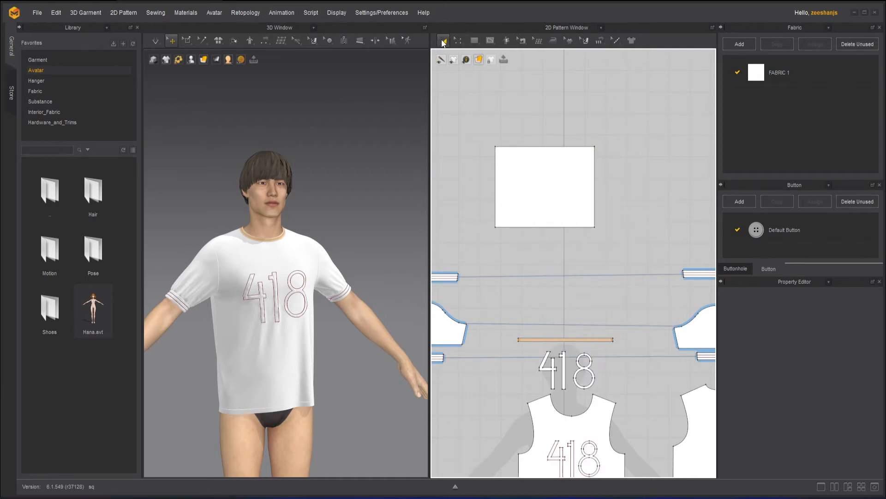
{"action": "right_click", "coordinate": [533, 172]}
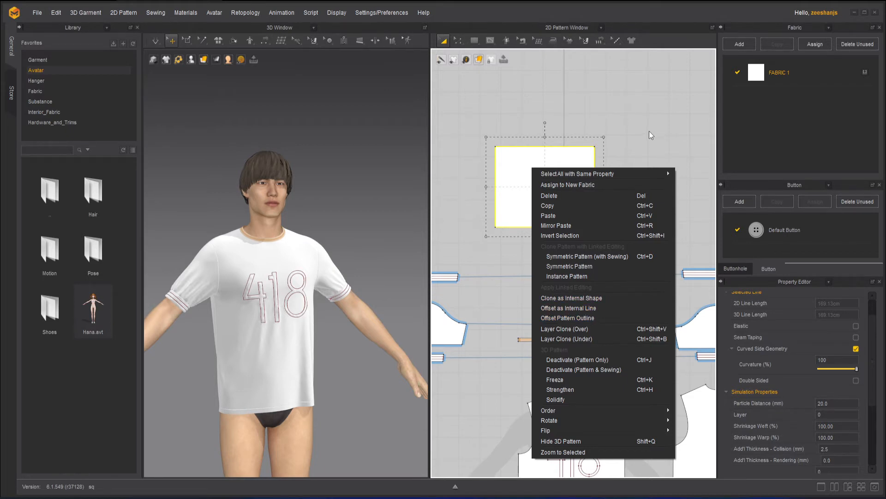
{"action": "left_click", "coordinate": [586, 298]}
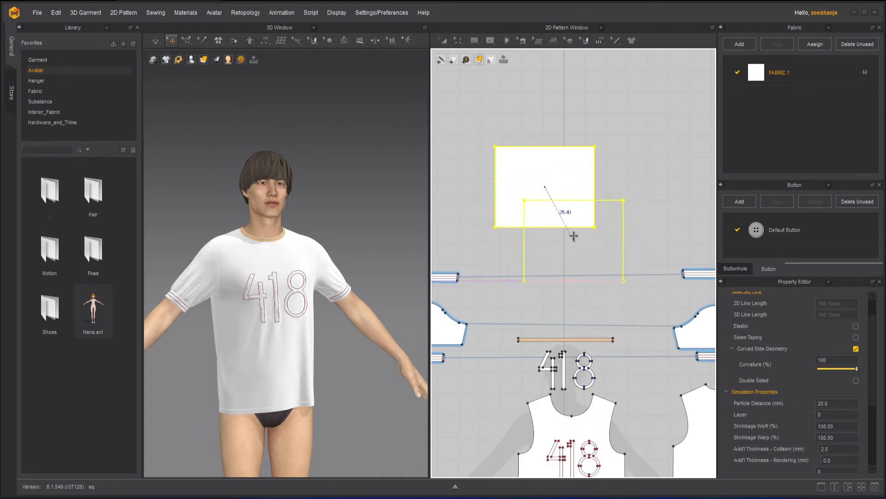
{"action": "middle_click_drag", "start_coordinate": [590, 291], "coordinate": [493, 132]}
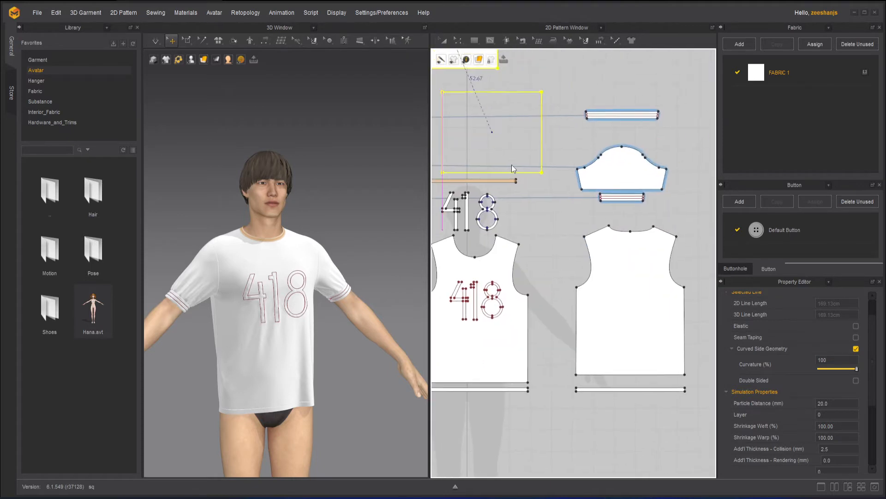
{"action": "left_click", "coordinate": [633, 333]}
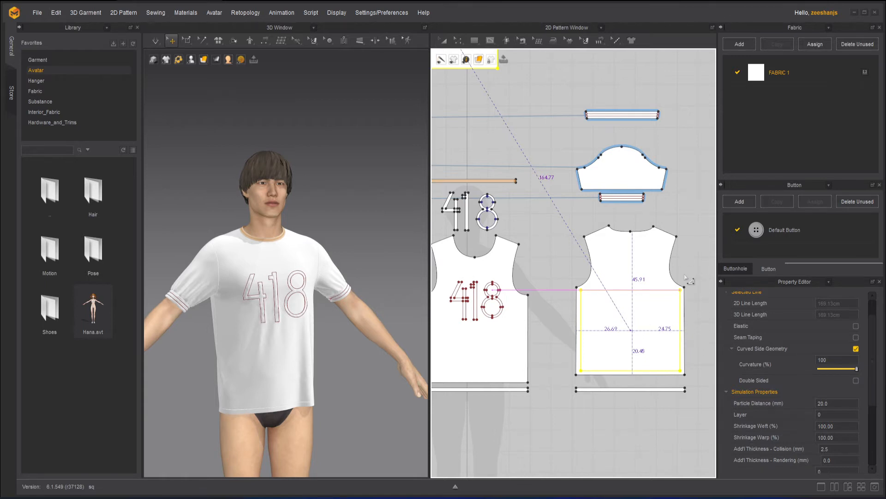
{"action": "key", "text": "a"}
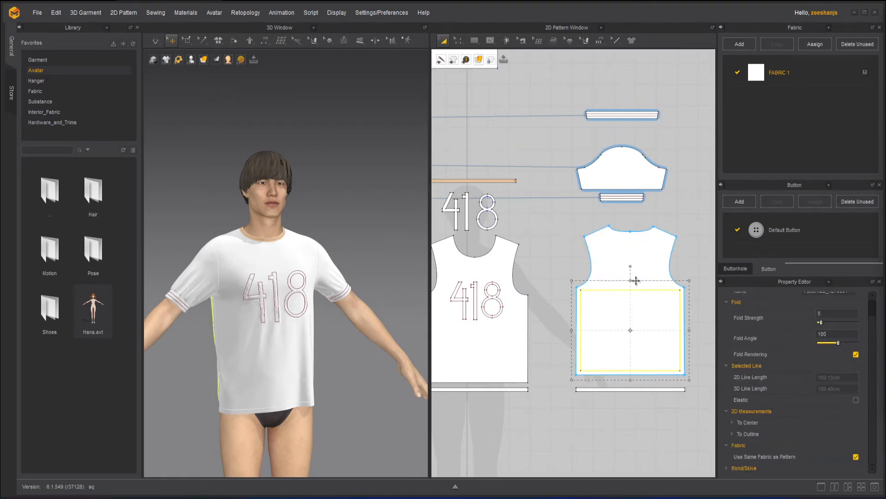
Step: Reduce the internal rectangle's height from its upper and lower edges, check it on the garment's back, and delete it
{"action": "left_click_drag", "start_coordinate": [630, 280], "coordinate": [631, 302]}
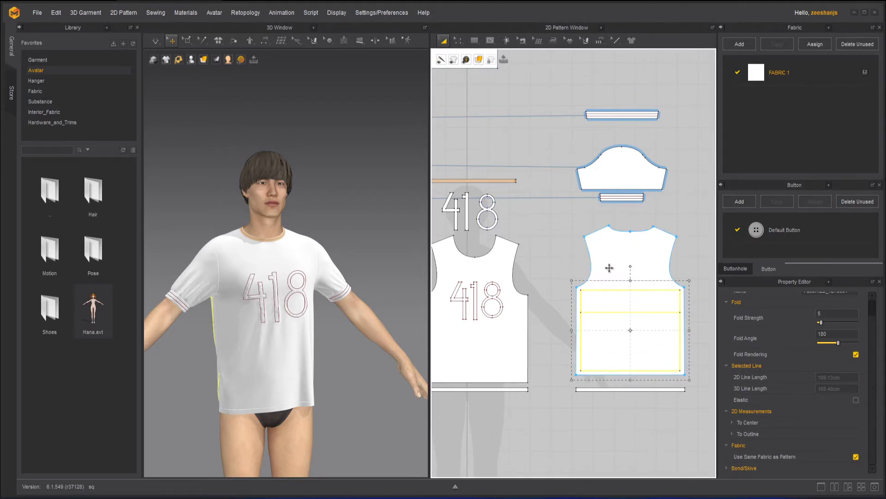
{"action": "left_click", "coordinate": [631, 344]}
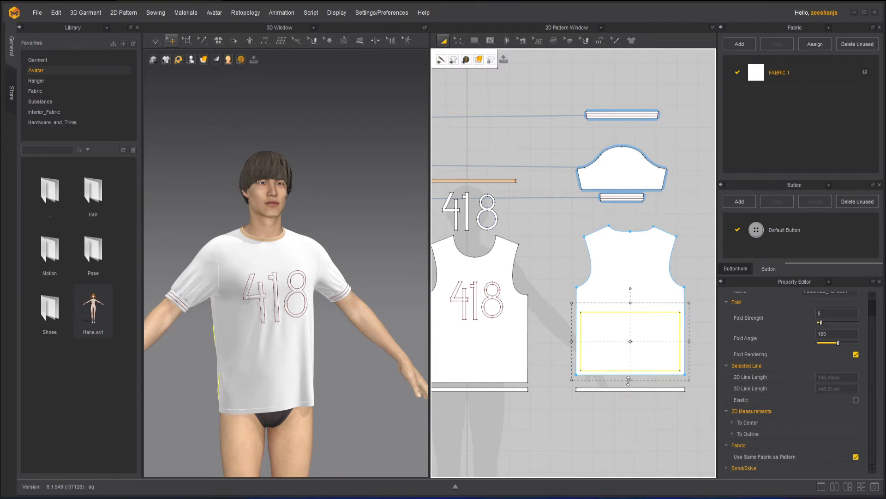
{"action": "left_click_drag", "start_coordinate": [628, 381], "coordinate": [630, 363]}
{"action": "key", "text": "ctrl+z"}
{"action": "right_click_drag", "start_coordinate": [193, 231], "coordinate": [401, 323]}
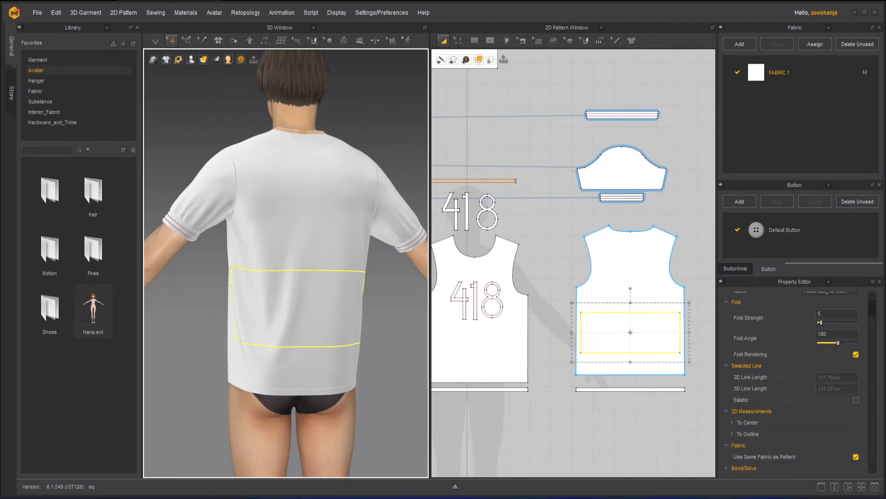
{"action": "key", "text": "Delete"}
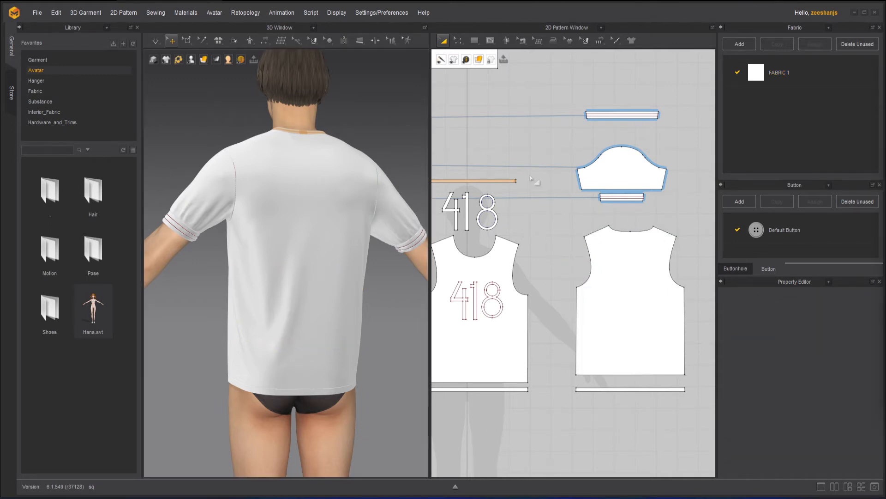
Step: Try to offset the rectangular pattern's outline with Offset as Internal Line
{"action": "middle_click_drag", "start_coordinate": [500, 162], "coordinate": [565, 323]}
{"action": "left_click", "coordinate": [488, 170]}
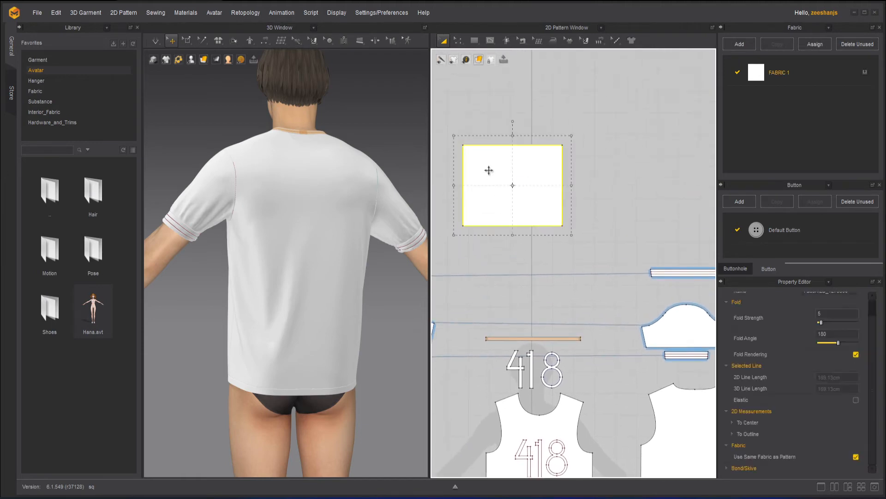
{"action": "right_click", "coordinate": [488, 170]}
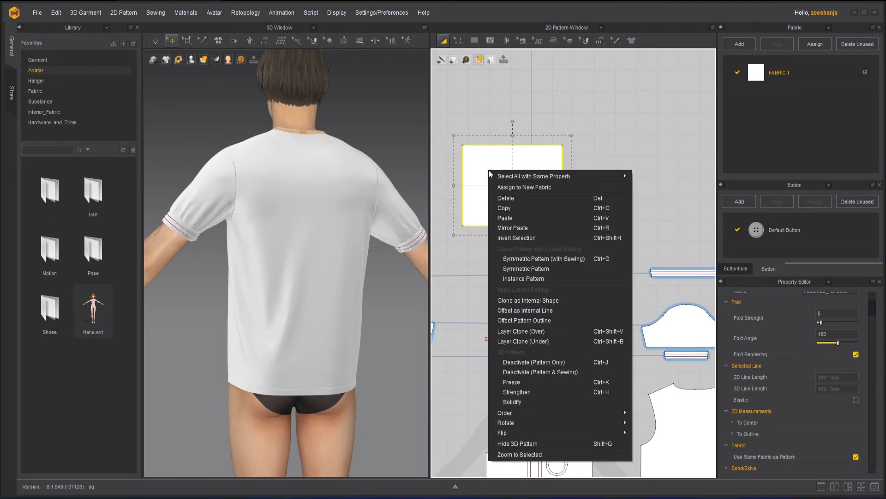
{"action": "left_click", "coordinate": [544, 311]}
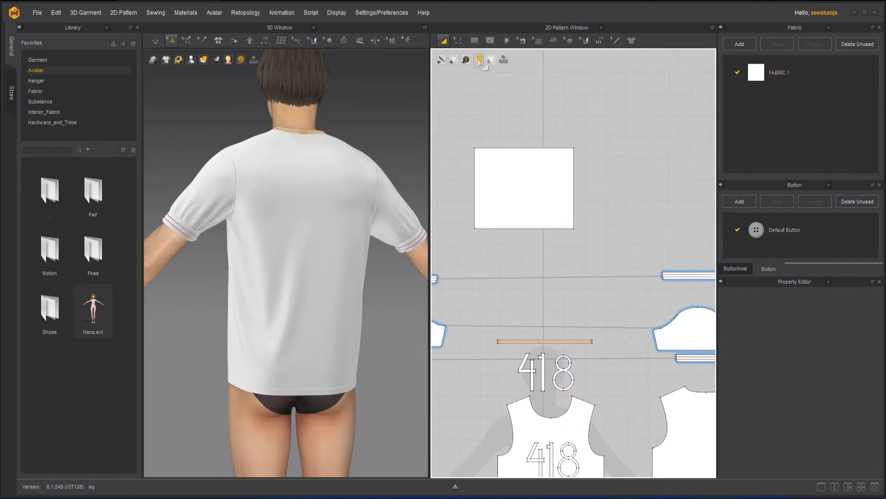
Step: Select the rectangle's left edge with Edit Pattern, review the commands available for it, and dismiss them
{"action": "left_click", "coordinate": [459, 39]}
{"action": "left_click", "coordinate": [475, 194]}
{"action": "right_click", "coordinate": [475, 194]}
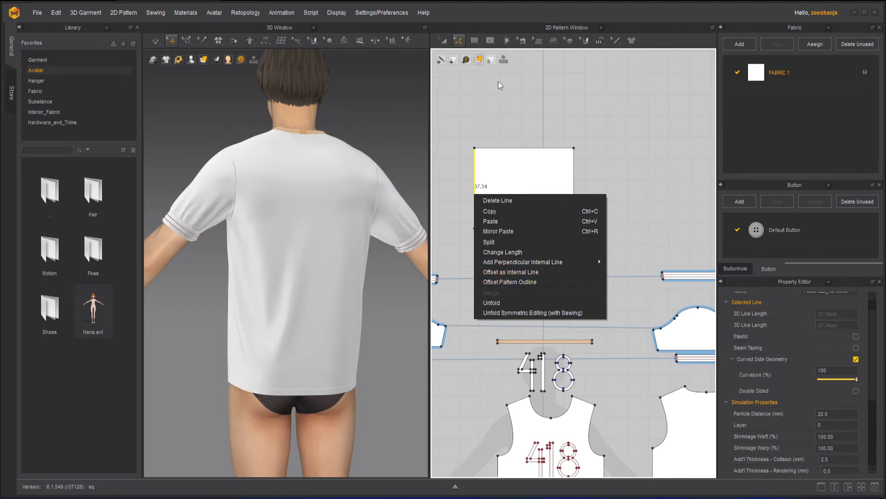
{"action": "left_click", "coordinate": [593, 121]}
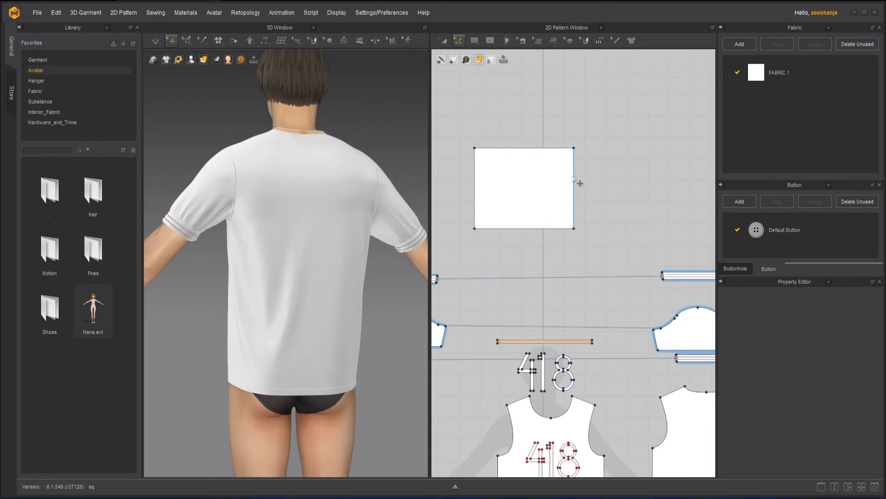
Step: Preview extending the rectangle's right edge with Offset Pattern Outline at a distance of 14.50 cm, and cancel the offset
{"action": "left_click", "coordinate": [573, 178]}
{"action": "right_click", "coordinate": [573, 178]}
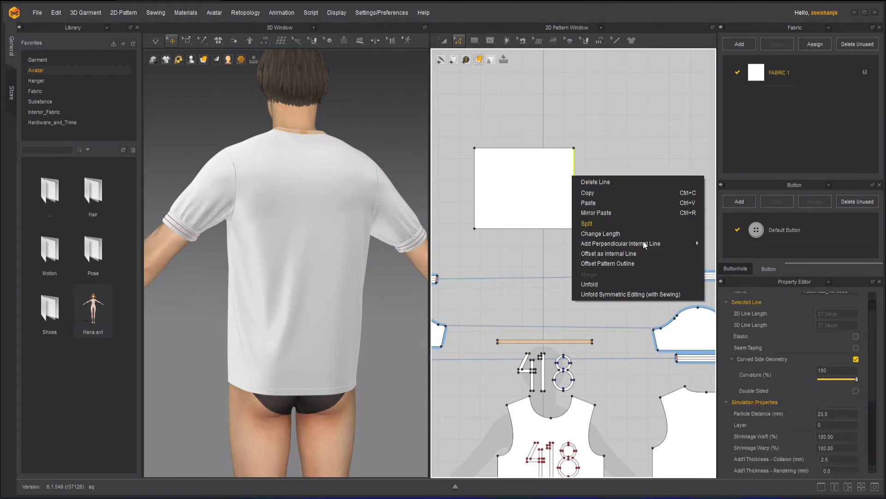
{"action": "left_click", "coordinate": [613, 265]}
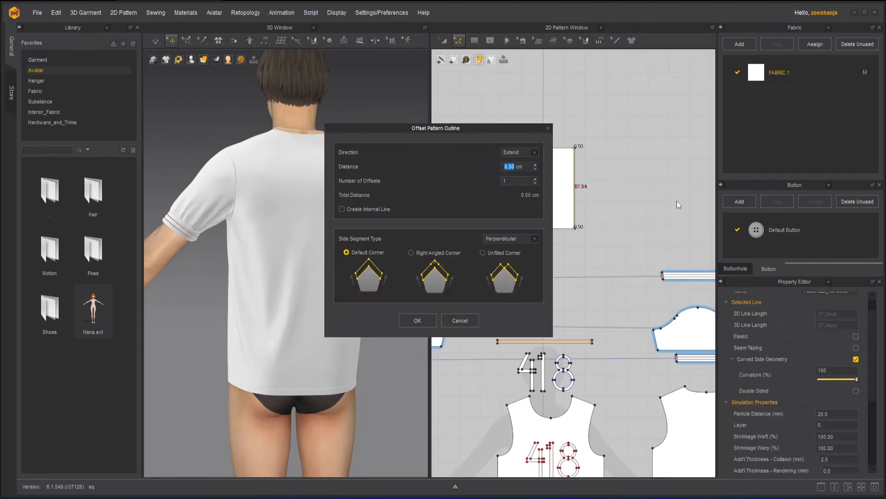
{"action": "left_click", "coordinate": [535, 164]}
{"action": "left_click", "coordinate": [535, 165]}
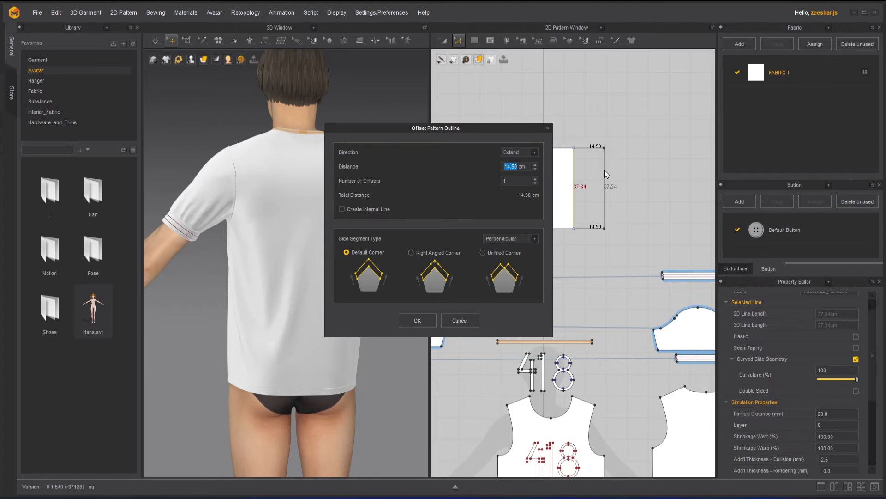
{"action": "left_click", "coordinate": [461, 320]}
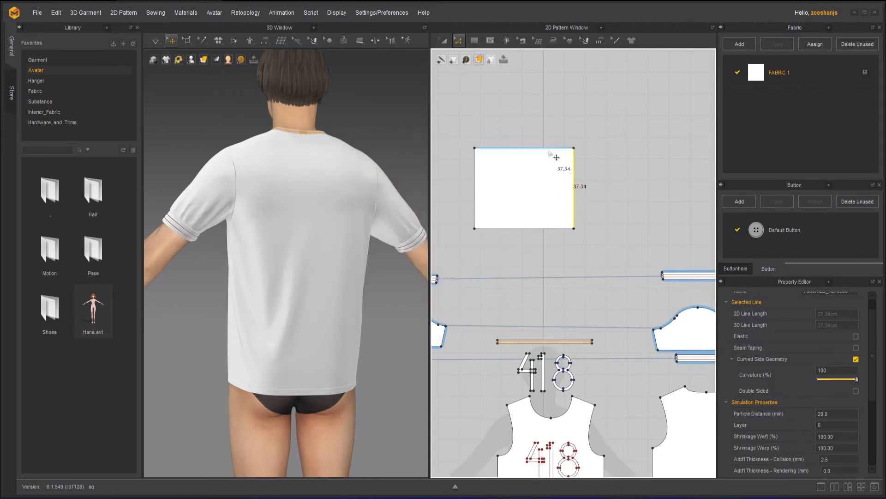
Step: Preview extending the rectangle's upper and right edges by 9.50 cm with Offset Pattern Outline, comparing the Default, Right Angled and Unfilled corners
{"action": "left_click", "coordinate": [549, 150]}
{"action": "right_click", "coordinate": [548, 149]}
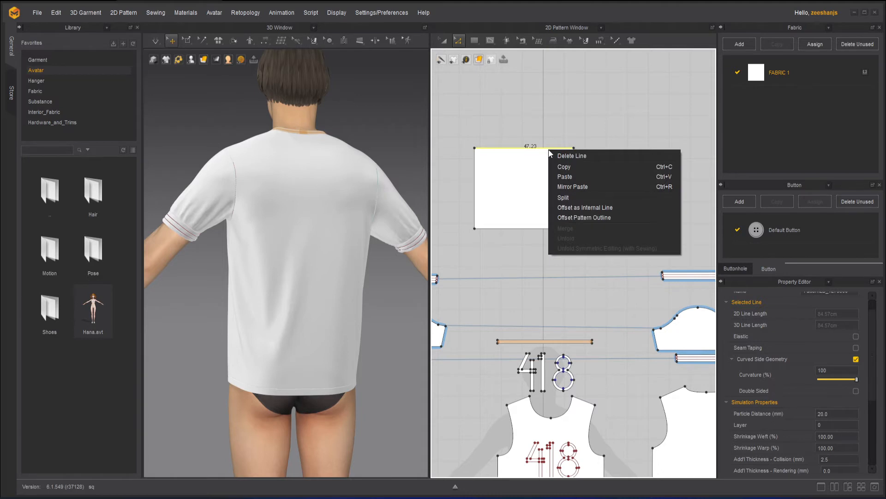
{"action": "left_click", "coordinate": [617, 218]}
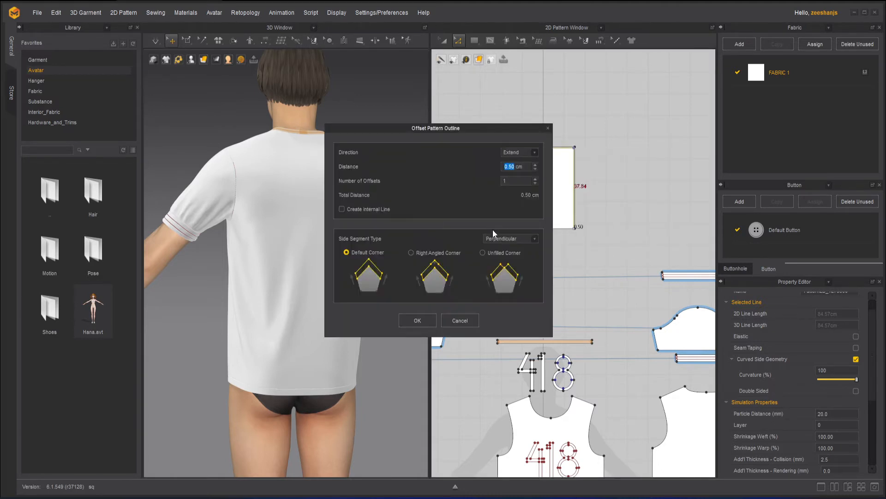
{"action": "left_click", "coordinate": [535, 164]}
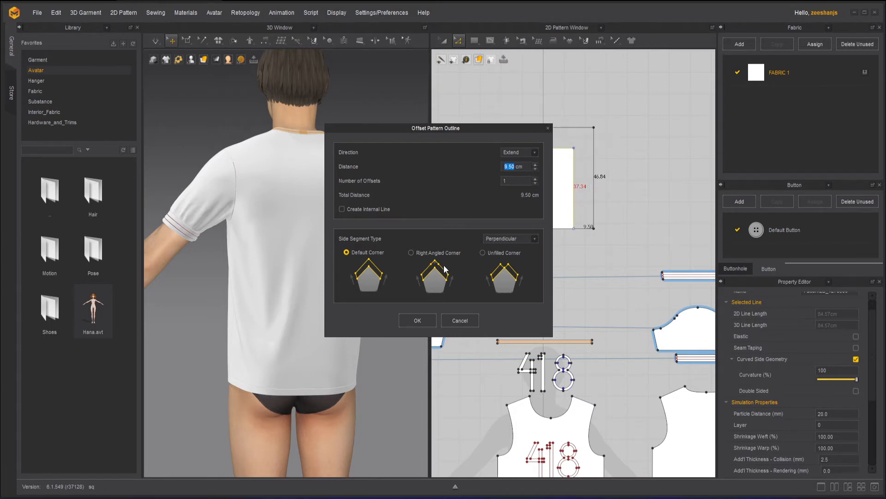
{"action": "left_click", "coordinate": [411, 252]}
{"action": "left_click", "coordinate": [485, 252]}
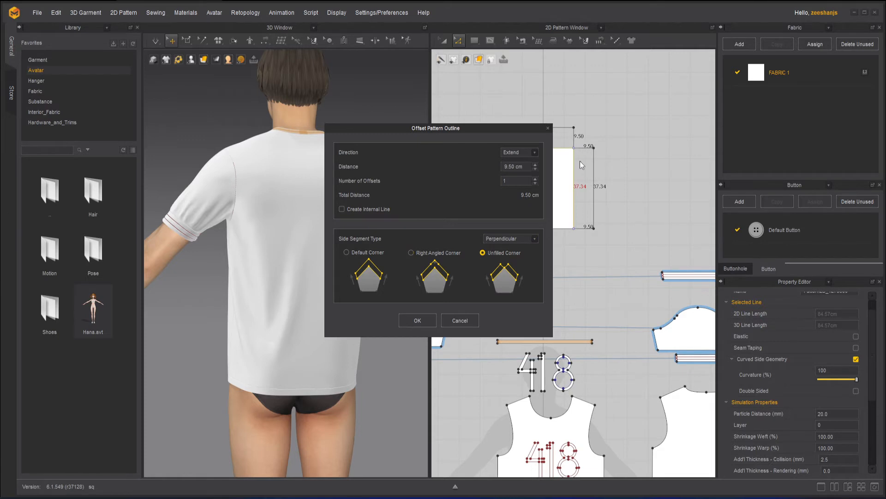
{"action": "left_click", "coordinate": [346, 252]}
Step: Compare the Extend side segment type across the three corner options, try Mirror, and restore Perpendicular with Default Corner
{"action": "left_click", "coordinate": [531, 239]}
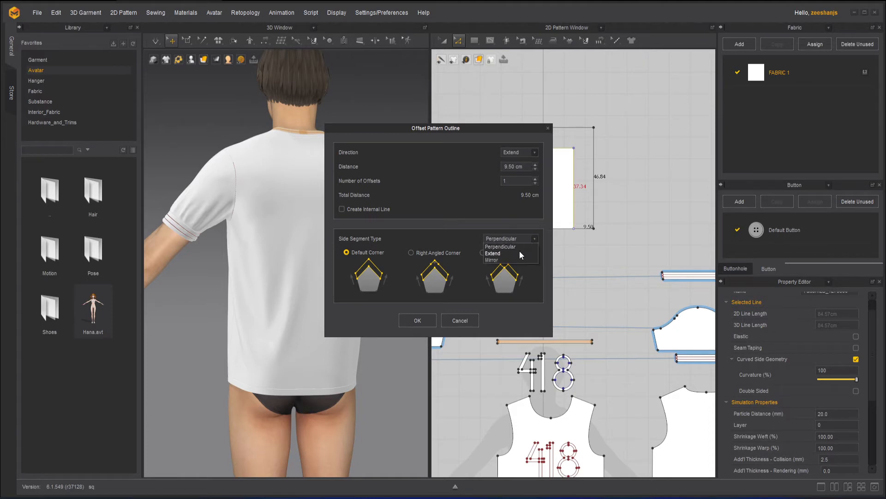
{"action": "left_click", "coordinate": [519, 252]}
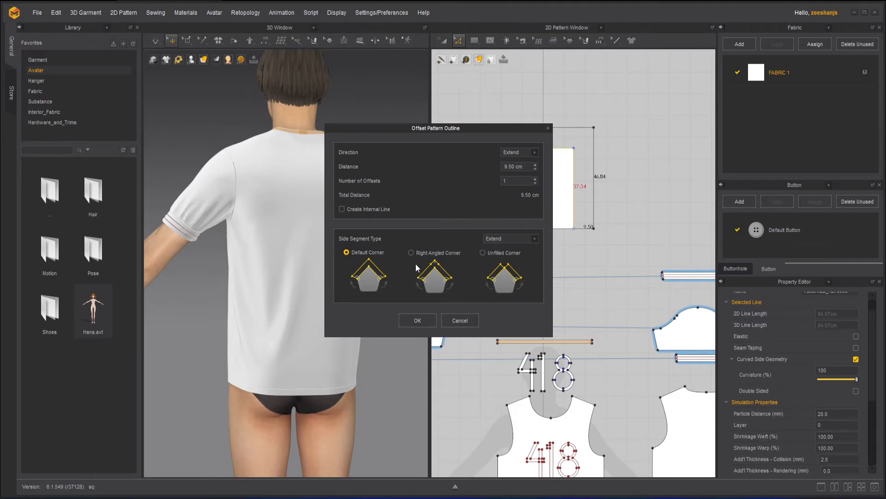
{"action": "left_click", "coordinate": [429, 254]}
{"action": "left_click", "coordinate": [502, 255]}
{"action": "left_click", "coordinate": [375, 255]}
{"action": "left_click", "coordinate": [505, 238]}
{"action": "left_click", "coordinate": [509, 258]}
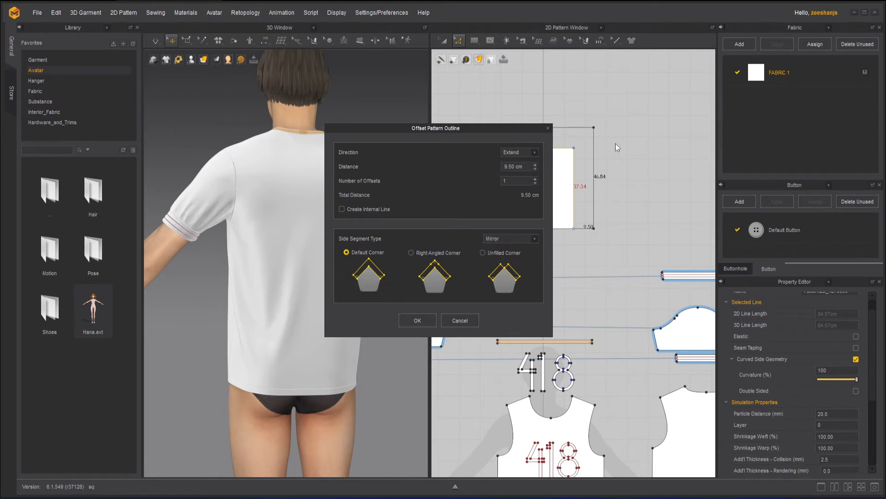
{"action": "left_click", "coordinate": [514, 248]}
Step: Preview the outline offset in the Retract direction, restore Extend, and move the dialog clear of the pattern
{"action": "left_click", "coordinate": [536, 153]}
{"action": "left_click", "coordinate": [521, 168]}
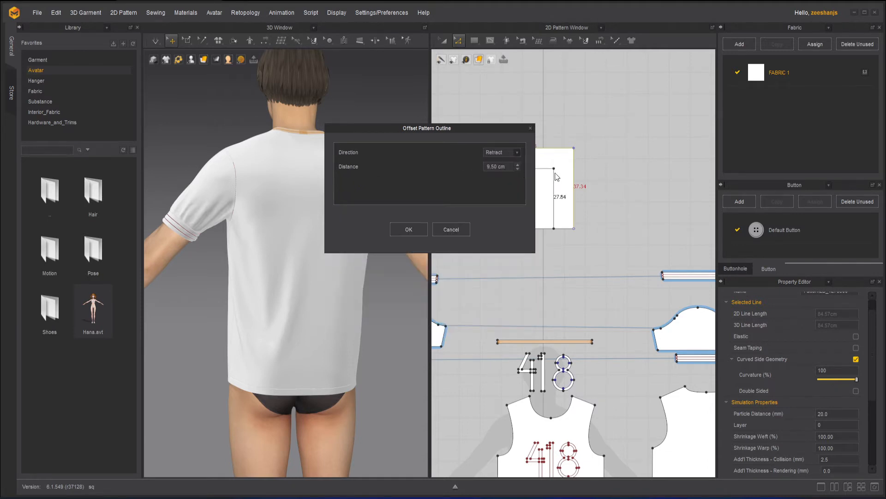
{"action": "left_click", "coordinate": [519, 152]}
{"action": "left_click", "coordinate": [508, 161]}
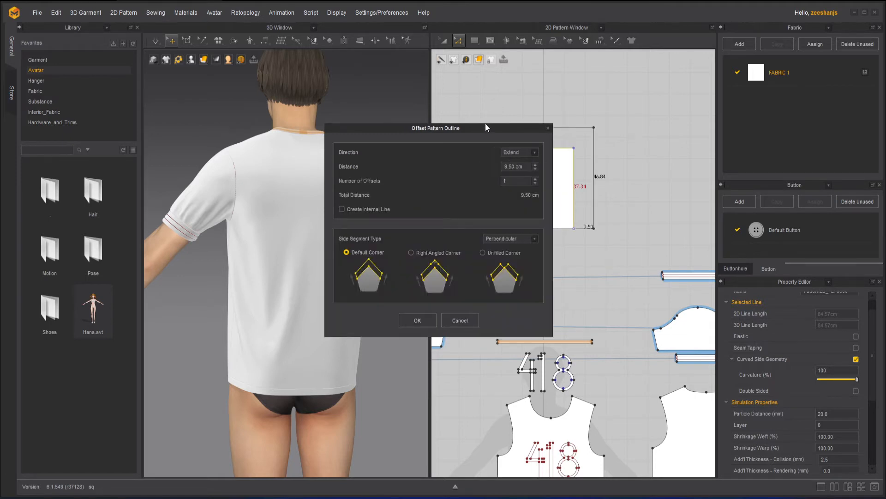
{"action": "left_click_drag", "start_coordinate": [486, 123], "coordinate": [381, 139]}
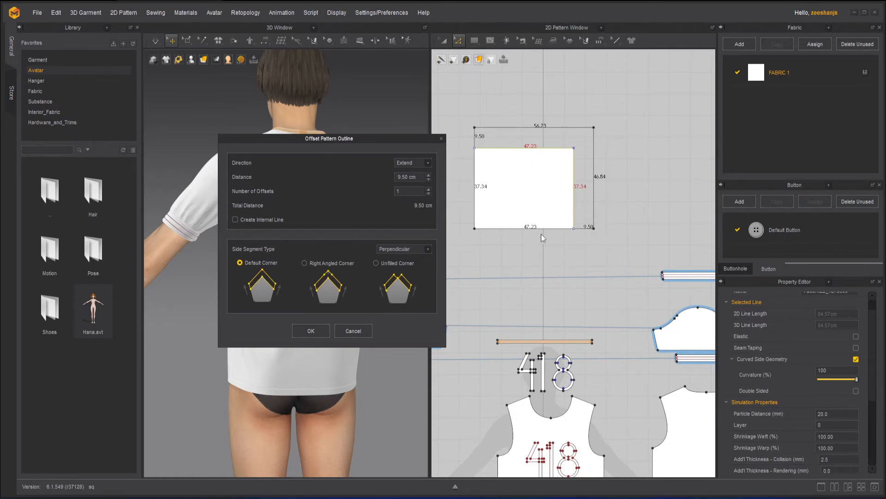
Step: Preview Retract again, apply the 9.50 cm outline offset in the Extend direction, and undo it
{"action": "left_click", "coordinate": [427, 164]}
{"action": "left_click", "coordinate": [422, 177]}
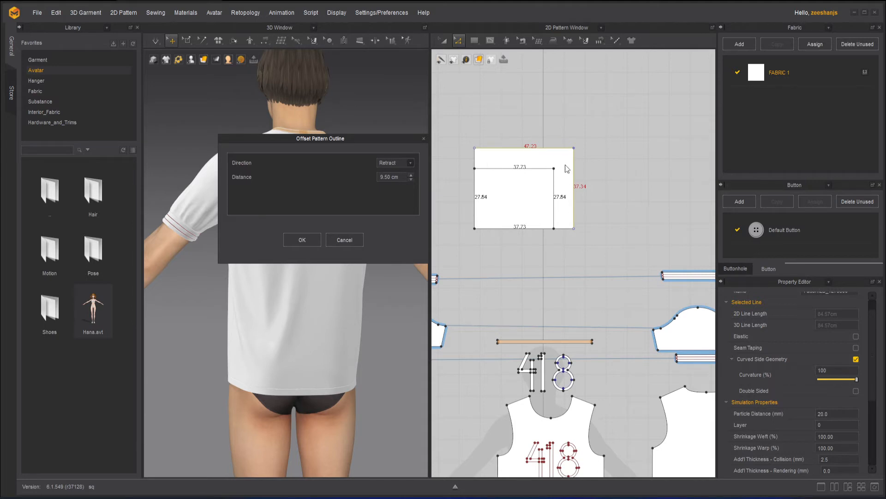
{"action": "left_click", "coordinate": [409, 163]}
{"action": "left_click", "coordinate": [406, 174]}
{"action": "left_click", "coordinate": [310, 330]}
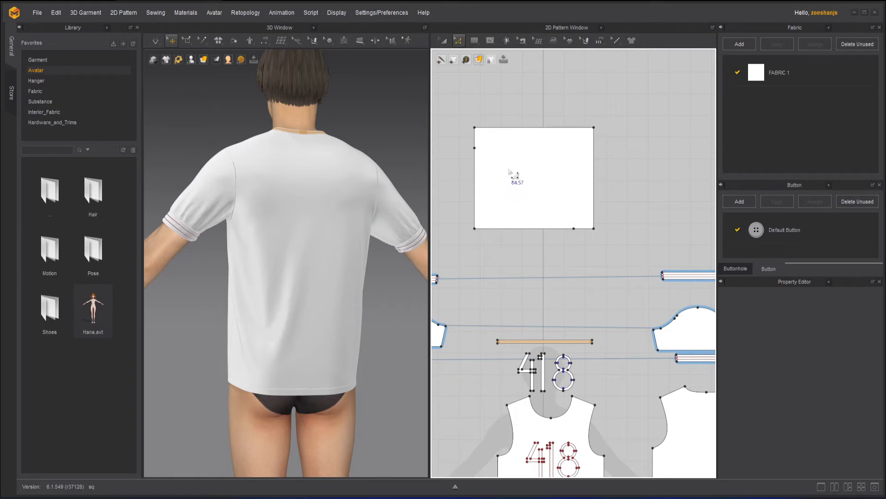
{"action": "key", "text": "ctrl+z"}
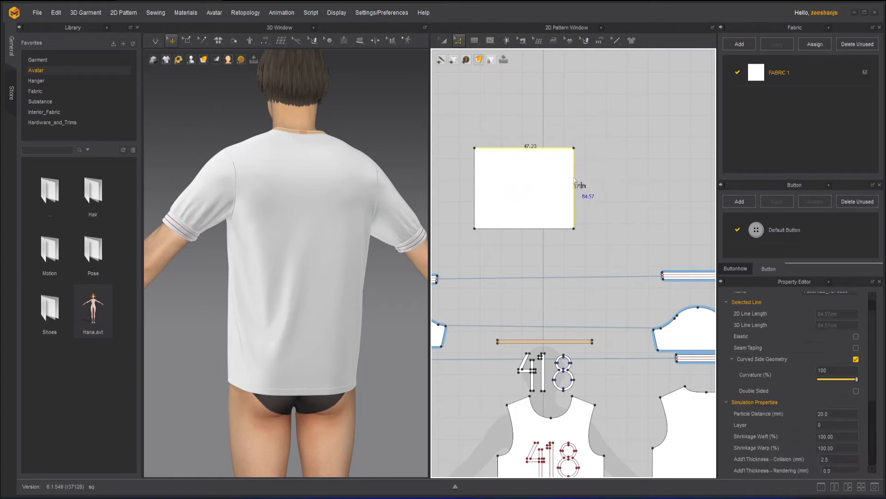
Step: Retract the rectangle's upper and right edges by 9.50 cm with Offset Pattern Outline, and undo the offset
{"action": "right_click", "coordinate": [574, 177]}
{"action": "left_click", "coordinate": [638, 244]}
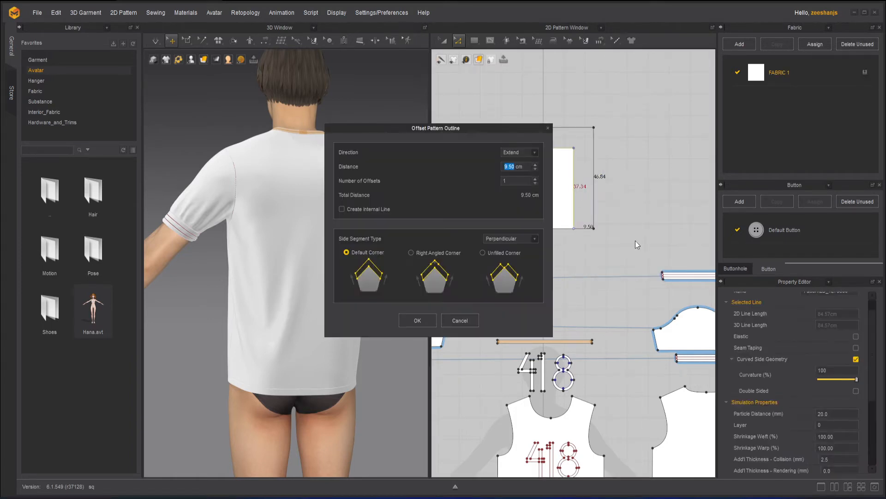
{"action": "left_click", "coordinate": [531, 154]}
{"action": "left_click", "coordinate": [526, 167]}
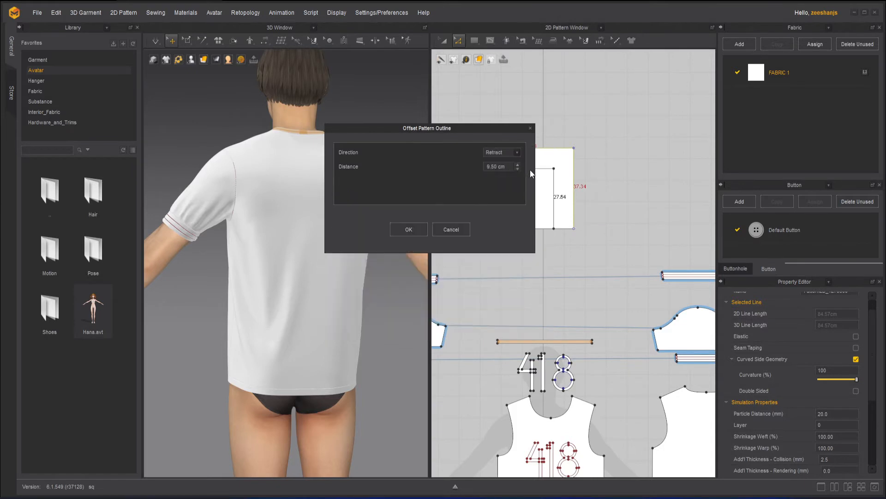
{"action": "left_click", "coordinate": [417, 230]}
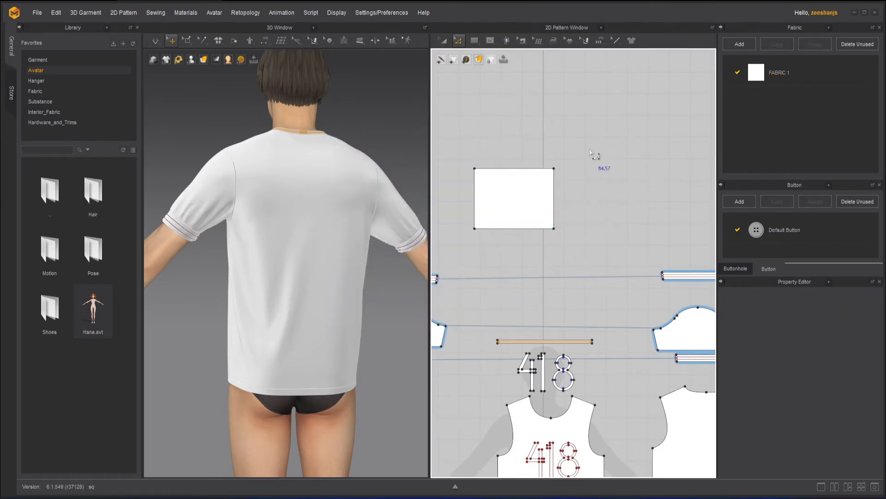
{"action": "key", "text": "ctrl+z"}
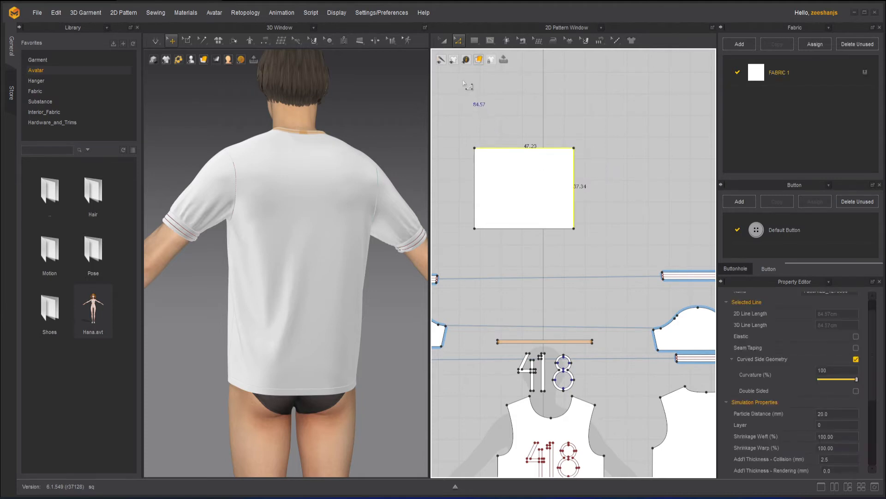
Step: Select the whole rectangular pattern, review the commands available for it, and dismiss them
{"action": "left_click", "coordinate": [444, 40]}
{"action": "right_click", "coordinate": [516, 159]}
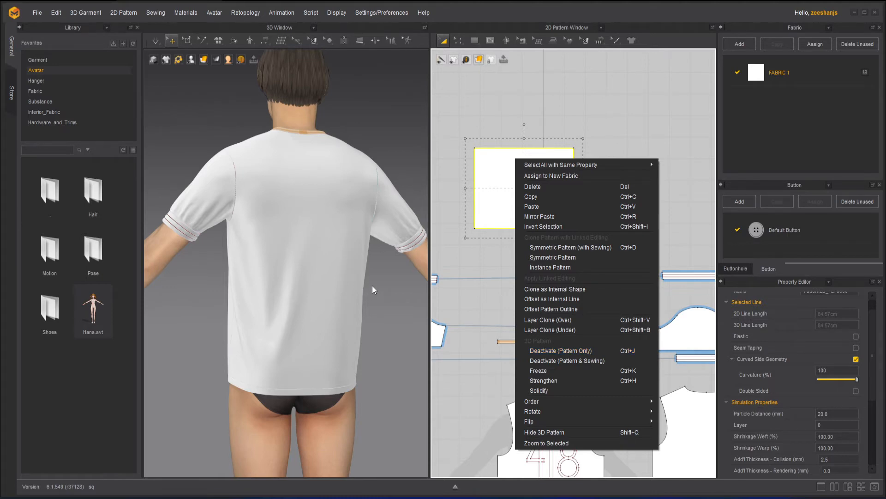
{"action": "left_click", "coordinate": [627, 116]}
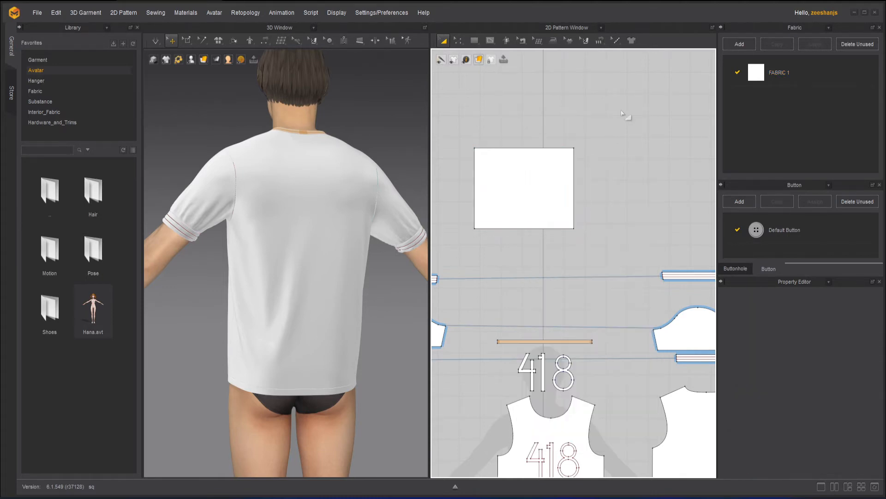
Step: Show the avatar from the front and delete the rectangular pattern above the garment pieces
{"action": "scroll", "coordinate": [333, 327], "scroll_direction": "down", "scroll_amount": 5}
{"action": "right_click_drag", "start_coordinate": [330, 328], "coordinate": [341, 293]}
{"action": "key", "text": "2"}
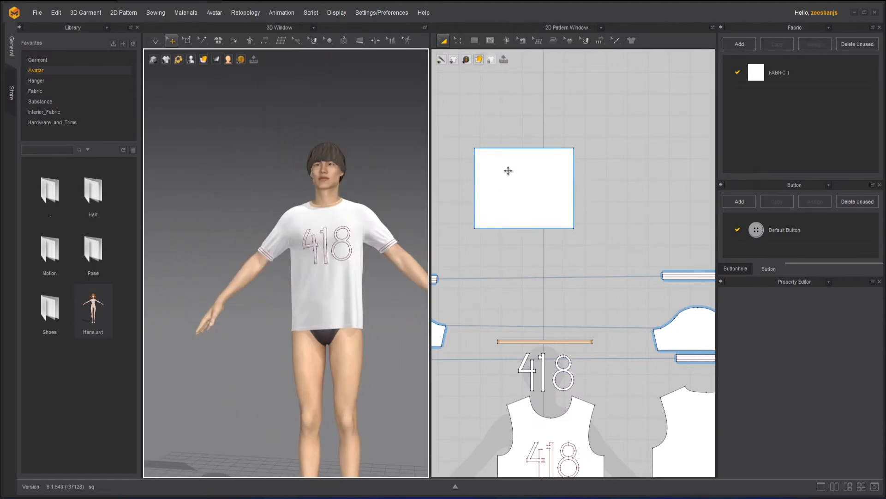
{"action": "left_click", "coordinate": [509, 171]}
{"action": "key", "text": "Delete"}
Step: Select all the separate 418 digit patterns above the front panel and move them out in front of the shirt in 3D
{"action": "scroll", "coordinate": [382, 306], "scroll_direction": "down", "scroll_amount": 3}
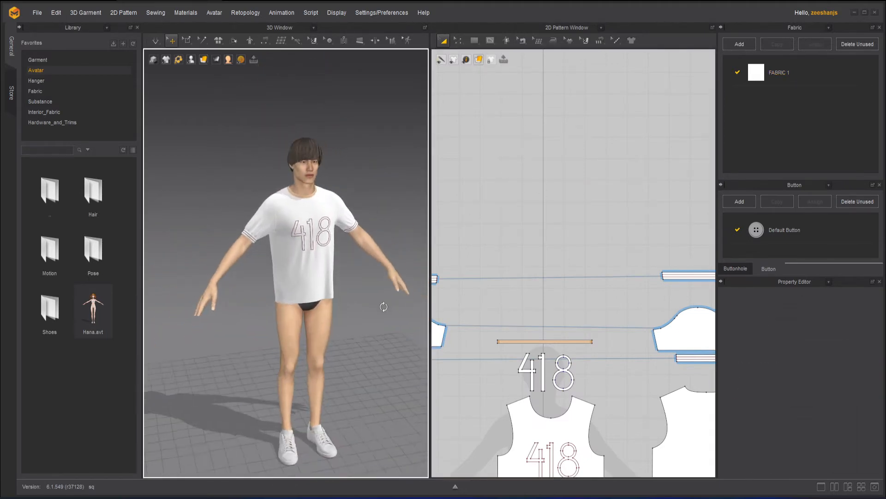
{"action": "scroll", "coordinate": [368, 172], "scroll_direction": "up", "scroll_amount": 5}
{"action": "right_click_drag", "start_coordinate": [619, 340], "coordinate": [577, 155]}
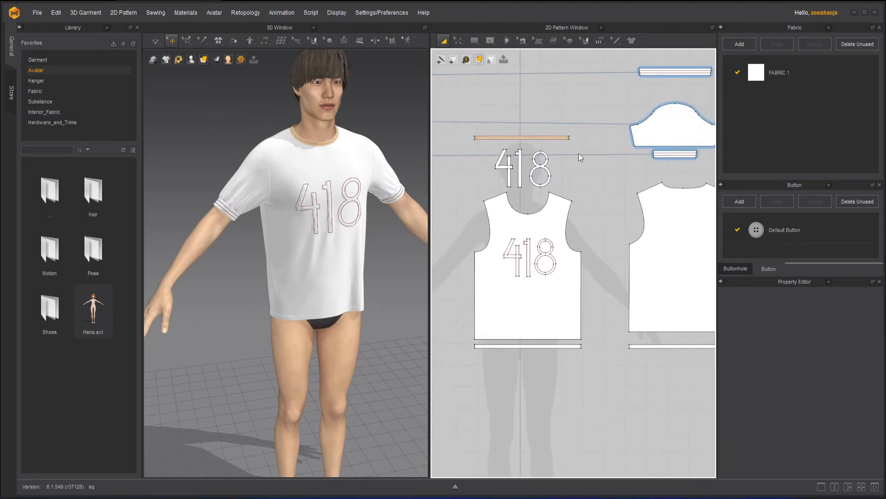
{"action": "left_click", "coordinate": [574, 281]}
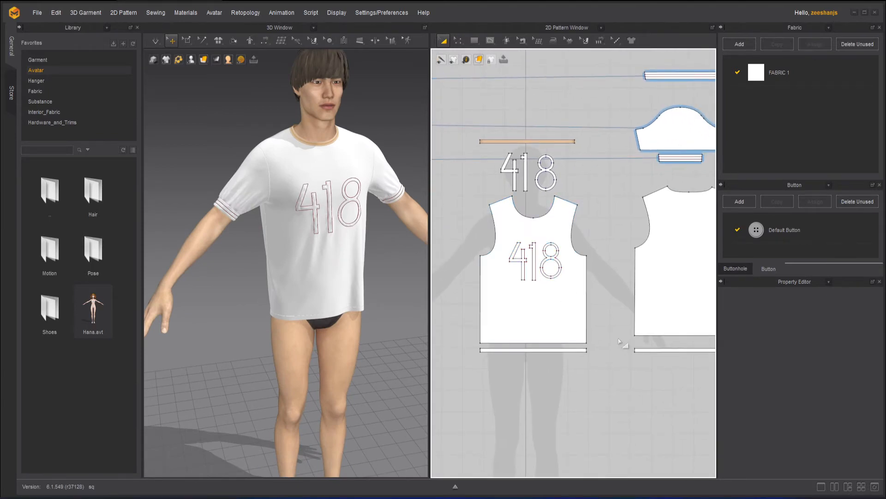
{"action": "left_click_drag", "start_coordinate": [485, 164], "coordinate": [607, 189]}
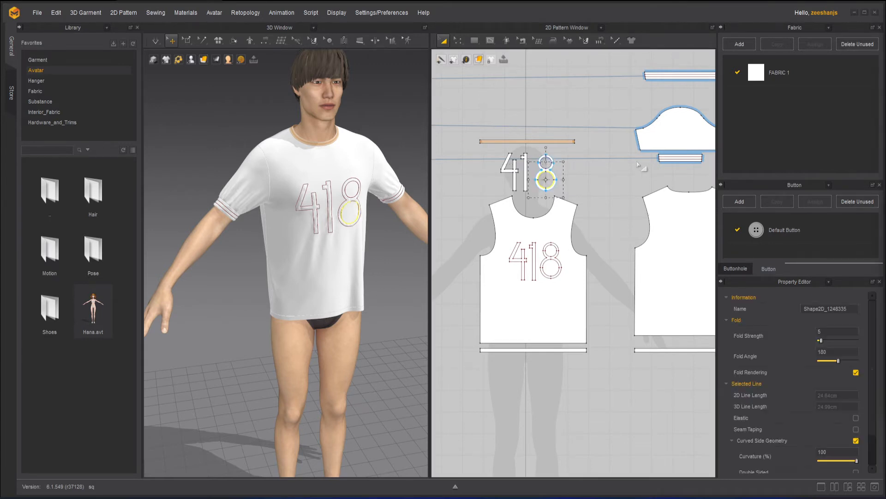
{"action": "left_click_drag", "start_coordinate": [486, 152], "coordinate": [596, 198]}
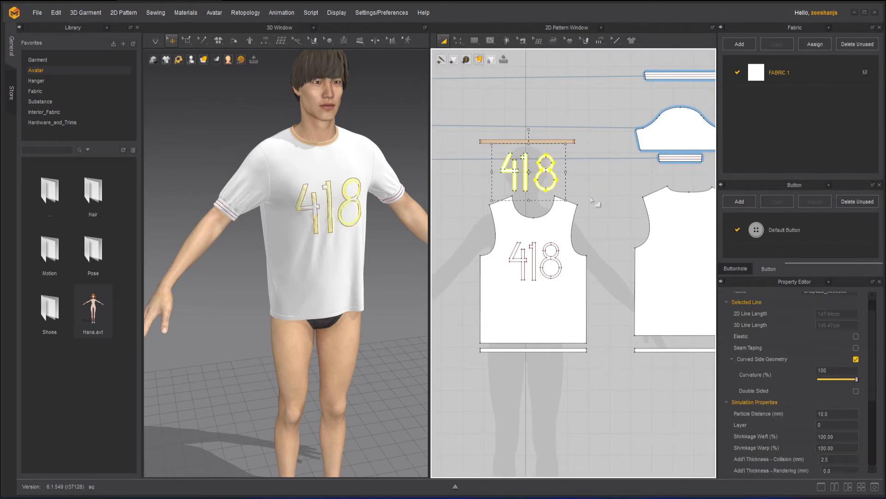
{"action": "left_click", "coordinate": [337, 227]}
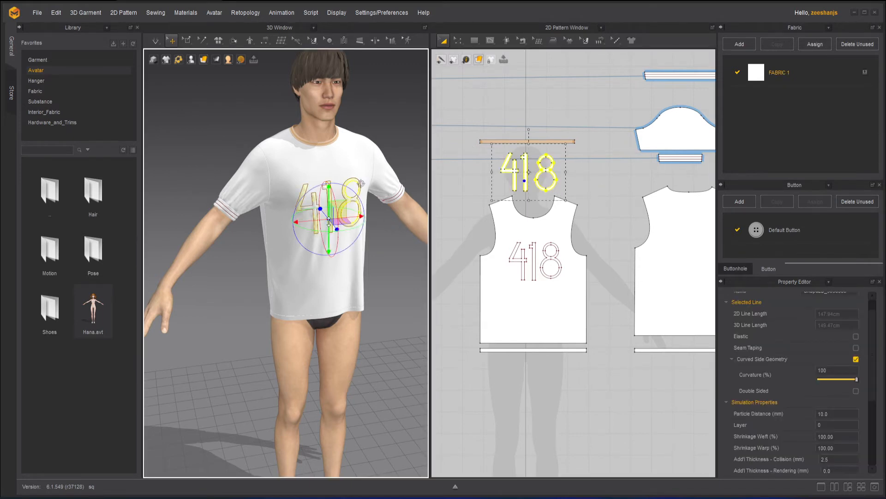
{"action": "left_click_drag", "start_coordinate": [337, 233], "coordinate": [349, 245]}
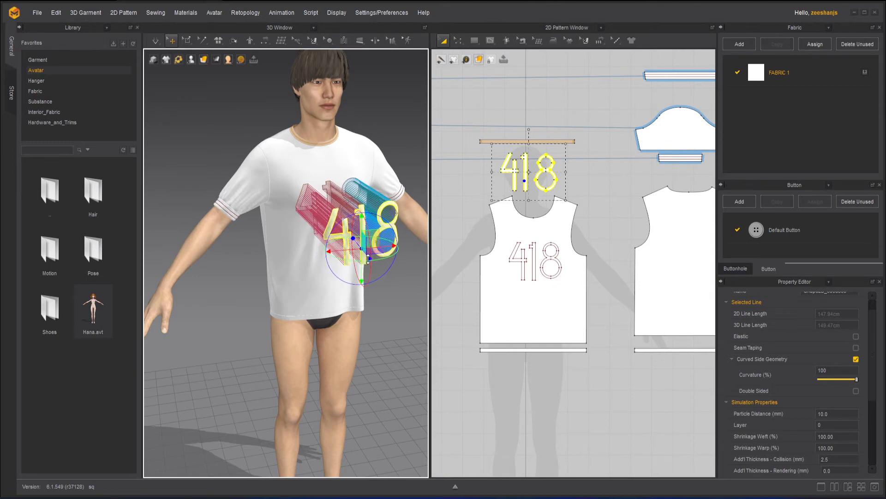
{"action": "scroll", "coordinate": [349, 244], "scroll_direction": "up", "scroll_amount": 3}
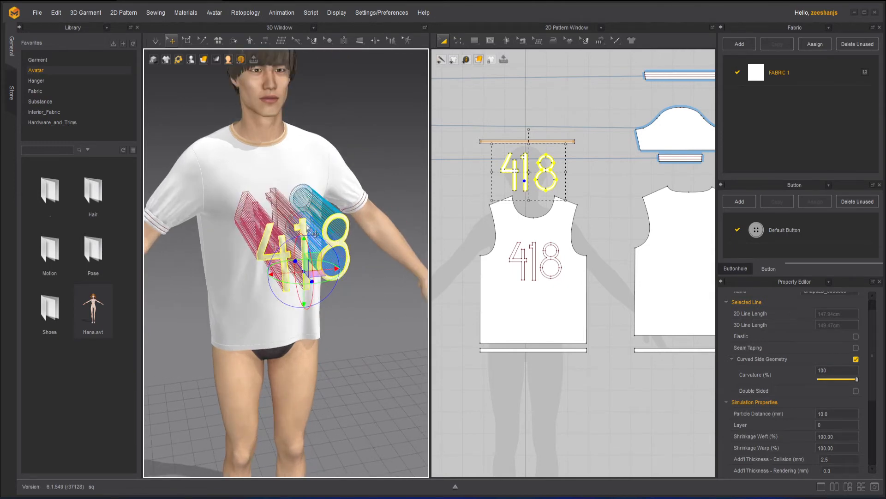
Step: Deactivate the 418 digit patterns with the Pattern Only option, leaving their sewing active, and deselect them
{"action": "right_click", "coordinate": [303, 231]}
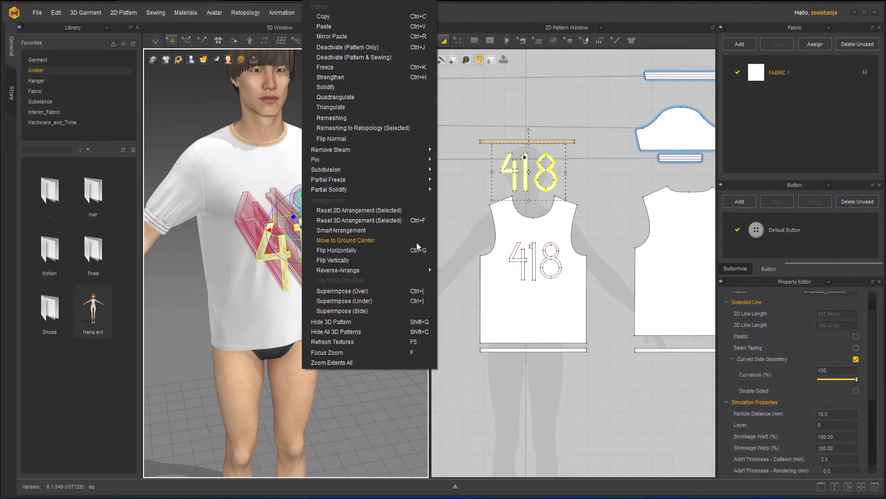
{"action": "right_click", "coordinate": [527, 187]}
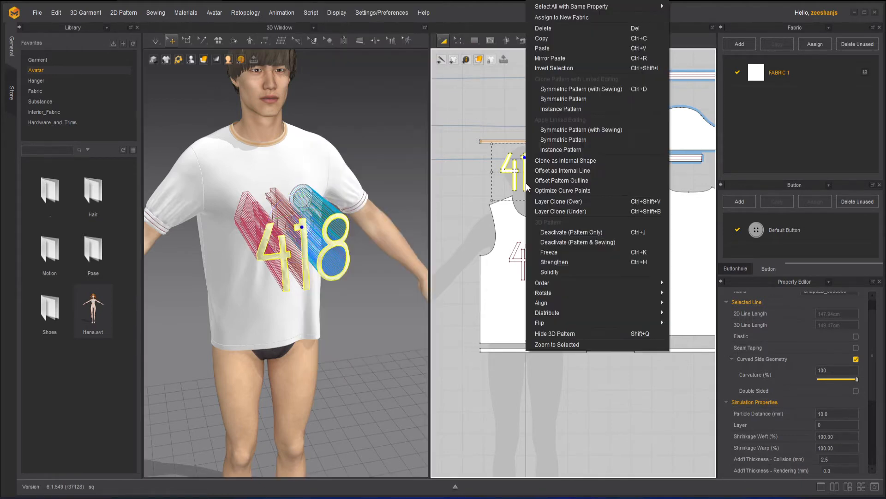
{"action": "left_click", "coordinate": [587, 234]}
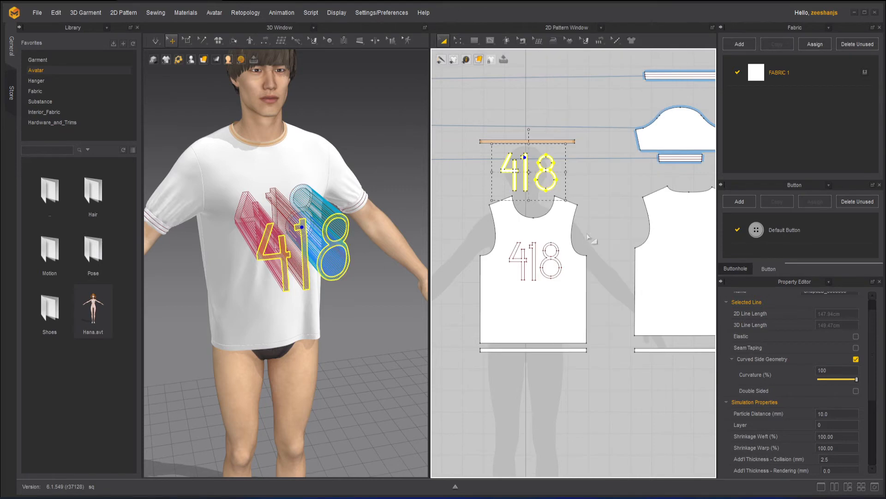
{"action": "left_click", "coordinate": [373, 124]}
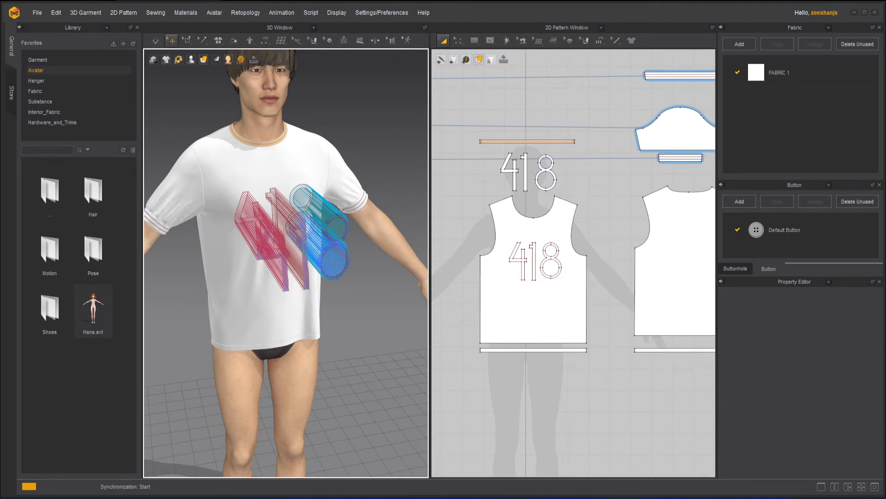
Step: Simulate the garment with the digits deactivated, inspect the shirt from the side, and stop the simulation
{"action": "key", "text": "space"}
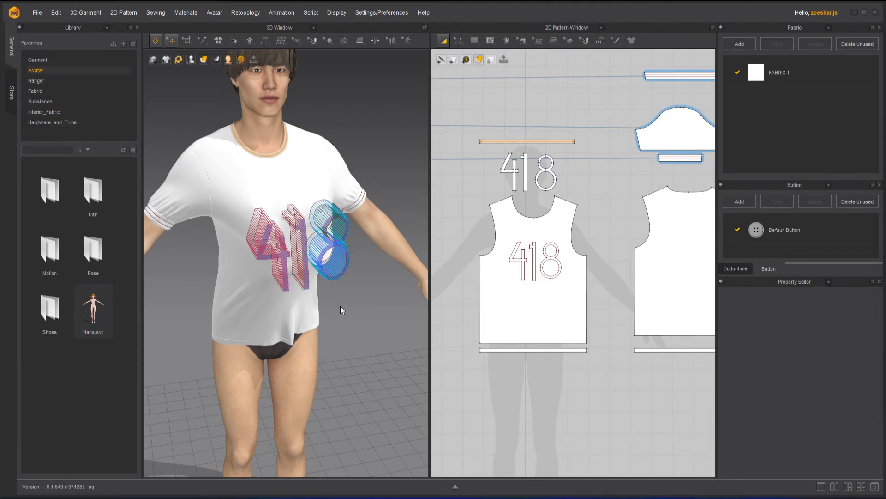
{"action": "right_click_drag", "start_coordinate": [339, 305], "coordinate": [352, 292]}
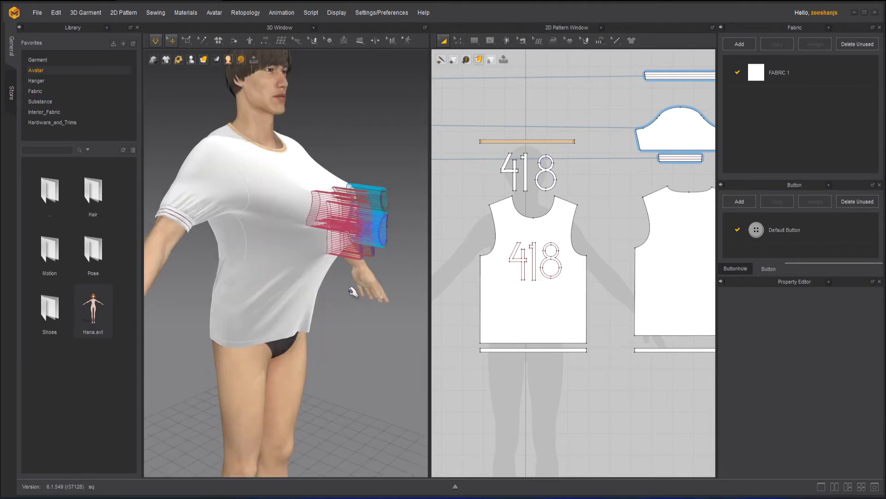
{"action": "key", "text": "space"}
{"action": "mouse_move", "coordinate": [314, 265]}
{"action": "right_mouse_down"}
{"action": "mouse_move", "coordinate": [360, 269]}
{"action": "mouse_move", "coordinate": [302, 263]}
{"action": "right_mouse_up"}
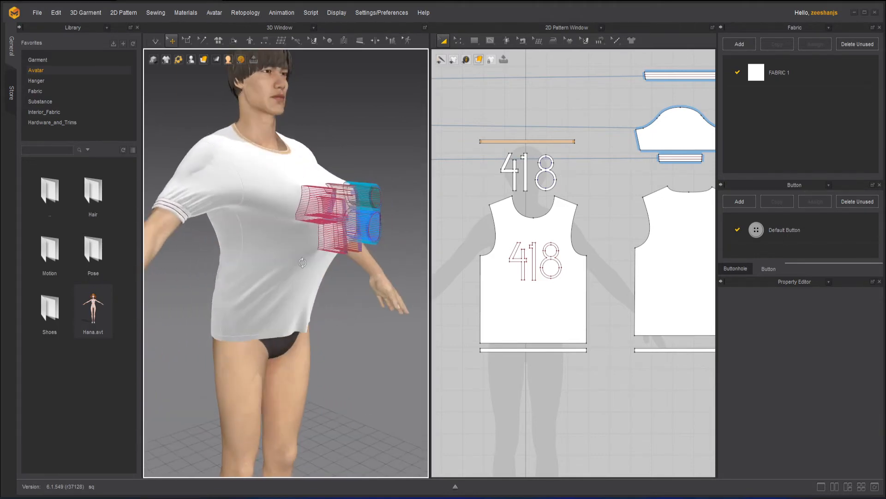
Step: Run the simulation again, tug at the deactivated 418 digits, view the shirt from the front and at an angle, and stop the simulation
{"action": "key", "text": "space"}
{"action": "scroll", "coordinate": [332, 249], "scroll_direction": "up", "scroll_amount": 3}
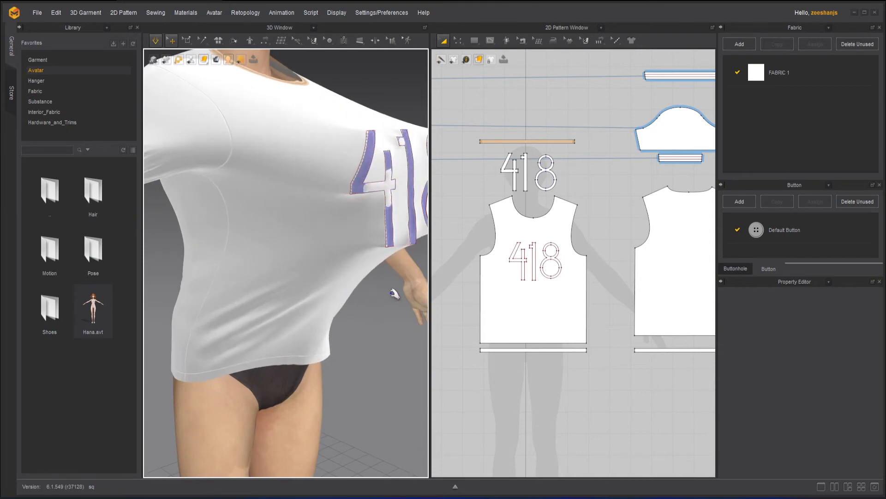
{"action": "right_click_drag", "start_coordinate": [406, 301], "coordinate": [361, 298]}
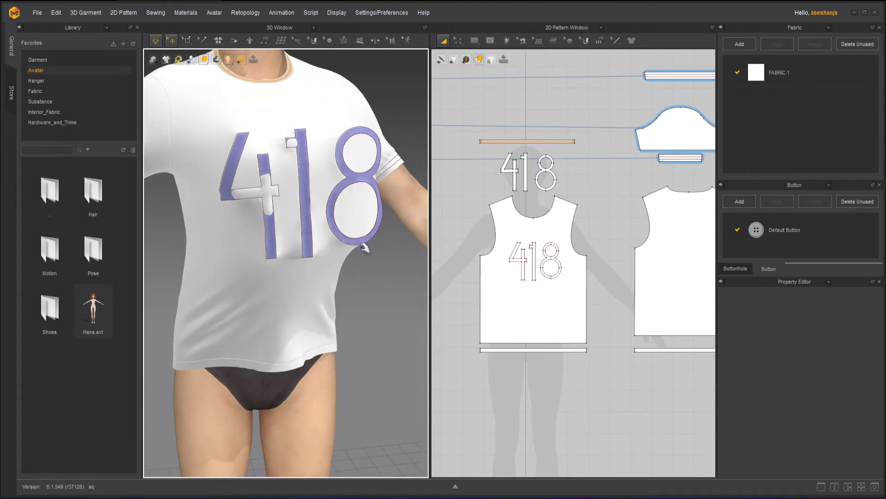
{"action": "key", "text": "space"}
{"action": "right_click_drag", "start_coordinate": [276, 245], "coordinate": [301, 224]}
{"action": "key", "text": "space"}
{"action": "scroll", "coordinate": [328, 216], "scroll_direction": "down", "scroll_amount": 2}
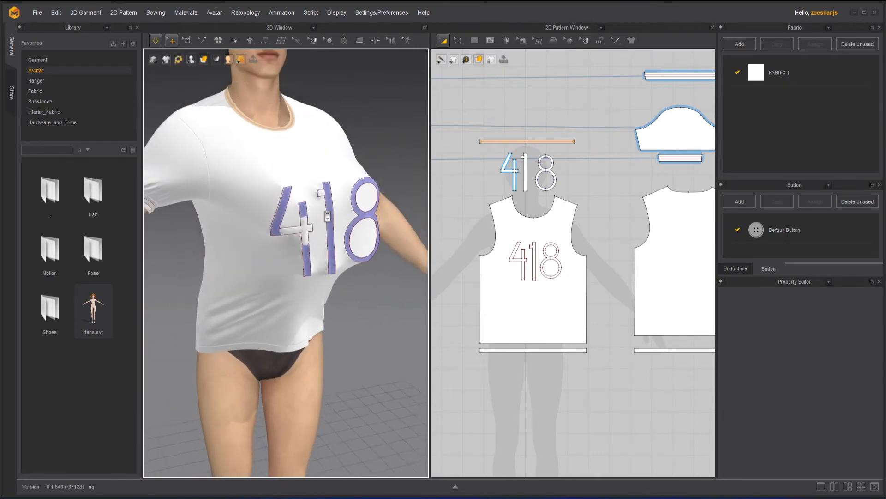
{"action": "scroll", "coordinate": [327, 216], "scroll_direction": "down", "scroll_amount": 2}
{"action": "mouse_move", "coordinate": [299, 255]}
{"action": "right_mouse_down"}
{"action": "mouse_move", "coordinate": [333, 251]}
{"action": "mouse_move", "coordinate": [300, 250]}
{"action": "right_mouse_up"}
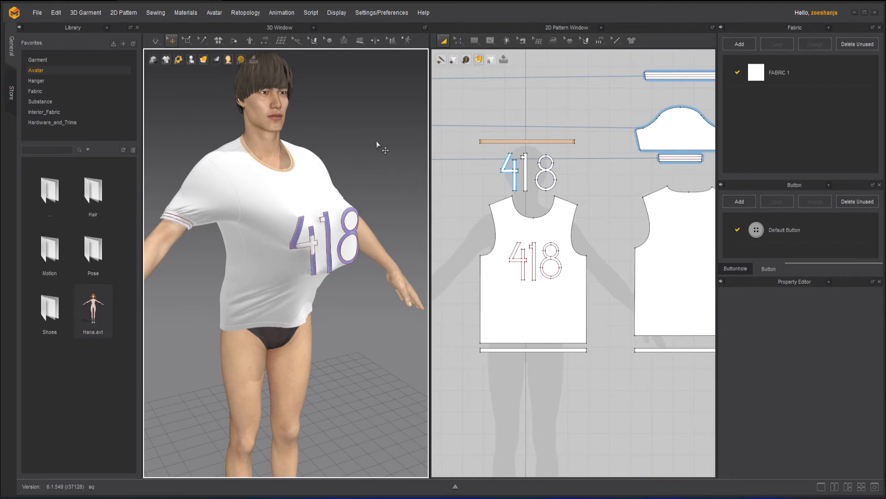
Step: Undo the simulation and the Pattern Only deactivation, and apply Deactivate (Pattern & Sewing) to the selected 418 digit patterns
{"action": "key", "text": "ctrl+z"}
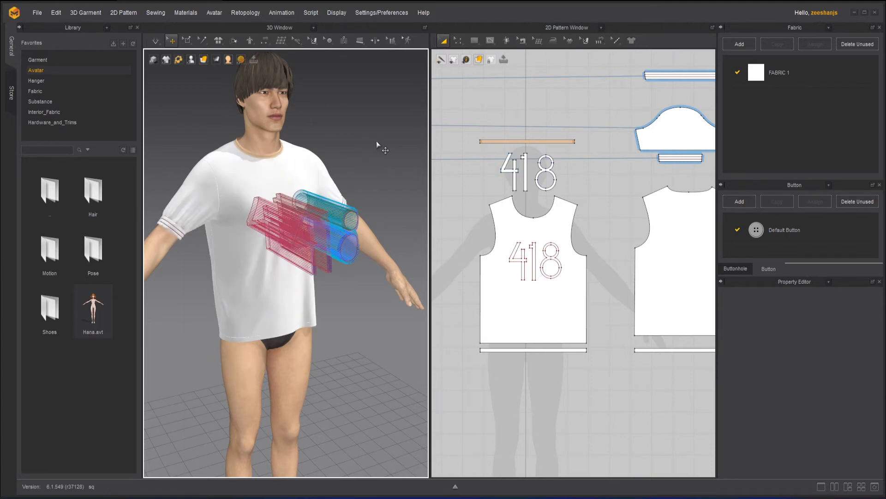
{"action": "key", "text": "ctrl+z"}
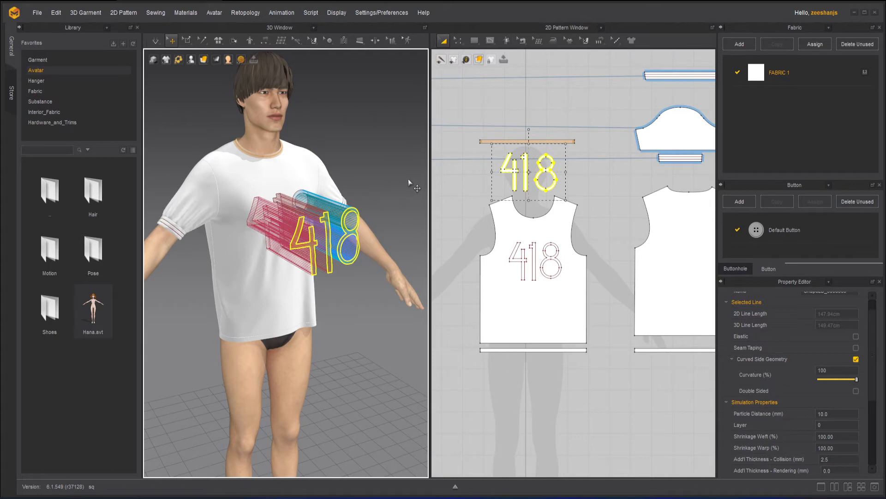
{"action": "right_click", "coordinate": [527, 184]}
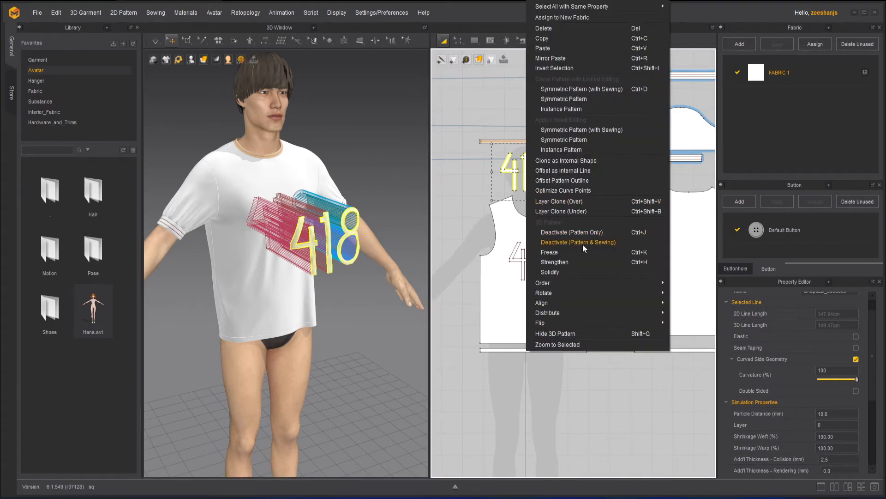
{"action": "left_click", "coordinate": [600, 244]}
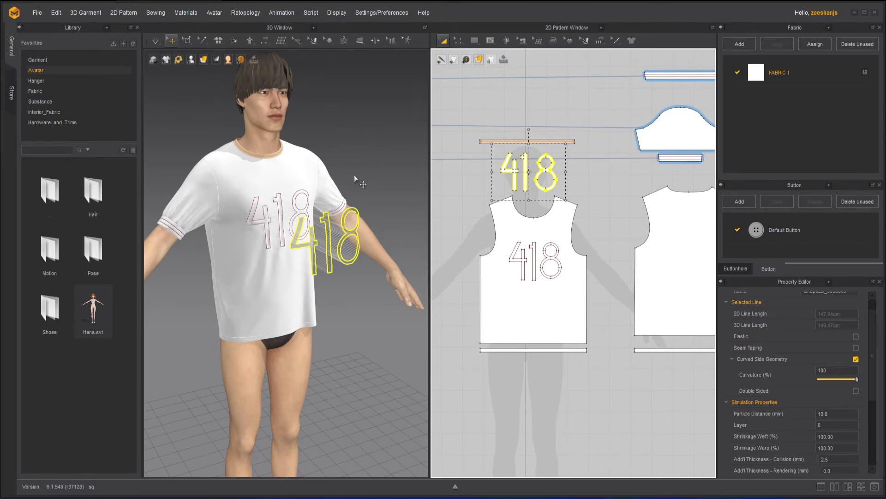
Step: Simulate the garment with the digits and their sewing deactivated, pull at the front panel, inspect it from the side, and deselect it
{"action": "key", "text": "space"}
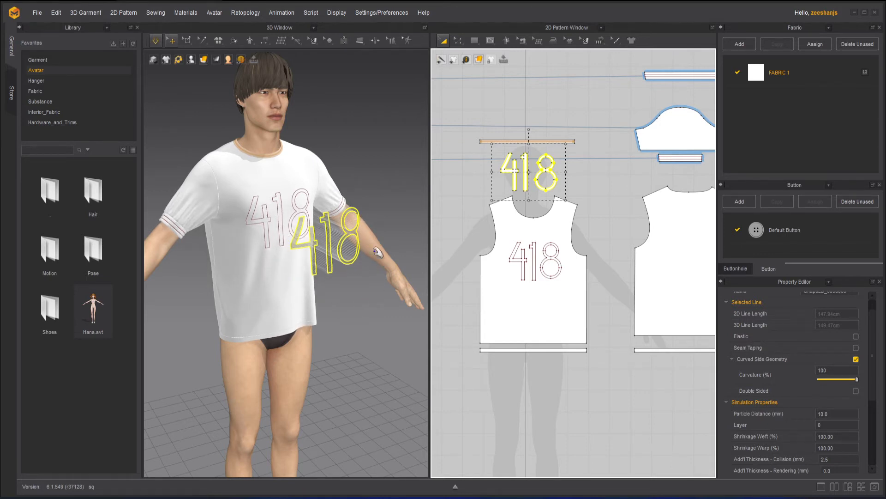
{"action": "left_click", "coordinate": [235, 305]}
{"action": "left_click_drag", "start_coordinate": [313, 308], "coordinate": [444, 333]}
{"action": "right_click_drag", "start_coordinate": [269, 269], "coordinate": [291, 261]}
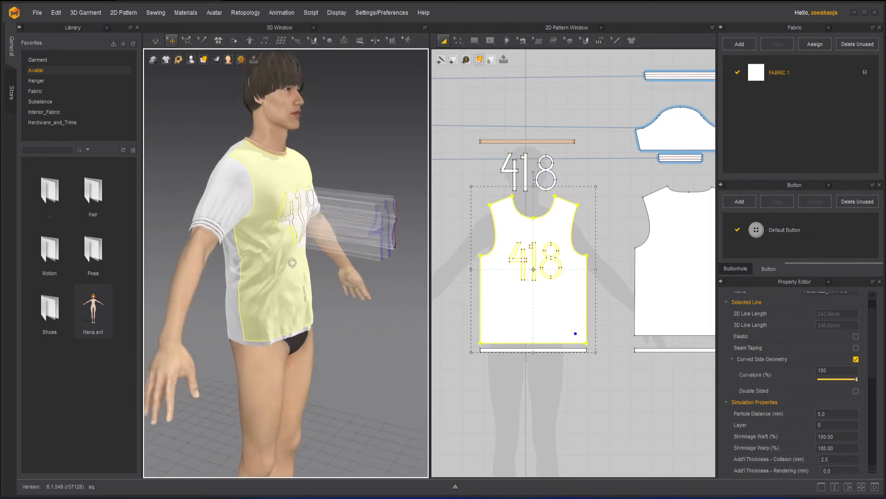
{"action": "left_click_drag", "start_coordinate": [309, 218], "coordinate": [365, 220]}
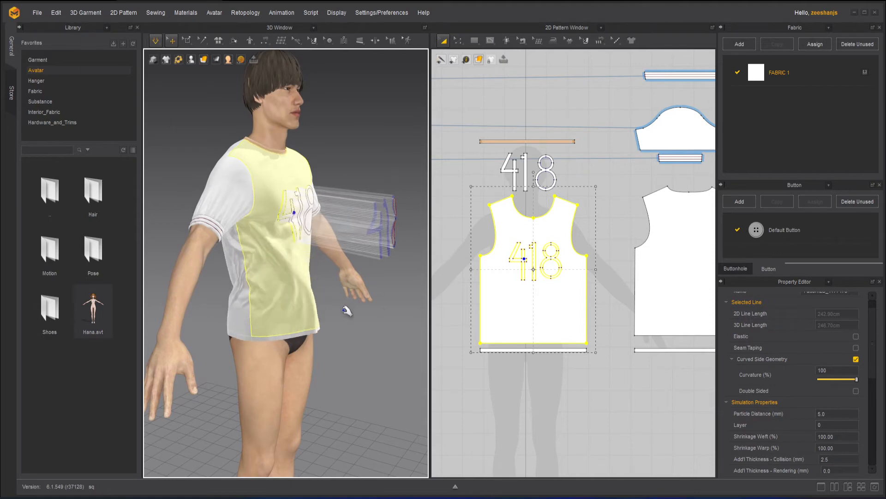
{"action": "right_click_drag", "start_coordinate": [301, 321], "coordinate": [352, 240]}
{"action": "right_click_drag", "start_coordinate": [373, 299], "coordinate": [397, 261]}
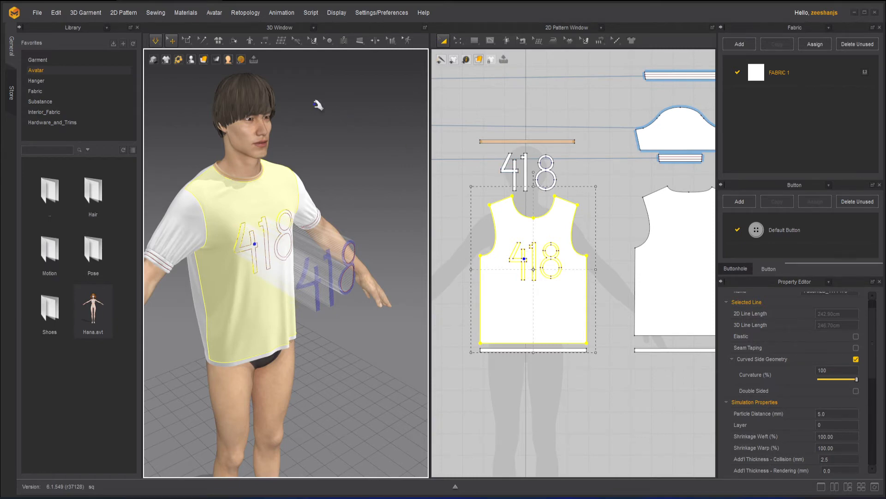
{"action": "left_click", "coordinate": [342, 122]}
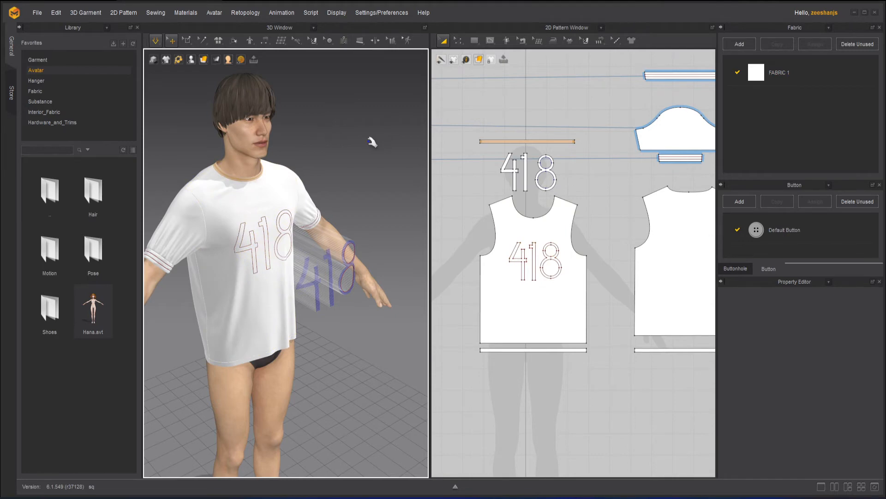
Step: Undo the Pattern & Sewing deactivation and the 3D move of the 418 digits so they return to the shirt, and deselect them
{"action": "key", "text": "ctrl+z"}
{"action": "key", "text": "ctrl+z"}
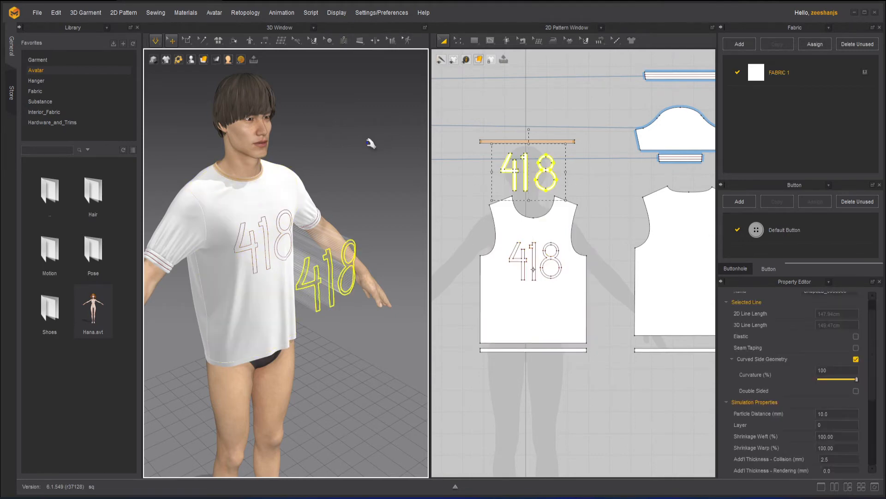
{"action": "key", "text": "ctrl+z"}
{"action": "key", "text": "ctrl+z"}
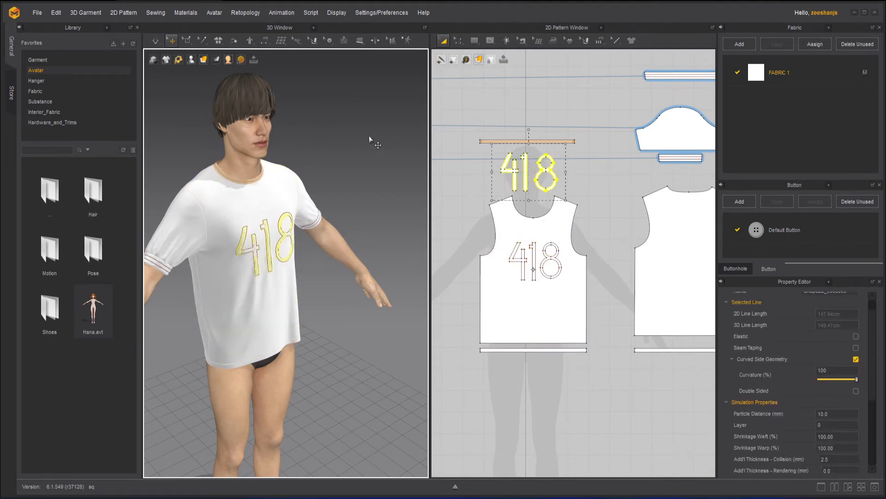
{"action": "left_click", "coordinate": [374, 139]}
Step: Start the simulation and freeze the front panel of the T-shirt, leaving it deselected
{"action": "left_click", "coordinate": [157, 41]}
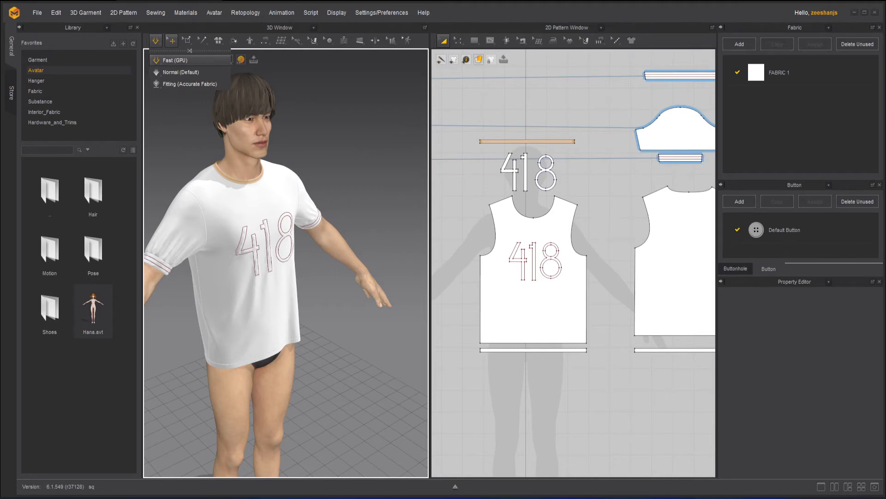
{"action": "scroll", "coordinate": [503, 191], "scroll_direction": "up", "scroll_amount": 2}
{"action": "left_click", "coordinate": [564, 235]}
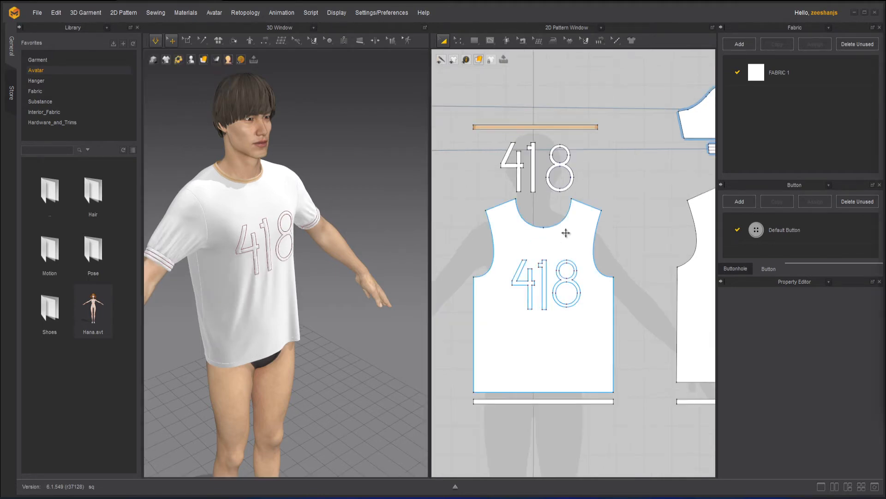
{"action": "middle_click_drag", "start_coordinate": [600, 198], "coordinate": [561, 201]}
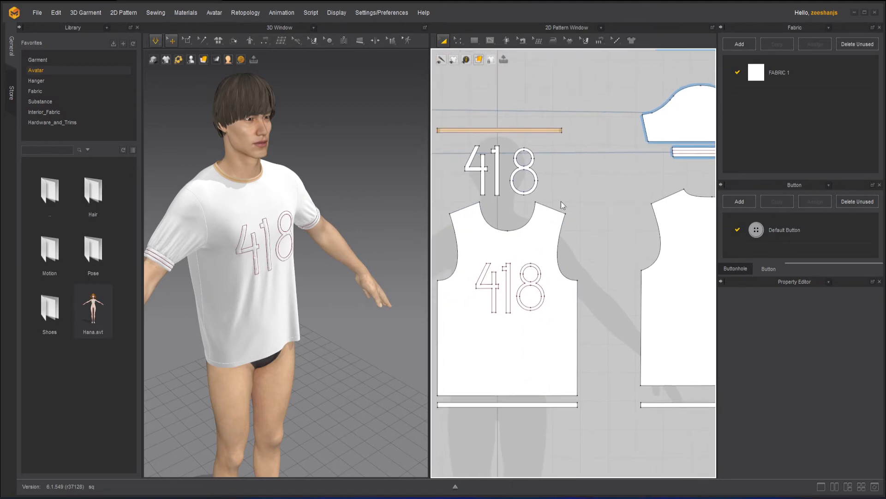
{"action": "right_click", "coordinate": [539, 213]}
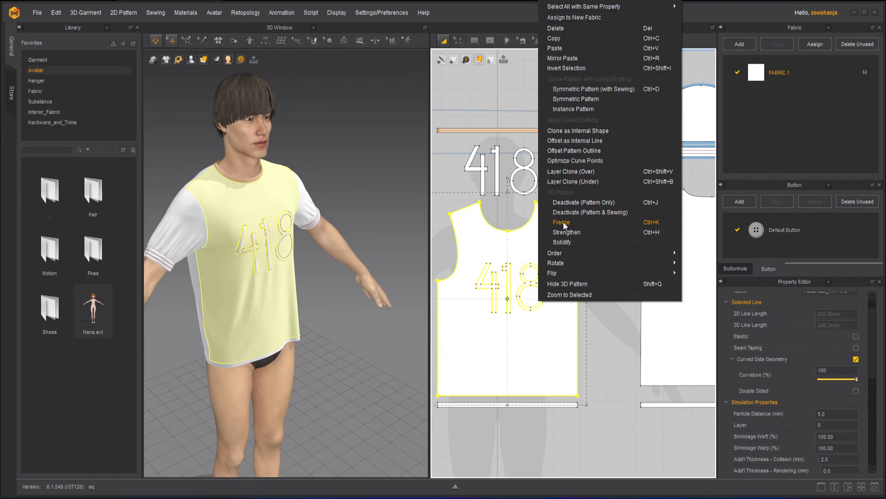
{"action": "left_click", "coordinate": [563, 223]}
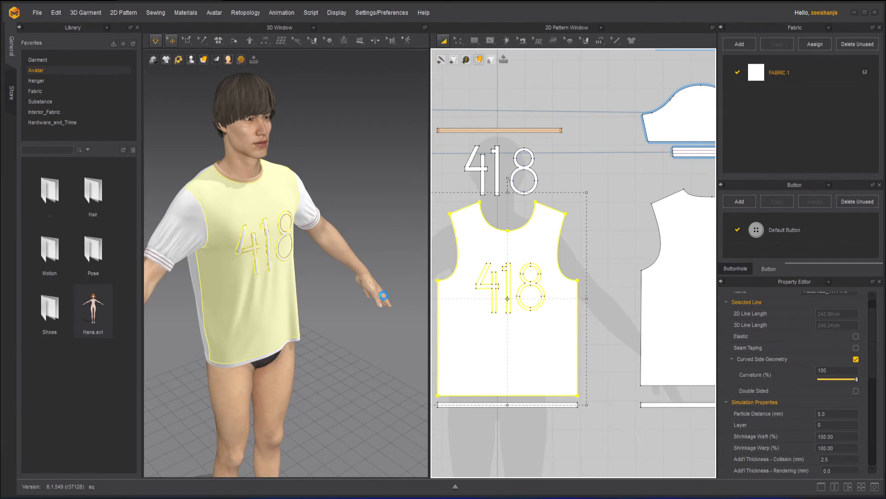
{"action": "left_click", "coordinate": [349, 301]}
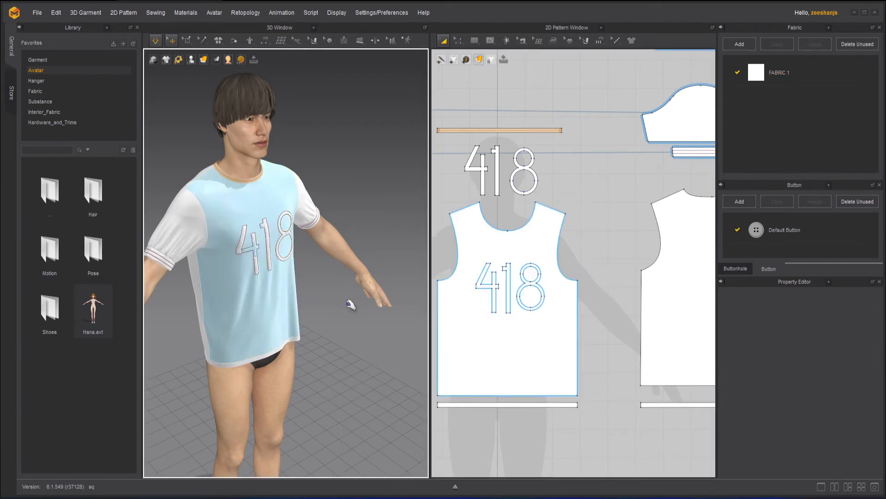
Step: Restart the simulation with the front panel frozen, pull at the garment and its sleeve, and view the shirt from the side and front
{"action": "key", "text": "space"}
{"action": "left_click", "coordinate": [298, 320]}
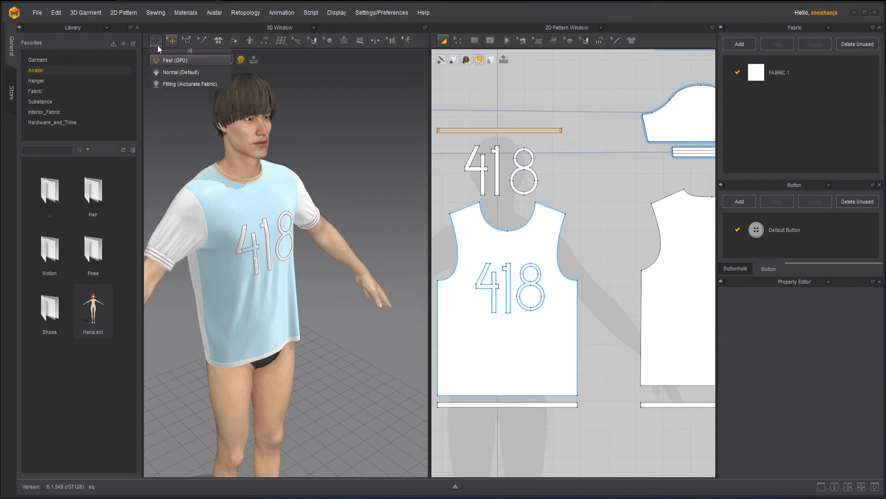
{"action": "right_click_drag", "start_coordinate": [332, 331], "coordinate": [187, 337]}
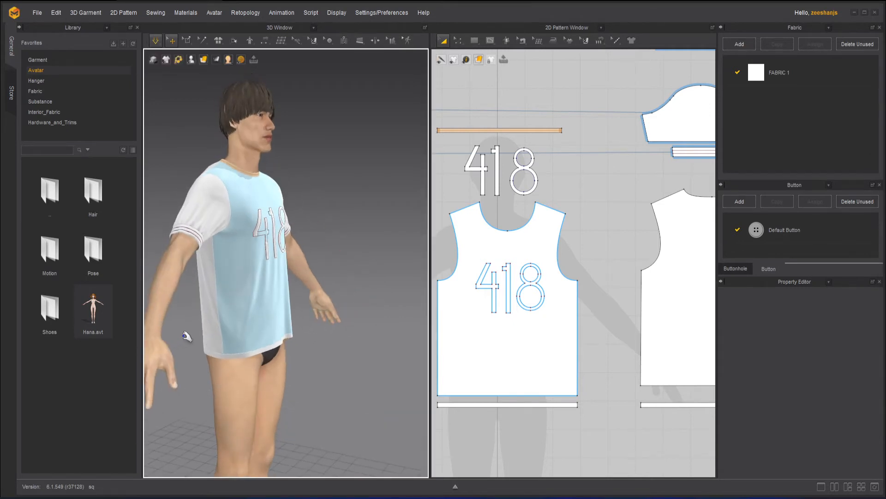
{"action": "left_click", "coordinate": [214, 319]}
{"action": "left_click_drag", "start_coordinate": [213, 202], "coordinate": [113, 90]}
{"action": "key", "text": "space"}
{"action": "right_click_drag", "start_coordinate": [358, 196], "coordinate": [261, 198]}
{"action": "key", "text": "space"}
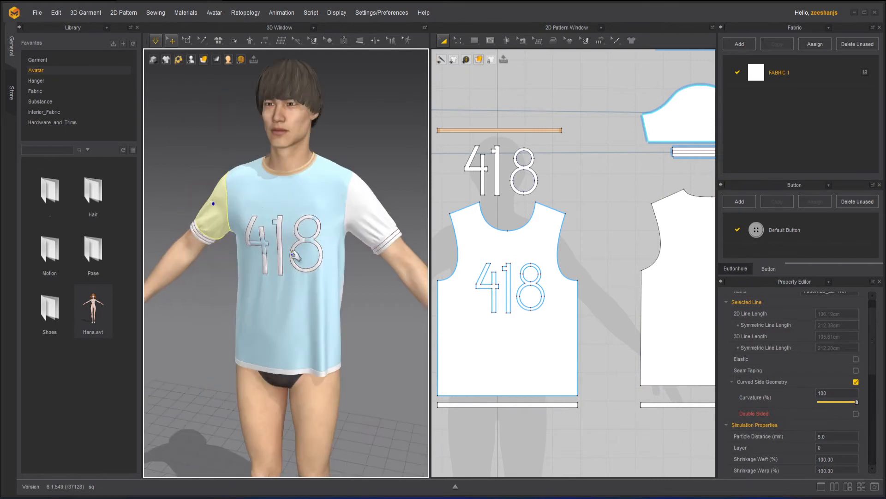
Step: Test the frozen front panel in the running simulation by pulling at the panel, the shirt's lower edge and the other sleeve
{"action": "left_click_drag", "start_coordinate": [280, 251], "coordinate": [317, 334]}
{"action": "left_click", "coordinate": [289, 328]}
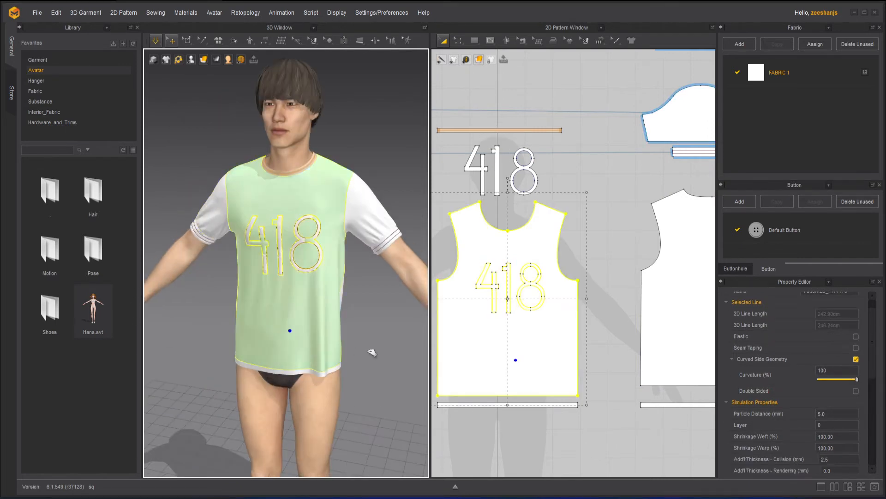
{"action": "left_click", "coordinate": [343, 349]}
{"action": "left_click_drag", "start_coordinate": [325, 372], "coordinate": [368, 457]}
{"action": "left_click", "coordinate": [354, 318]}
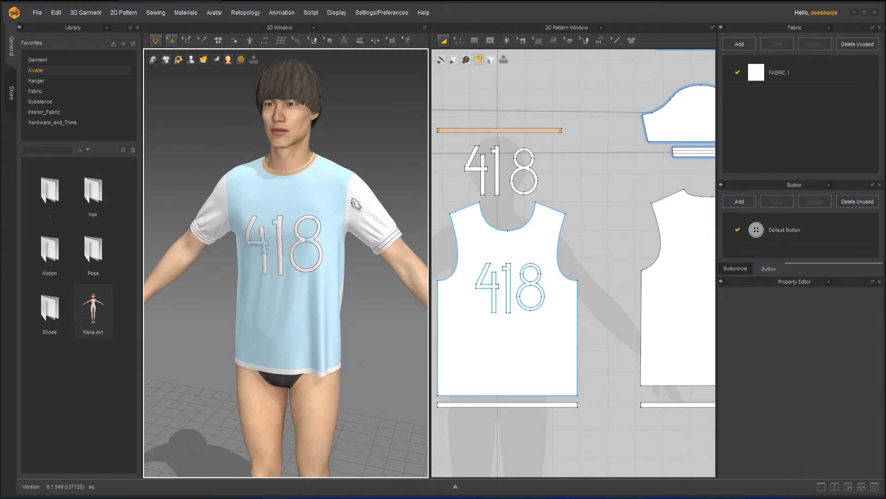
{"action": "left_click_drag", "start_coordinate": [362, 213], "coordinate": [376, 322]}
{"action": "left_click", "coordinate": [376, 322]}
{"action": "right_click_drag", "start_coordinate": [240, 301], "coordinate": [351, 297]}
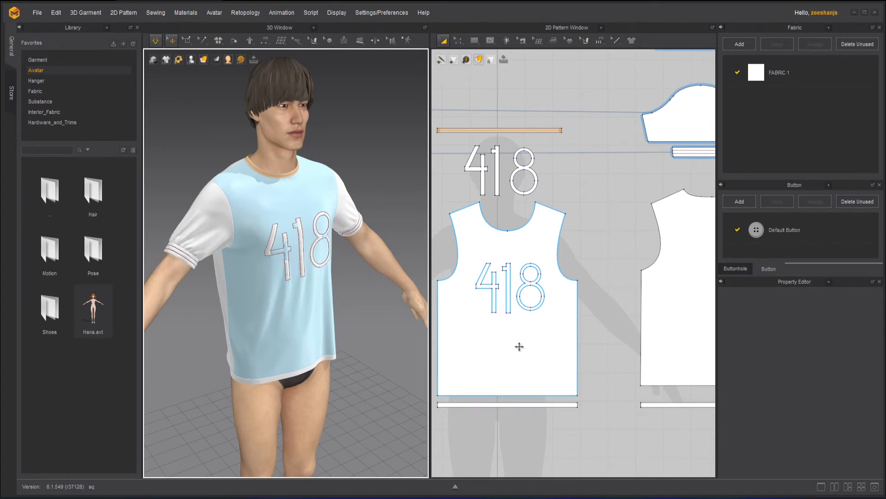
Step: Unfreeze the front panel and deselect it
{"action": "left_click", "coordinate": [532, 344]}
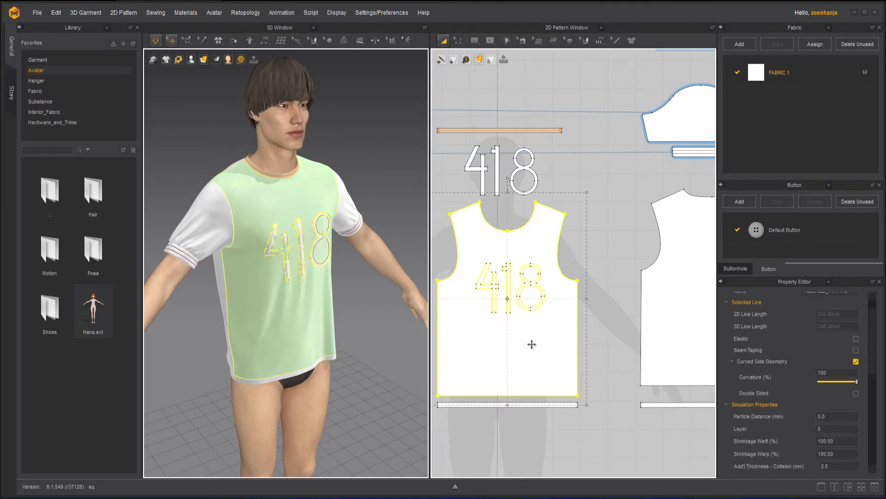
{"action": "right_click", "coordinate": [531, 344]}
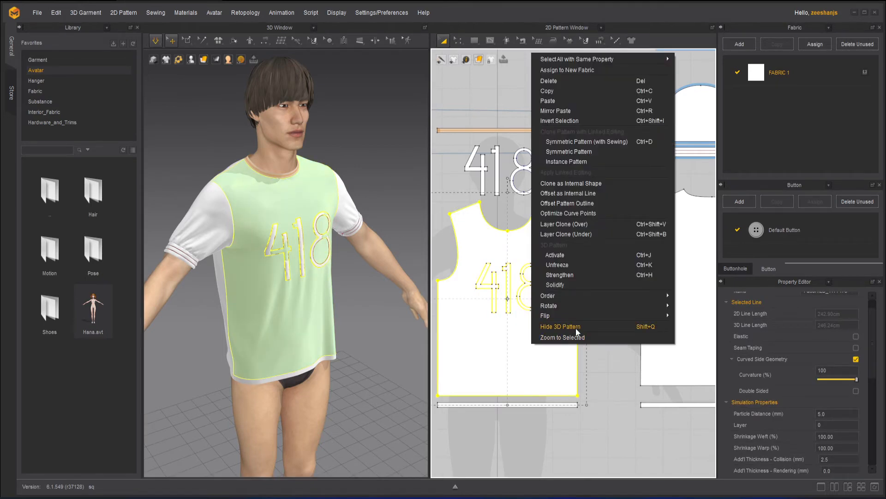
{"action": "left_click", "coordinate": [573, 265]}
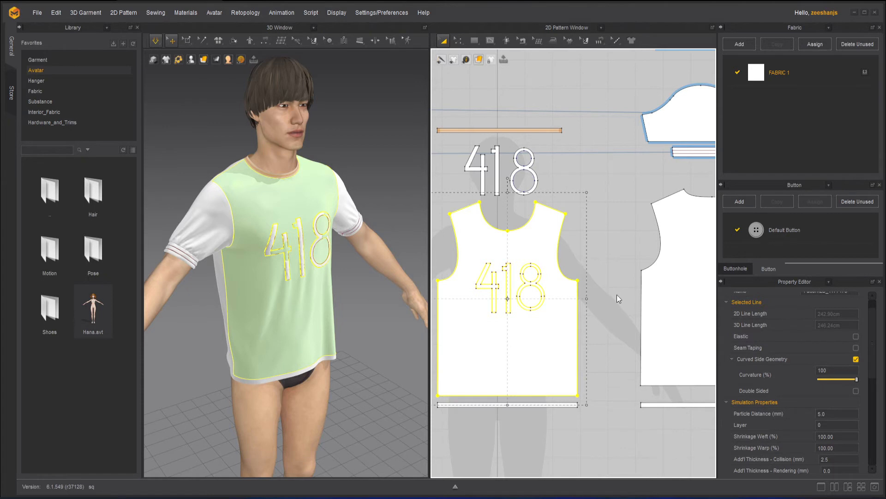
{"action": "left_click", "coordinate": [402, 178]}
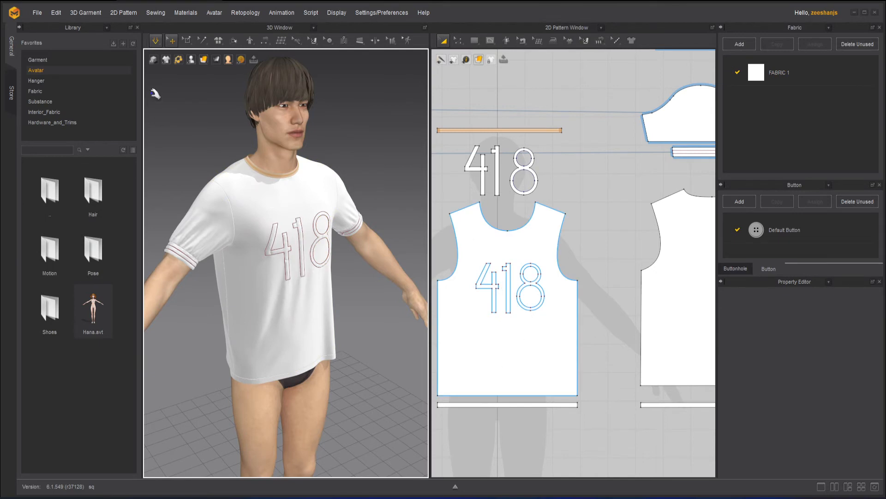
Step: Pull at the unfrozen front panel in the simulation, and stop the simulation
{"action": "left_click", "coordinate": [265, 316]}
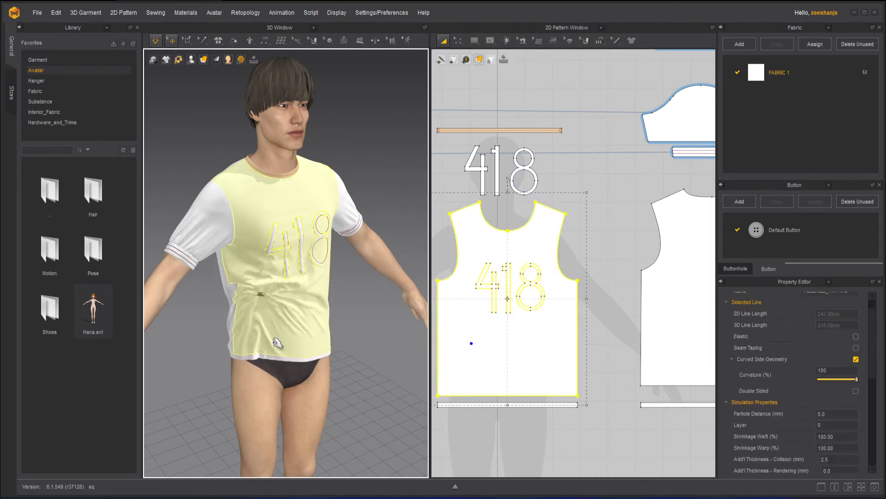
{"action": "left_click", "coordinate": [159, 42]}
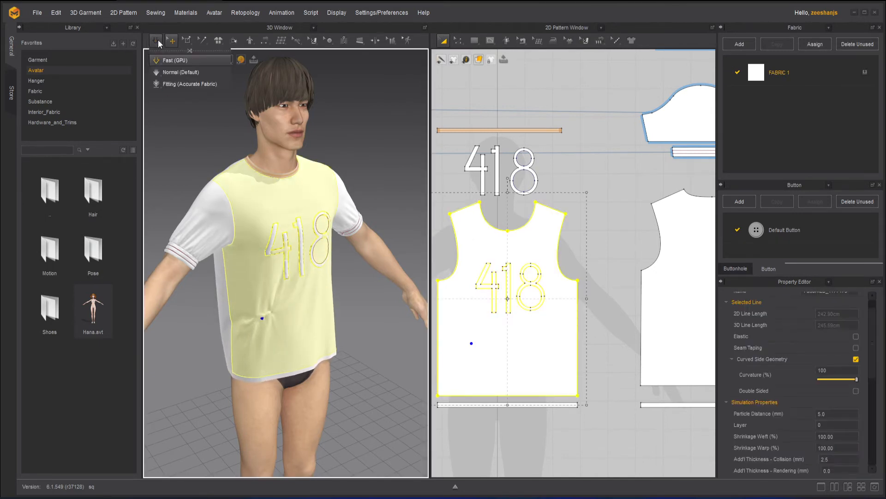
{"action": "left_click", "coordinate": [174, 60]}
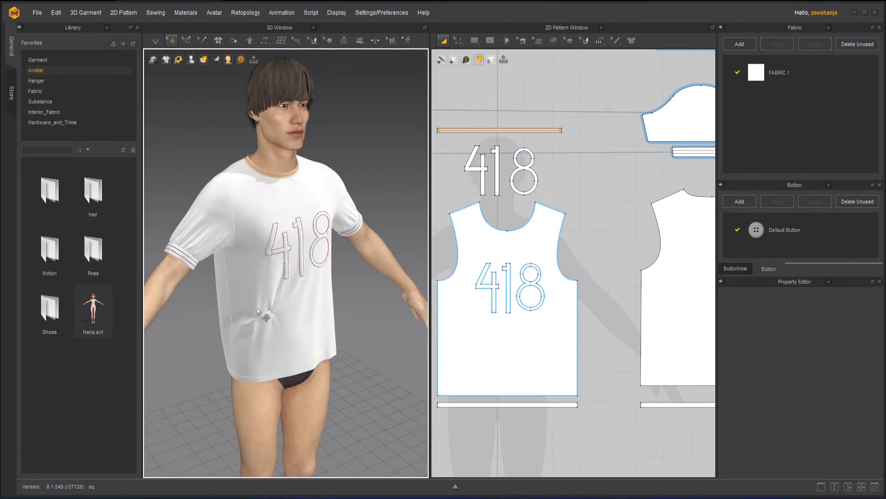
Step: Strengthen the T-shirt's front panel and deselect it
{"action": "left_click", "coordinate": [522, 341]}
{"action": "right_click", "coordinate": [521, 341]}
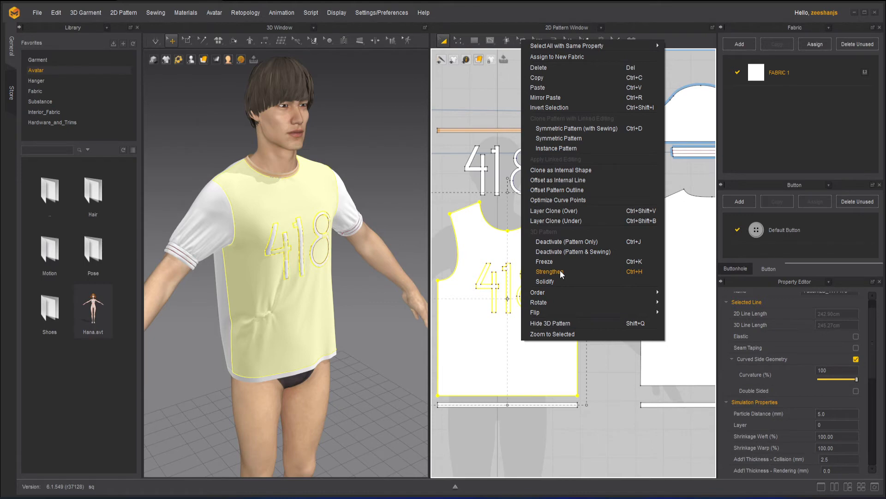
{"action": "left_click", "coordinate": [560, 272]}
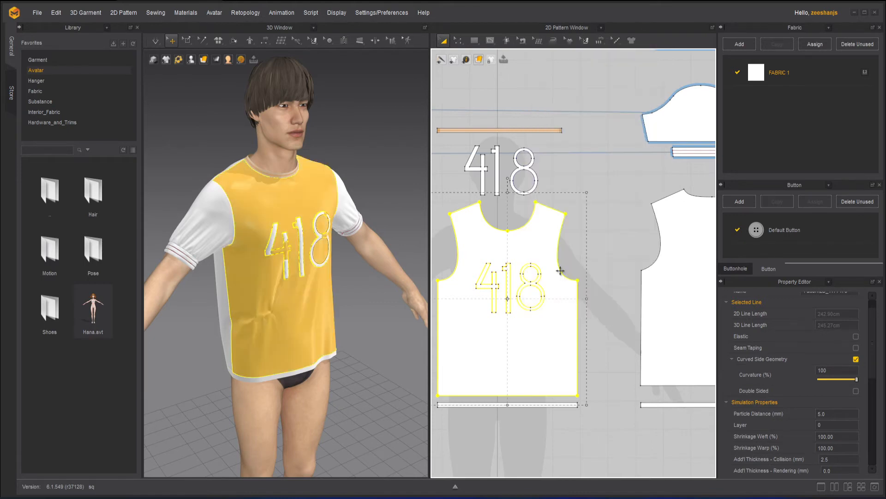
{"action": "left_click", "coordinate": [621, 399]}
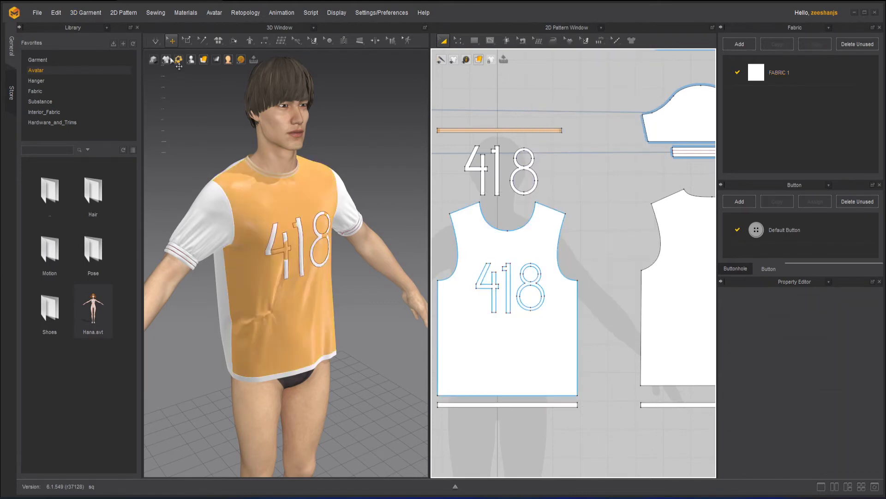
Step: Run the simulation with the front panel strengthened, pull at its lower part, stop the simulation and view the shirt from the front
{"action": "key", "text": "space"}
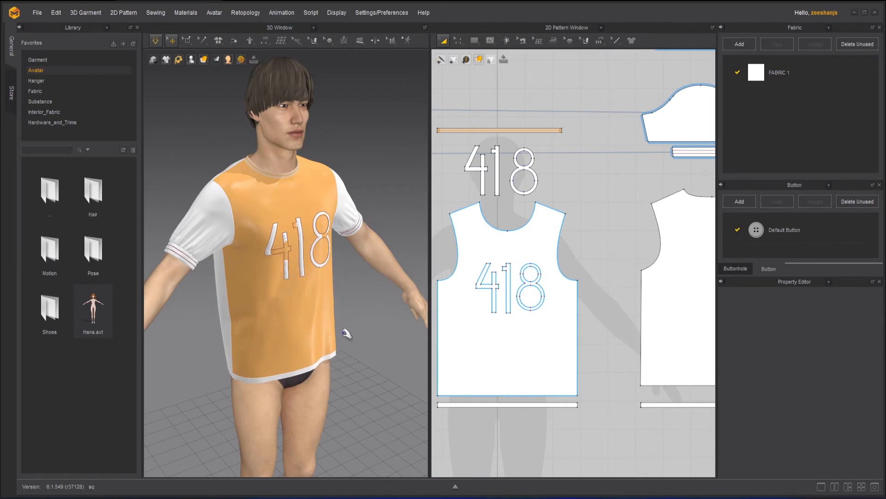
{"action": "left_click_drag", "start_coordinate": [314, 323], "coordinate": [402, 356]}
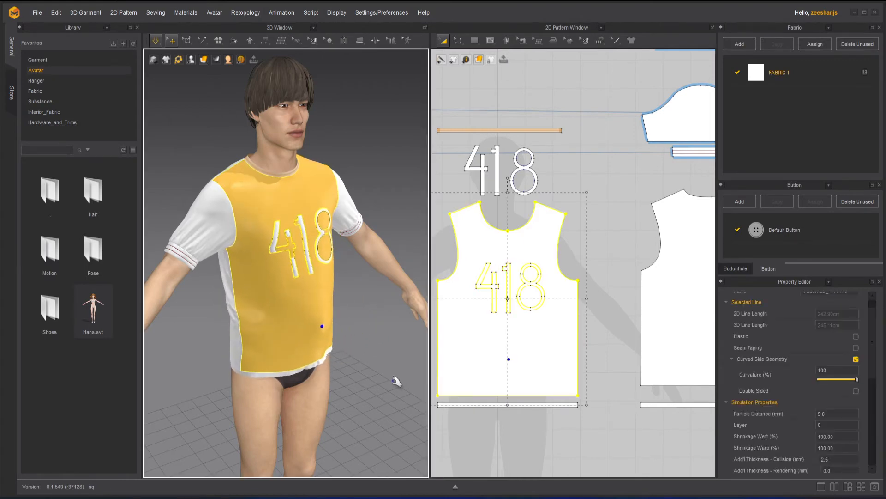
{"action": "left_click", "coordinate": [386, 331]}
{"action": "key", "text": "space"}
{"action": "key", "text": "2"}
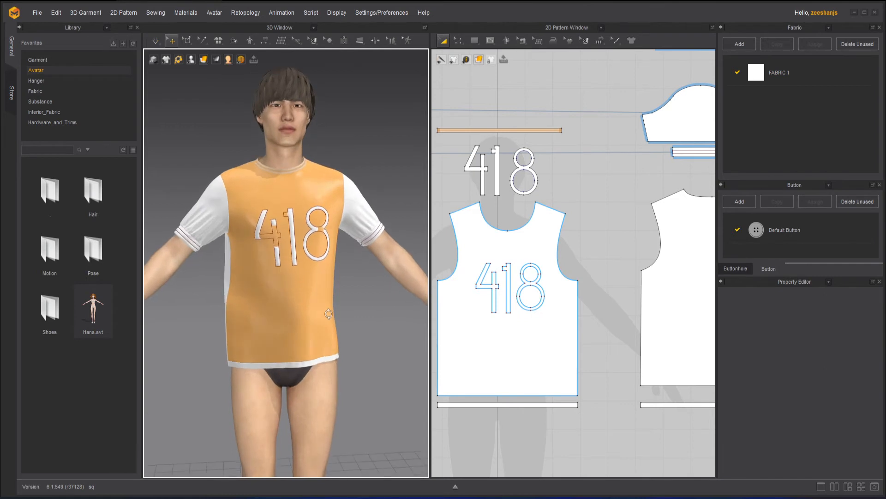
Step: Restart the simulation, pull at the side of the strengthened front panel and check the shirt from the side and three-quarter views
{"action": "key", "text": "space"}
{"action": "left_click", "coordinate": [229, 312]}
{"action": "left_click", "coordinate": [367, 314]}
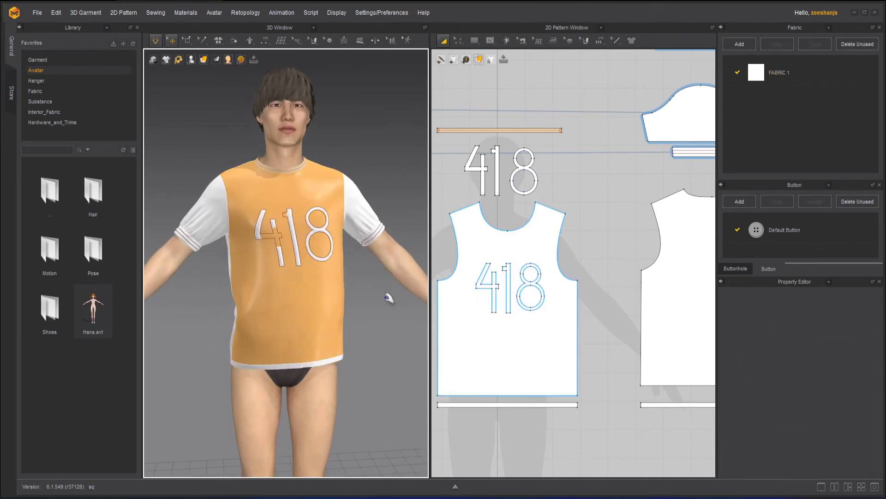
{"action": "key", "text": "6"}
{"action": "key", "text": "space"}
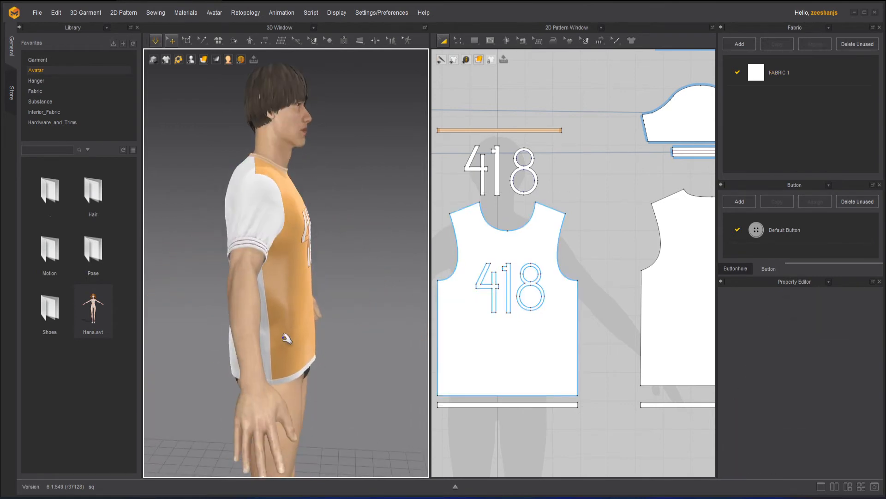
{"action": "right_click_drag", "start_coordinate": [385, 319], "coordinate": [223, 318]}
{"action": "key", "text": "space"}
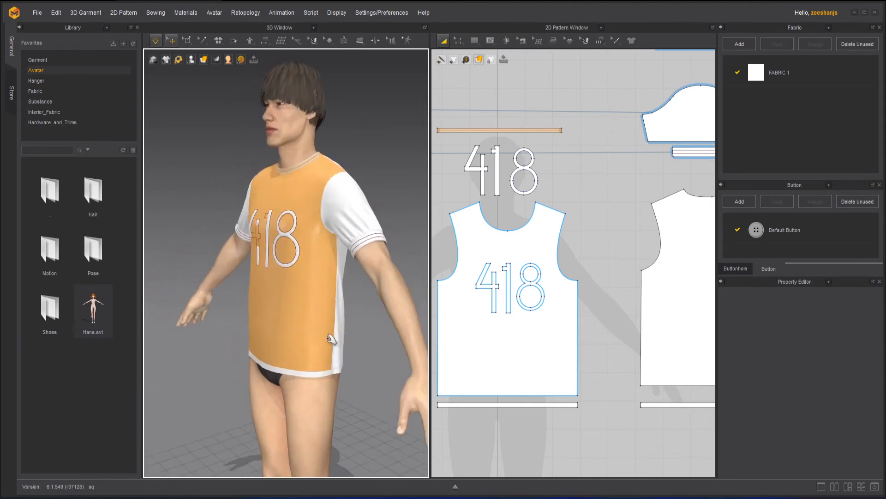
Step: Test the strengthened front panel by pulling at its lower edge and middle from several angles, and stop the simulation
{"action": "left_click", "coordinate": [331, 339]}
{"action": "left_click", "coordinate": [373, 402]}
{"action": "key", "text": "space"}
{"action": "right_click_drag", "start_coordinate": [372, 411], "coordinate": [438, 318]}
{"action": "key", "text": "space"}
{"action": "left_click_drag", "start_coordinate": [259, 355], "coordinate": [354, 356]}
{"action": "left_click", "coordinate": [376, 373]}
{"action": "left_click_drag", "start_coordinate": [278, 338], "coordinate": [320, 330]}
{"action": "left_click", "coordinate": [357, 353]}
{"action": "key", "text": "space"}
{"action": "right_click_drag", "start_coordinate": [387, 368], "coordinate": [348, 370]}
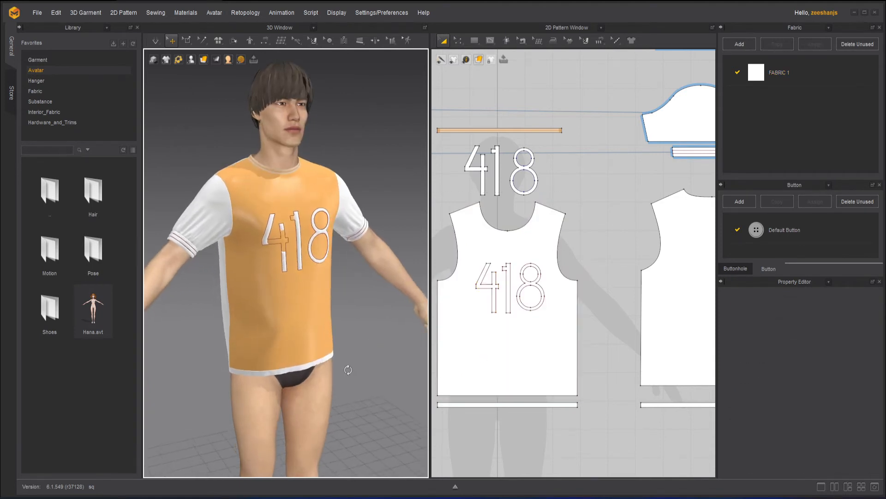
Step: Unstrengthen the front panel while the simulation runs and deselect it
{"action": "left_click", "coordinate": [309, 314]}
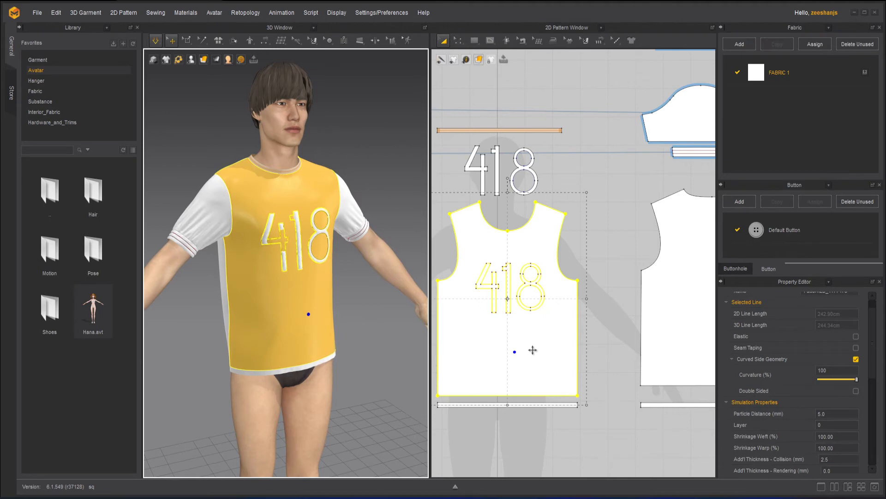
{"action": "right_click", "coordinate": [532, 350]}
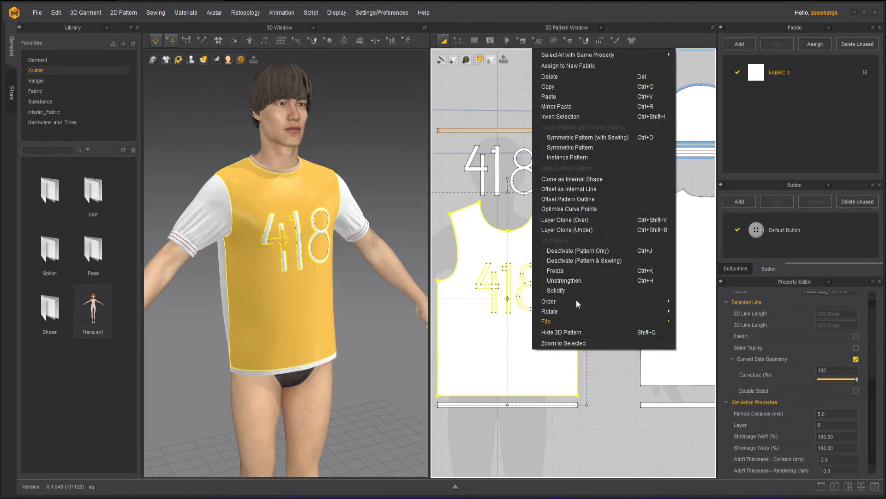
{"action": "left_click", "coordinate": [572, 280]}
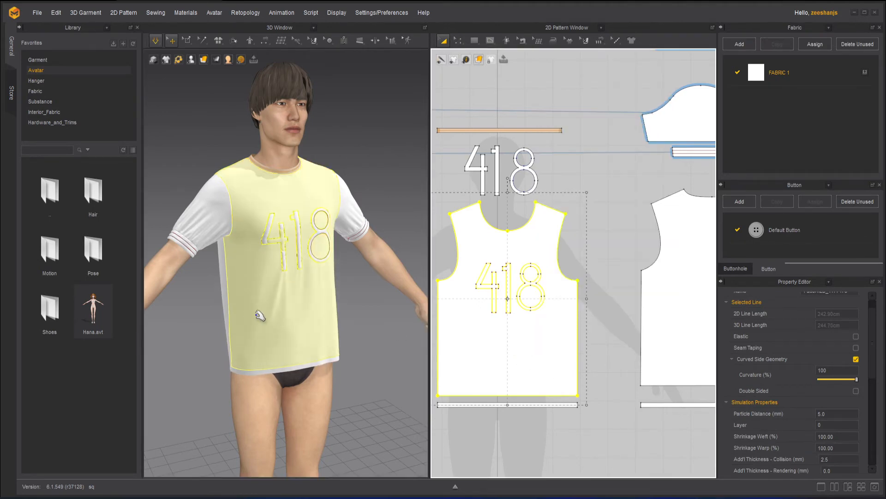
{"action": "left_click", "coordinate": [382, 329]}
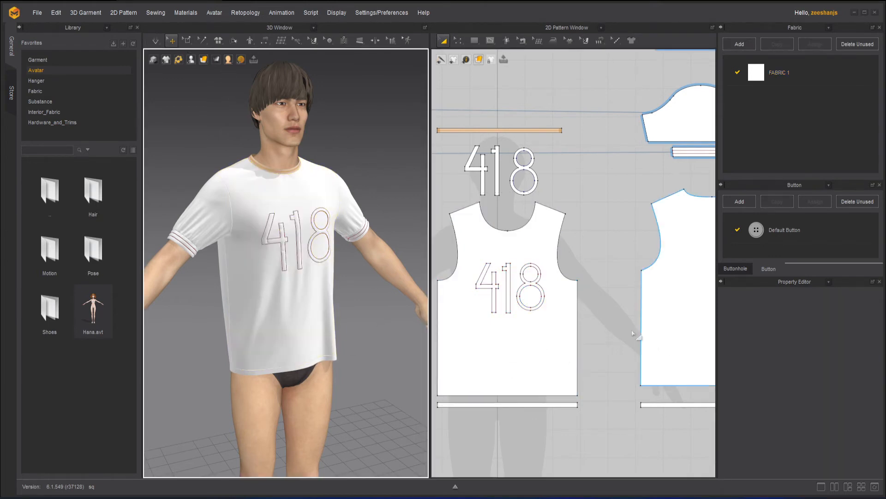
Step: Solidify the front panel and deselect it
{"action": "left_click", "coordinate": [548, 339]}
{"action": "right_click", "coordinate": [548, 340]}
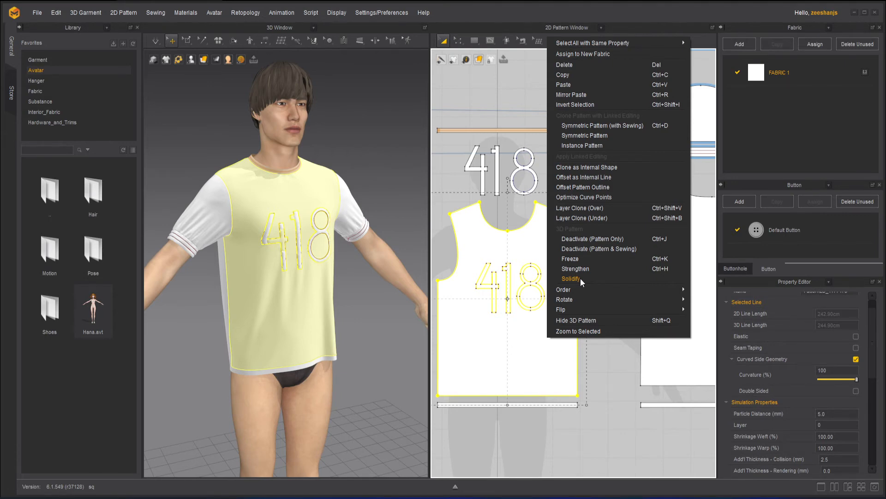
{"action": "left_click", "coordinate": [571, 278]}
{"action": "left_click", "coordinate": [364, 301]}
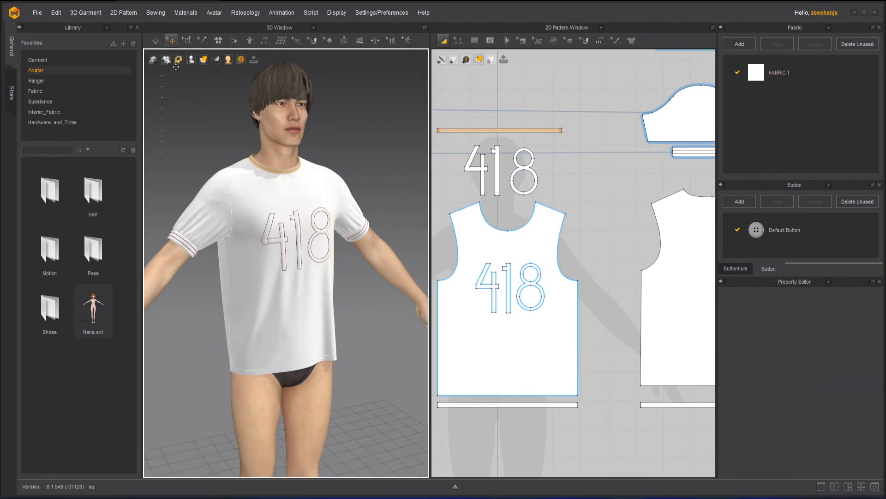
{"action": "left_click", "coordinate": [548, 343]}
{"action": "right_click", "coordinate": [551, 353]}
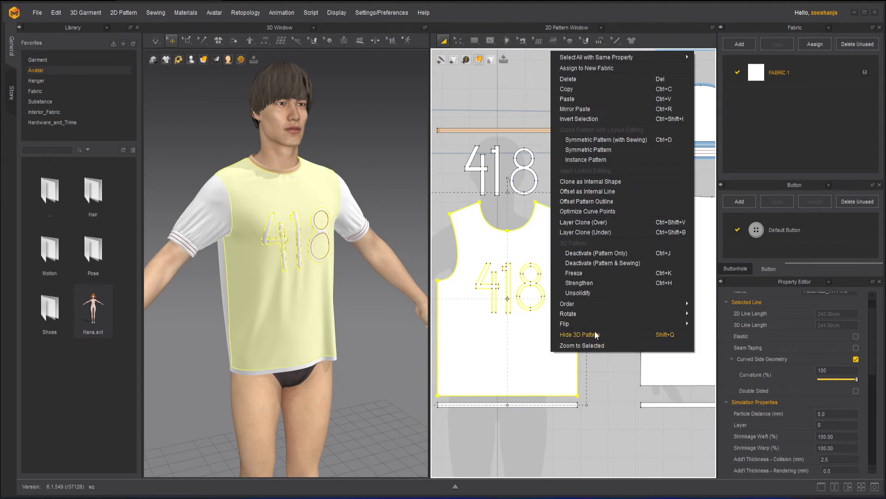
{"action": "left_click", "coordinate": [380, 175]}
{"action": "left_click", "coordinate": [370, 161]}
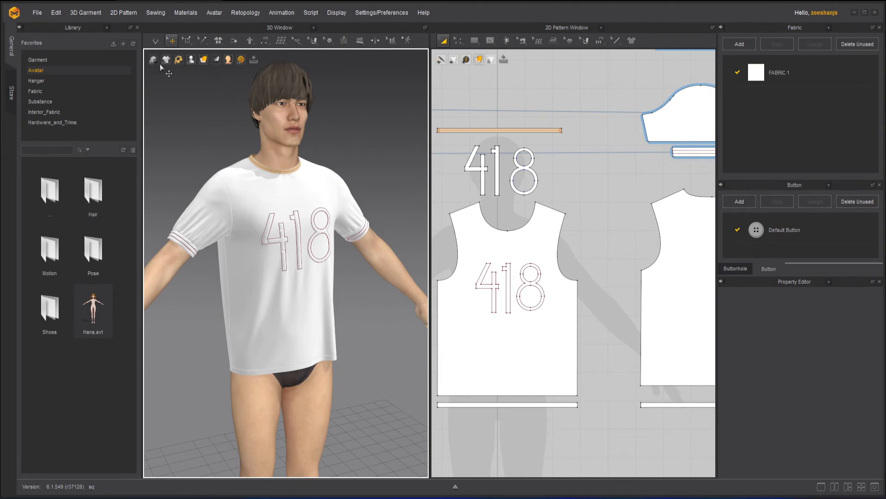
Step: Pull at the solidified front panel's lower part in the running simulation, stop it and turn the view to the shirt's other side
{"action": "left_click", "coordinate": [319, 339]}
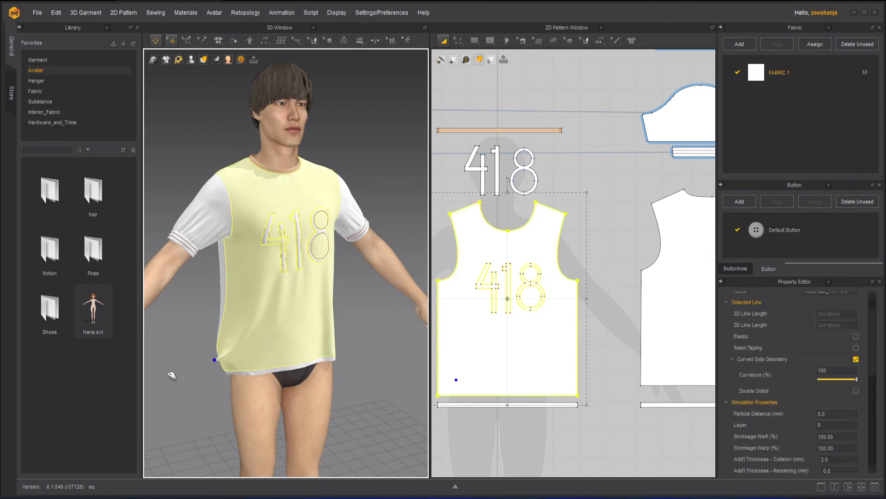
{"action": "left_click", "coordinate": [375, 340]}
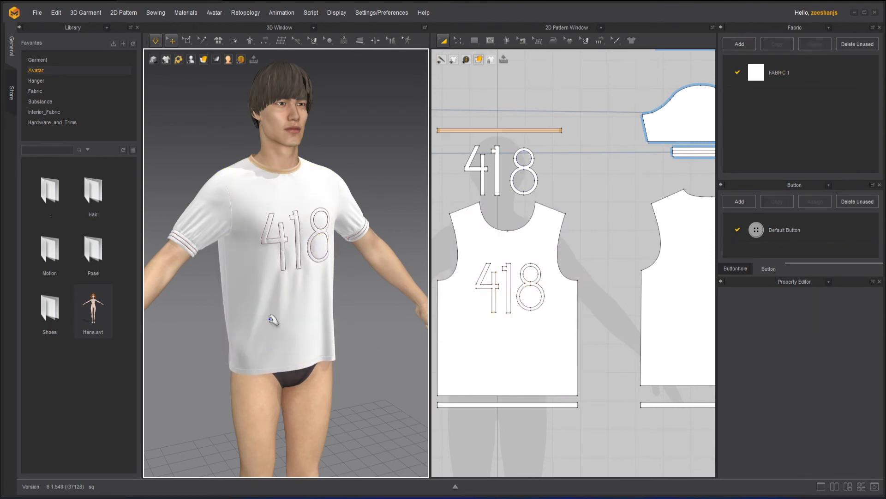
{"action": "right_click_drag", "start_coordinate": [372, 323], "coordinate": [262, 293]}
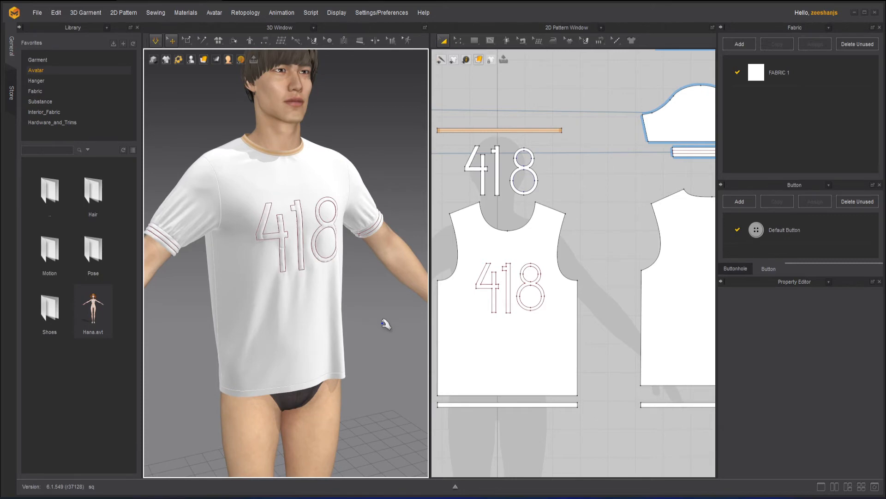
{"action": "scroll", "coordinate": [378, 341], "scroll_direction": "down", "scroll_amount": 1}
{"action": "left_click_drag", "start_coordinate": [296, 335], "coordinate": [406, 383]}
{"action": "left_click", "coordinate": [386, 344]}
{"action": "key", "text": "space"}
{"action": "right_click_drag", "start_coordinate": [395, 338], "coordinate": [338, 351]}
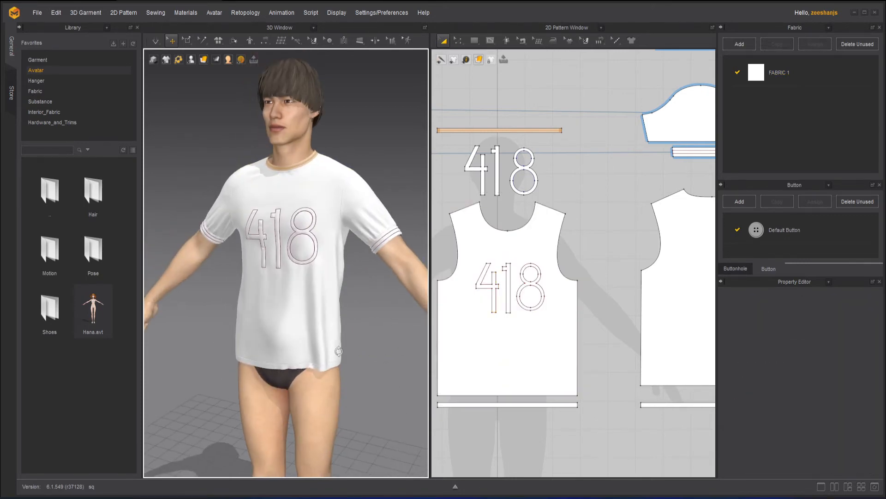
Step: Restart the simulation, pull at the solidified front panel's lower corner and check the drape from both sides
{"action": "key", "text": "space"}
{"action": "left_click_drag", "start_coordinate": [331, 351], "coordinate": [397, 368]}
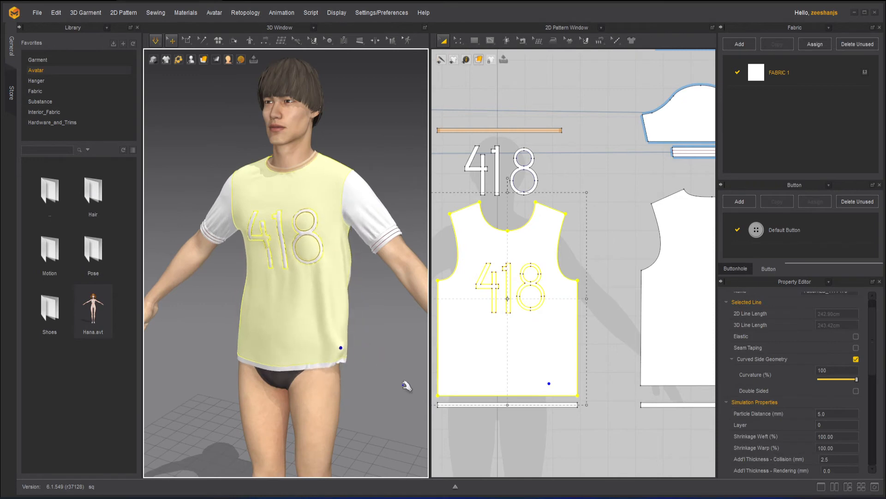
{"action": "left_click", "coordinate": [380, 332]}
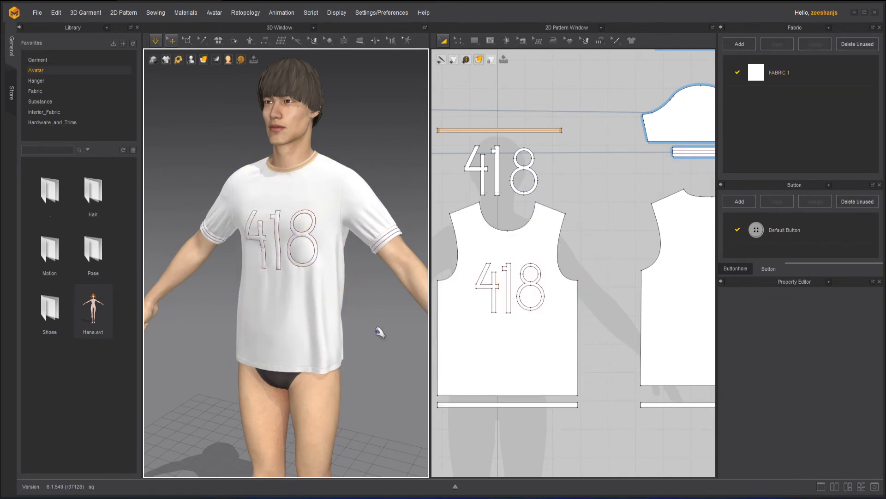
{"action": "right_click_drag", "start_coordinate": [380, 333], "coordinate": [334, 333]}
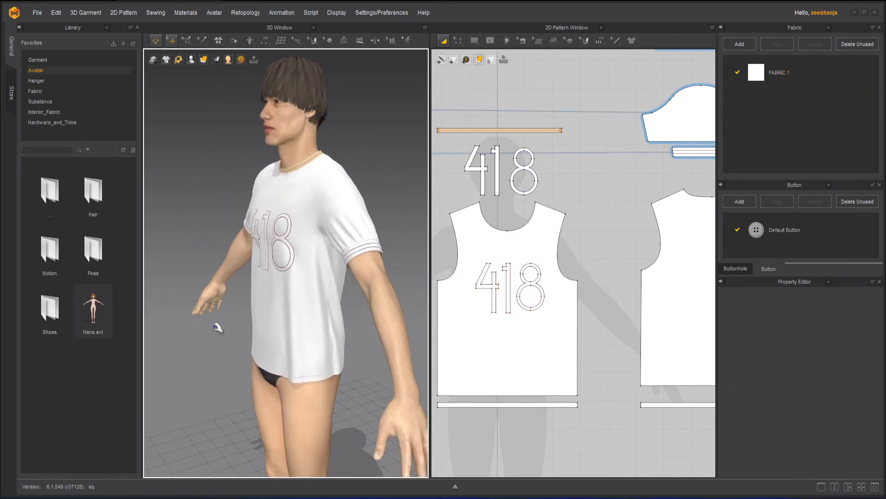
{"action": "right_click_drag", "start_coordinate": [218, 328], "coordinate": [387, 330]}
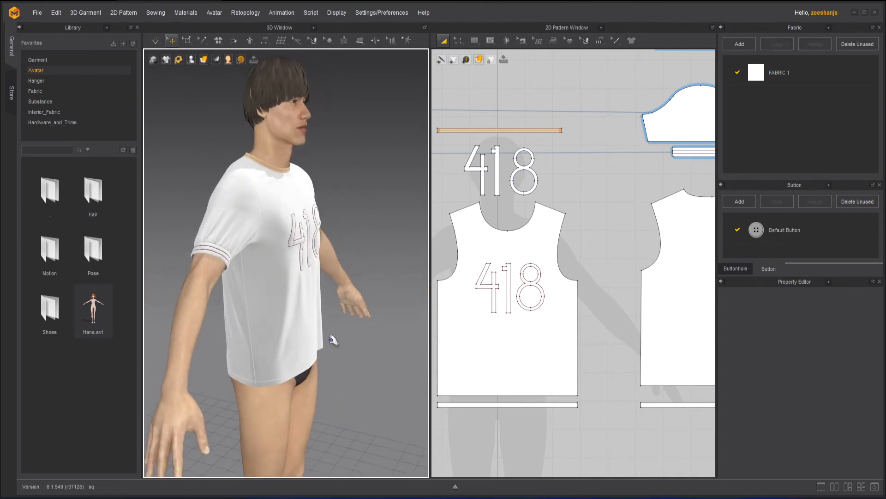
Step: Pull repeatedly at the solidified front panel in the side view, toggling the simulation
{"action": "left_click", "coordinate": [316, 338]}
{"action": "left_click", "coordinate": [362, 340]}
{"action": "left_click", "coordinate": [317, 336]}
{"action": "left_click", "coordinate": [369, 341]}
{"action": "left_click", "coordinate": [293, 320]}
{"action": "key", "text": "space"}
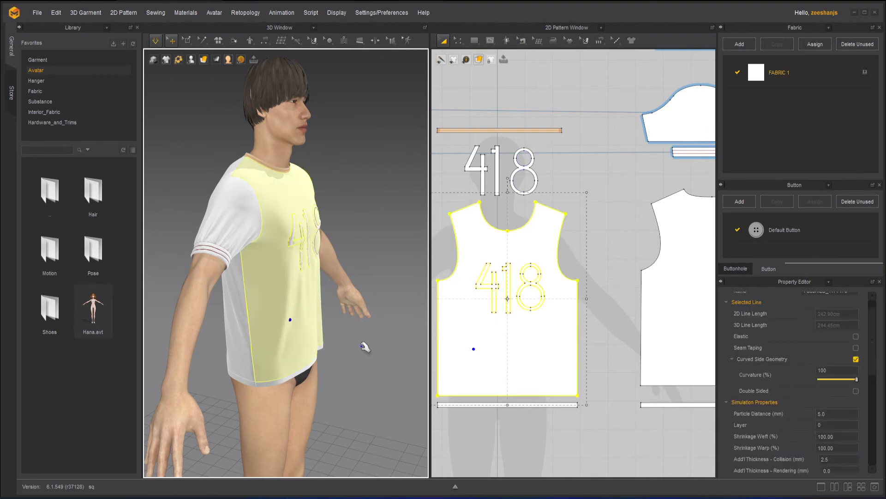
Step: Pull the solidified front panel away from the body in the side and front views during the simulation
{"action": "left_click_drag", "start_coordinate": [306, 338], "coordinate": [394, 361]}
{"action": "right_click_drag", "start_coordinate": [380, 355], "coordinate": [301, 358]}
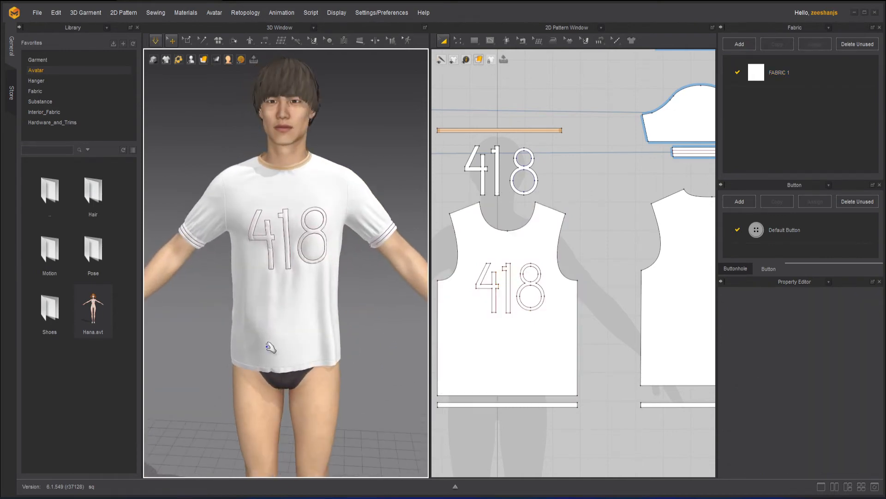
{"action": "left_click_drag", "start_coordinate": [268, 348], "coordinate": [369, 314]}
{"action": "right_click_drag", "start_coordinate": [363, 341], "coordinate": [315, 344]}
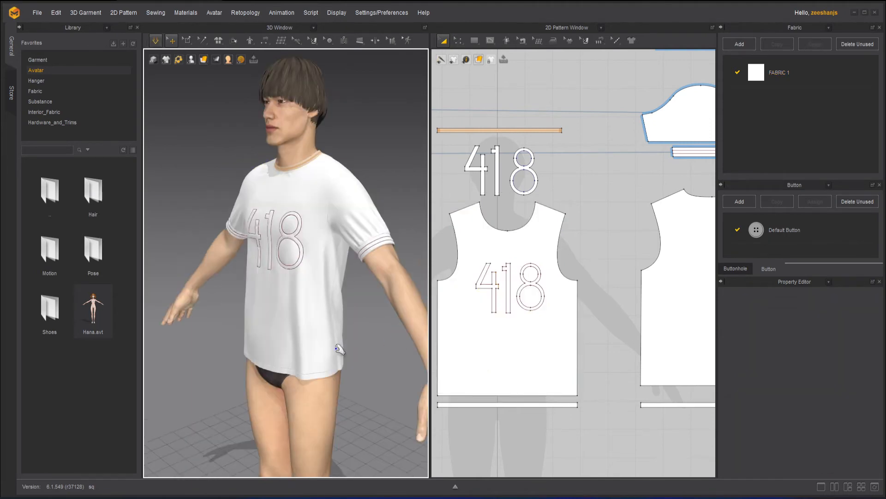
Step: Pull at the lower corner of the solidified front panel in the three-quarter and front views, and deselect the panel
{"action": "left_click_drag", "start_coordinate": [330, 353], "coordinate": [377, 392]}
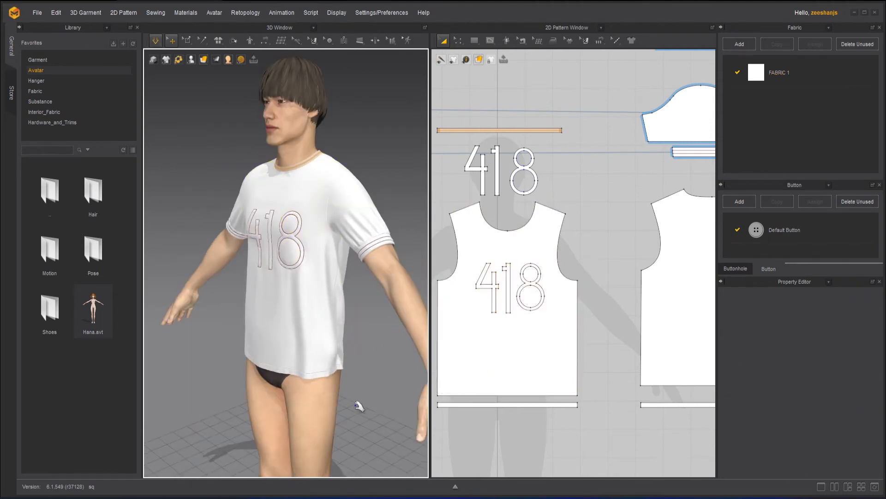
{"action": "right_click_drag", "start_coordinate": [375, 398], "coordinate": [419, 397]}
{"action": "left_click_drag", "start_coordinate": [347, 354], "coordinate": [376, 401]}
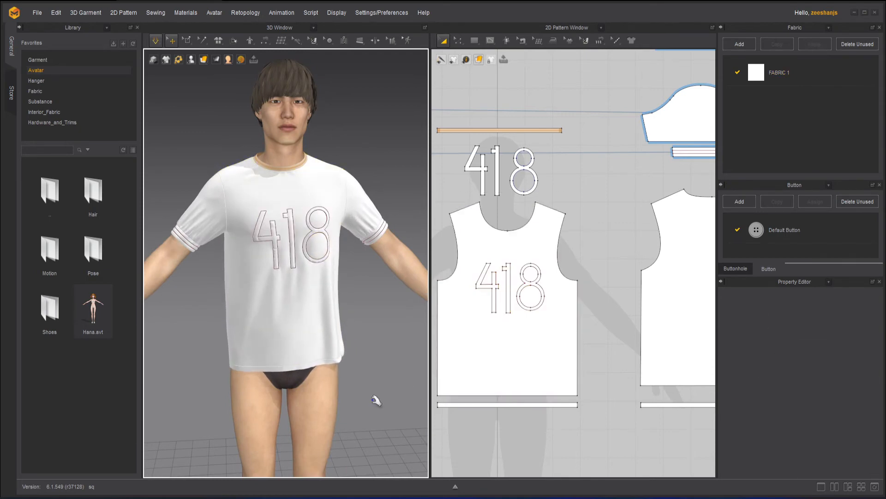
{"action": "left_click", "coordinate": [348, 349]}
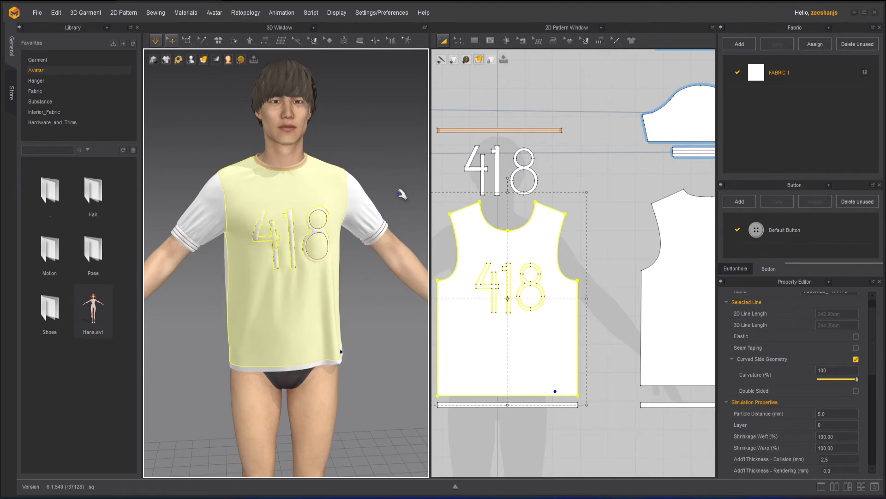
{"action": "left_click", "coordinate": [364, 261]}
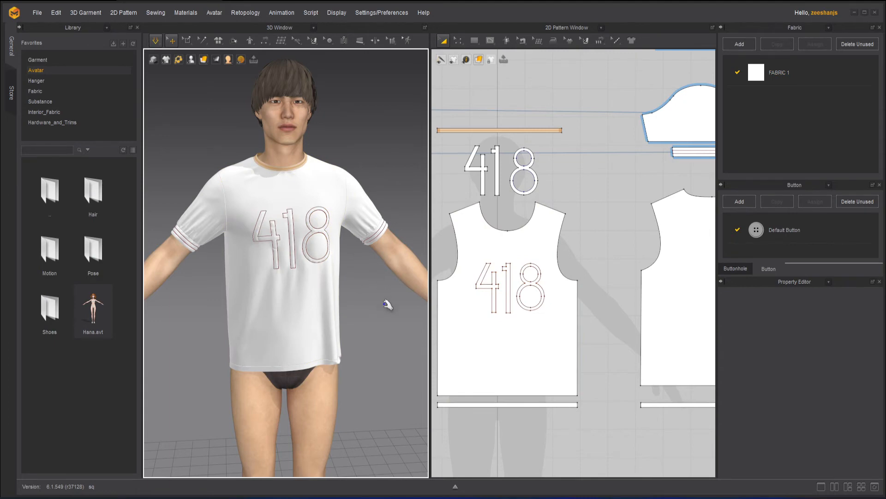
Step: Unsolidify the front body panel with the 418 graphic
{"action": "left_click", "coordinate": [508, 356]}
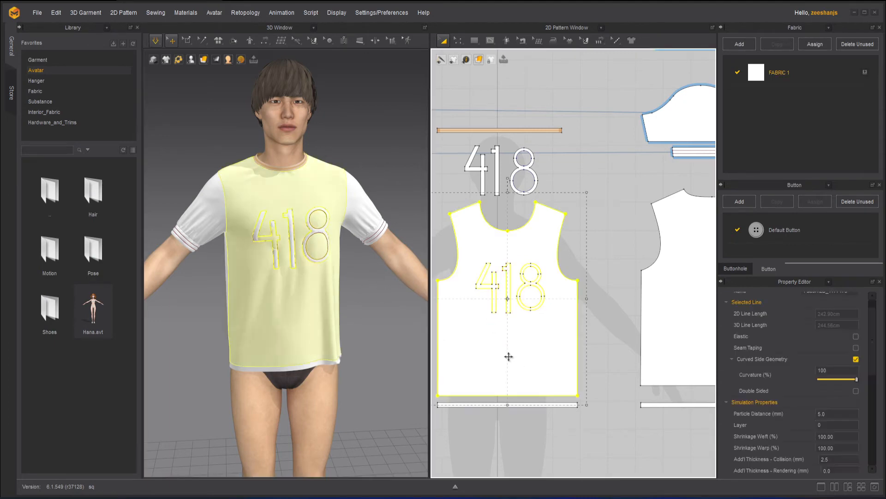
{"action": "right_click", "coordinate": [537, 354]}
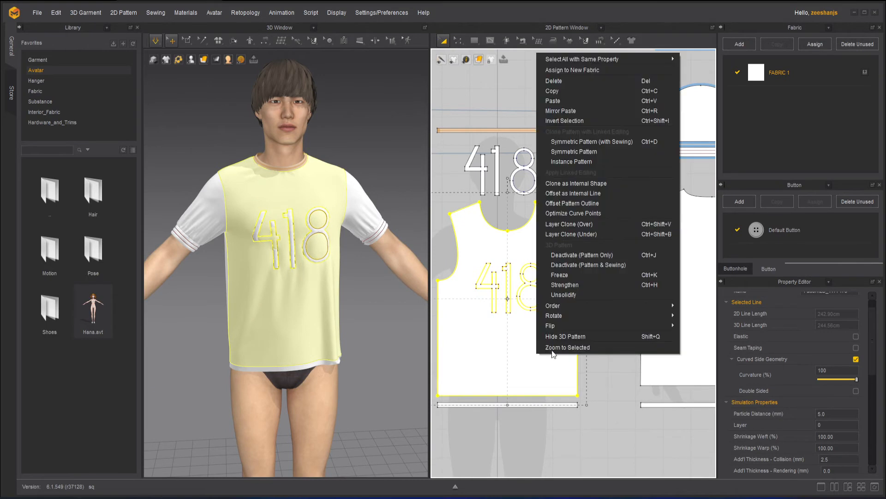
{"action": "left_click", "coordinate": [575, 294]}
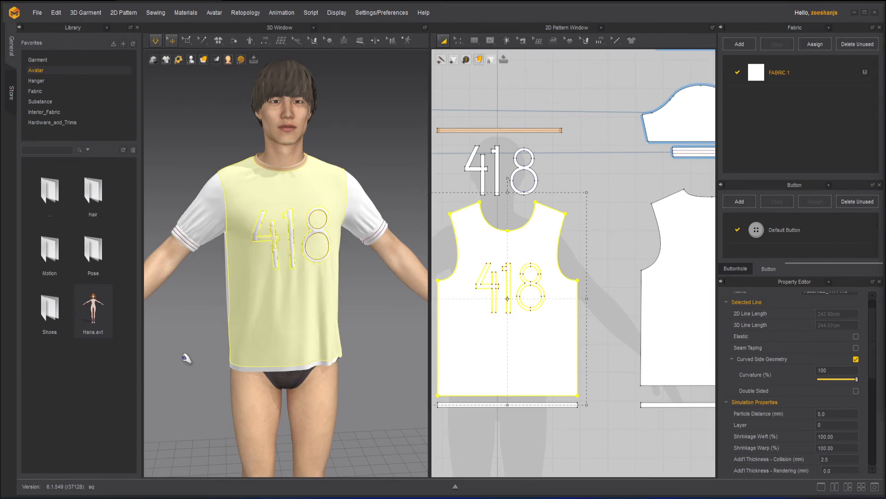
Step: Pull both lower corners of the front panel outward during the simulation and deselect the panel
{"action": "left_click_drag", "start_coordinate": [228, 367], "coordinate": [214, 380]}
{"action": "left_click", "coordinate": [362, 338]}
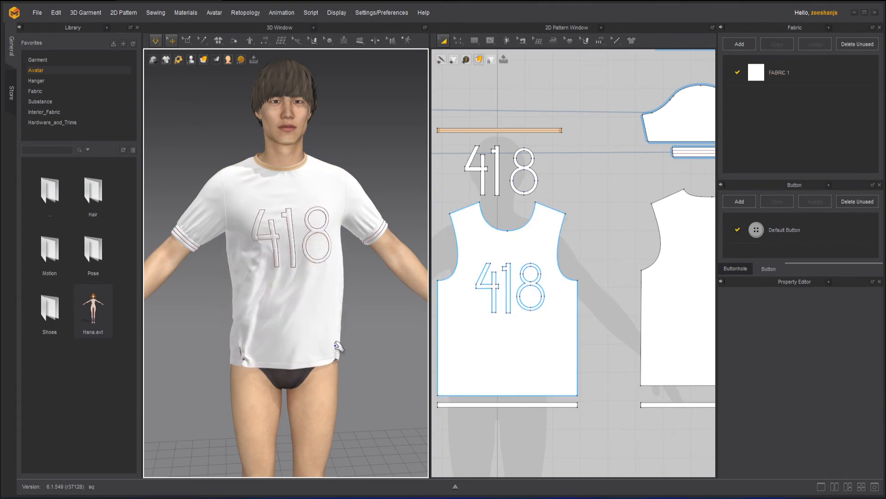
{"action": "left_click_drag", "start_coordinate": [338, 353], "coordinate": [356, 373]}
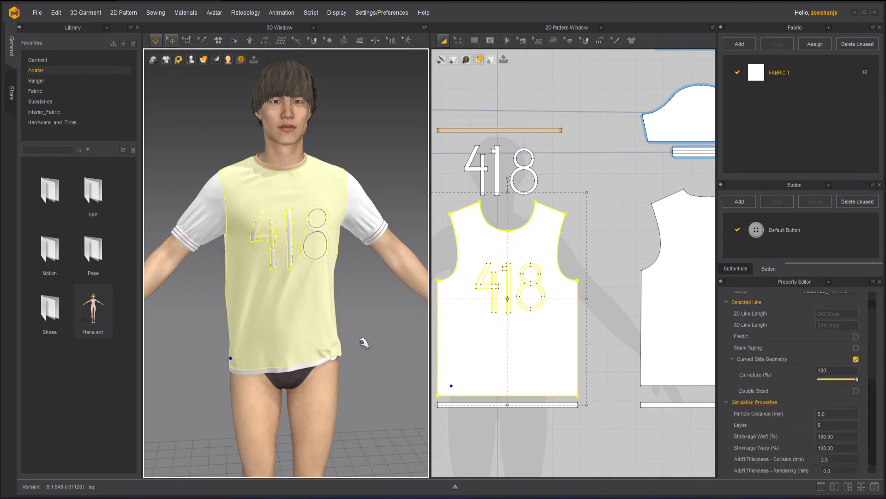
{"action": "left_click", "coordinate": [362, 340]}
Step: Move the sleeve pattern down so that it overlaps the upper part of the back panel
{"action": "scroll", "coordinate": [544, 352], "scroll_direction": "down", "scroll_amount": 3}
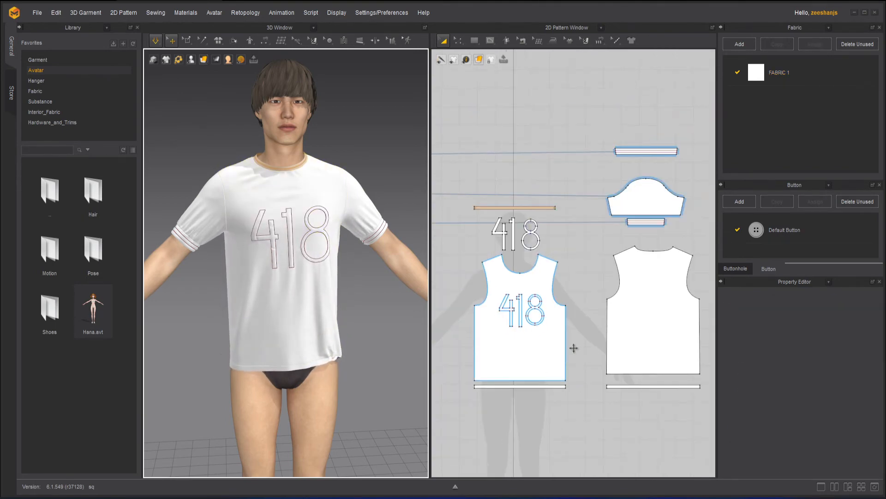
{"action": "left_click", "coordinate": [649, 202]}
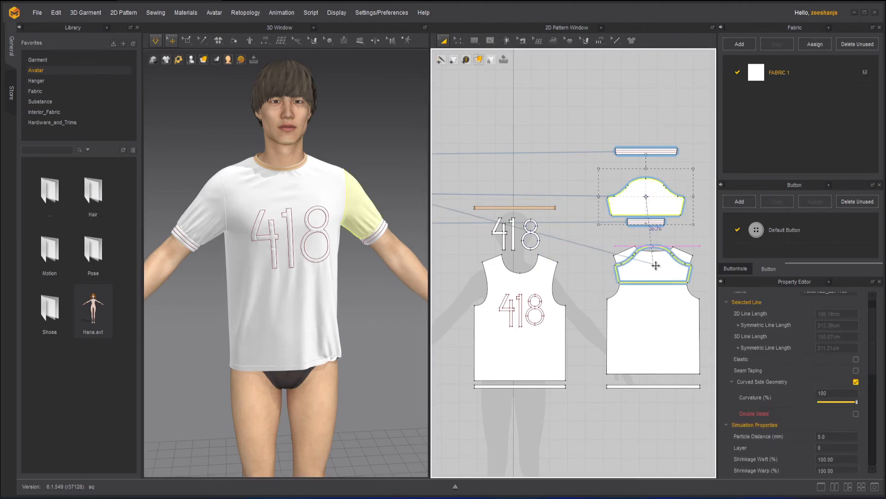
{"action": "left_click_drag", "start_coordinate": [649, 201], "coordinate": [653, 264]}
{"action": "scroll", "coordinate": [687, 213], "scroll_direction": "up", "scroll_amount": 3}
{"action": "middle_click_drag", "start_coordinate": [686, 213], "coordinate": [619, 153]}
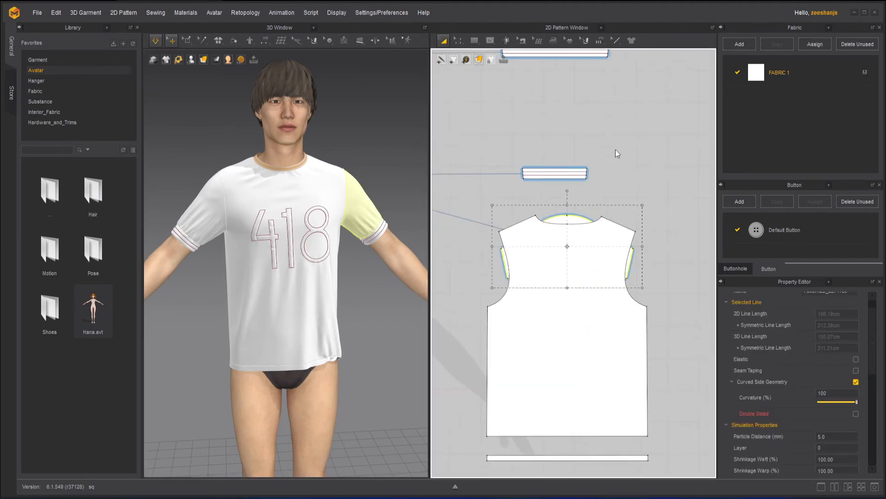
Step: Bring the sleeve pattern to the front of the pattern order, above the back panel
{"action": "right_click", "coordinate": [559, 220]}
{"action": "mouse_move", "coordinate": [621, 454]}
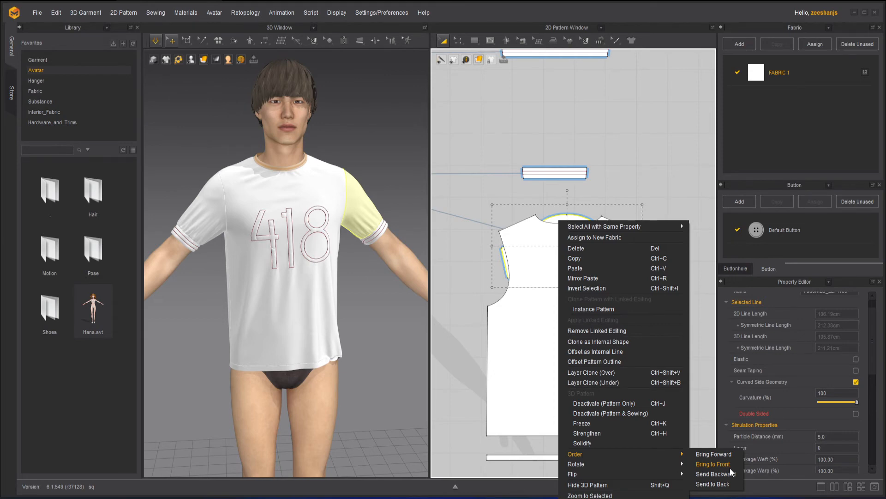
{"action": "left_click", "coordinate": [730, 466]}
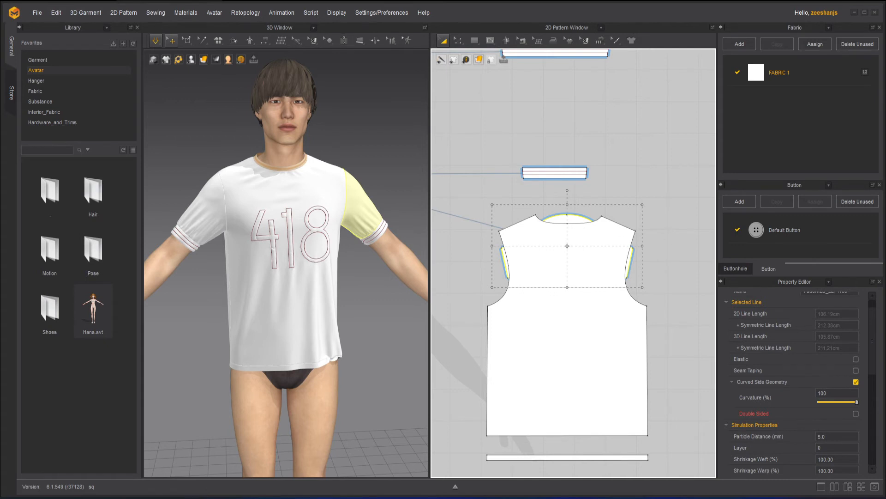
Step: Move the sleeve pattern back up between the two narrow bands above the back panel and deselect it
{"action": "scroll", "coordinate": [580, 224], "scroll_direction": "down", "scroll_amount": 2}
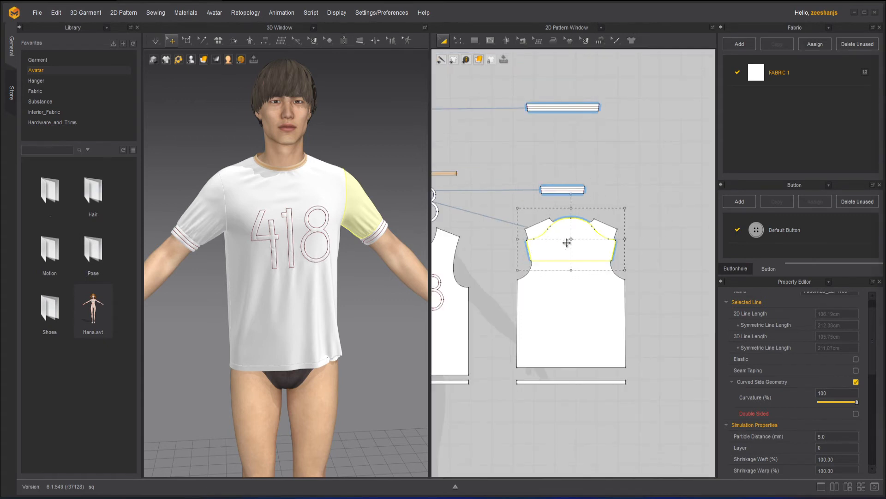
{"action": "left_click_drag", "start_coordinate": [588, 239], "coordinate": [580, 157]}
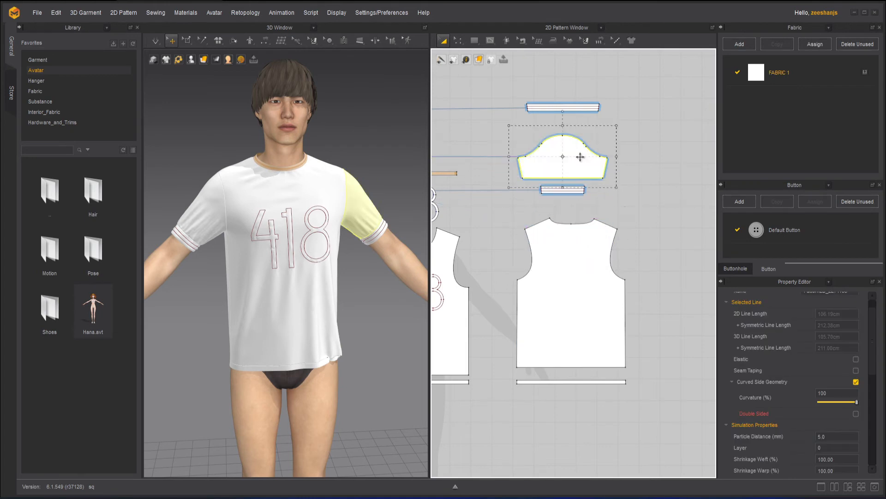
{"action": "left_click", "coordinate": [624, 220]}
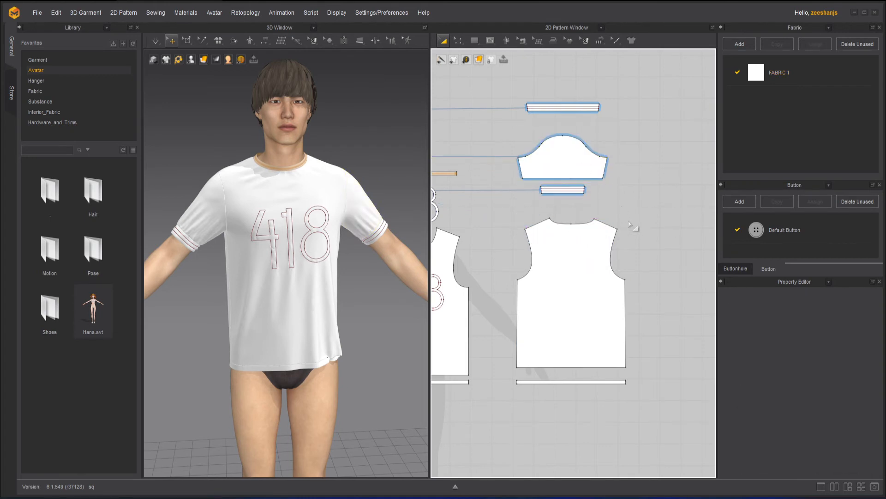
Step: Rotate the back panel freehand about its centre, and undo the rotation
{"action": "left_click", "coordinate": [564, 245]}
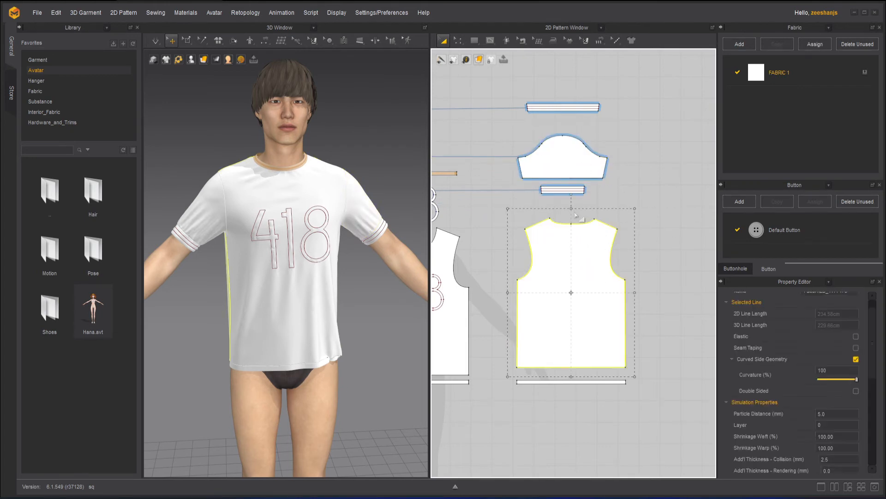
{"action": "left_click_drag", "start_coordinate": [576, 214], "coordinate": [684, 235]}
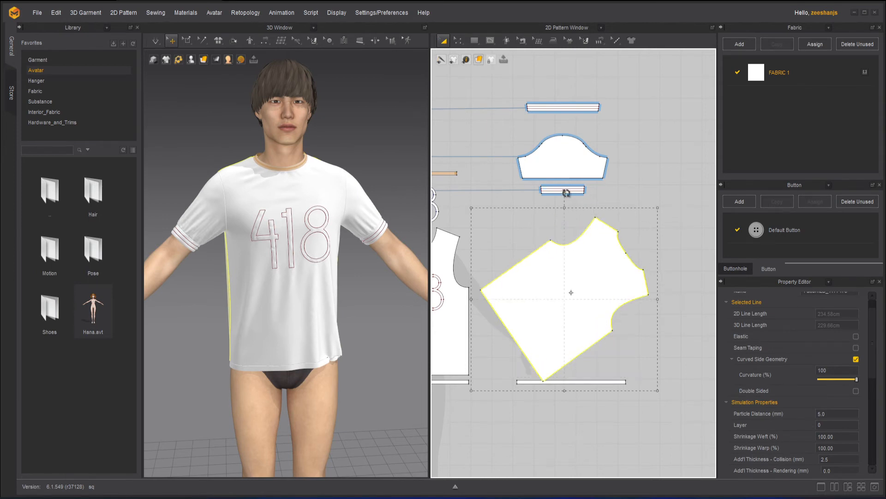
{"action": "key", "text": "ctrl+z"}
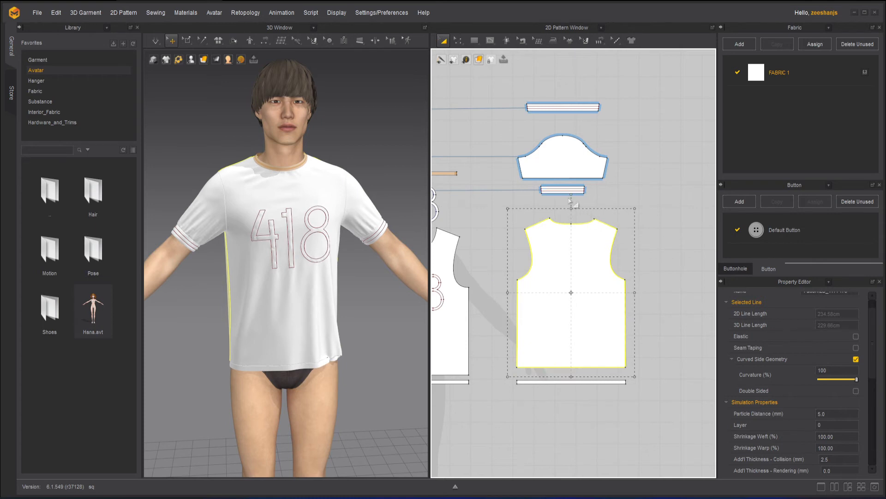
Step: Open the rotation options for the back panel
{"action": "right_click", "coordinate": [588, 245]}
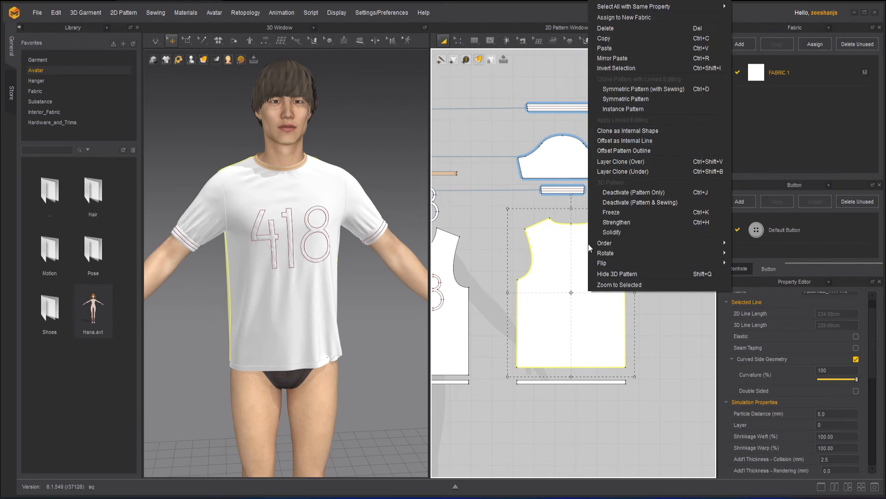
{"action": "mouse_move", "coordinate": [622, 254]}
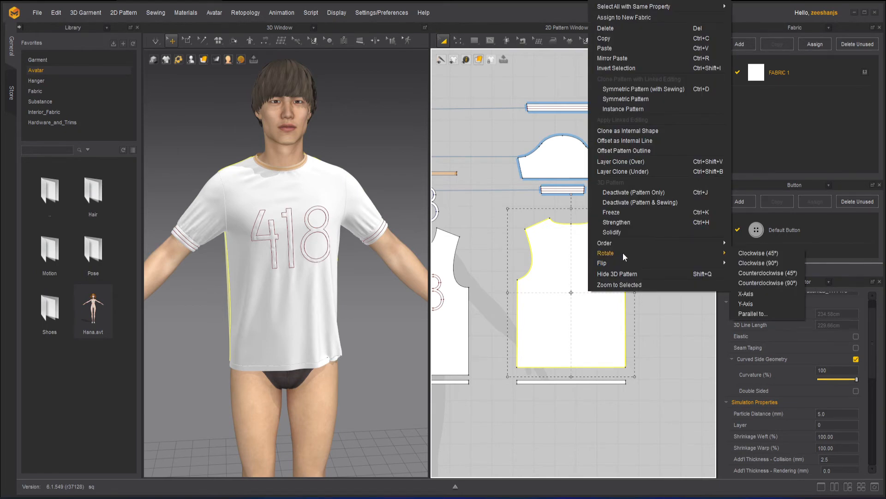
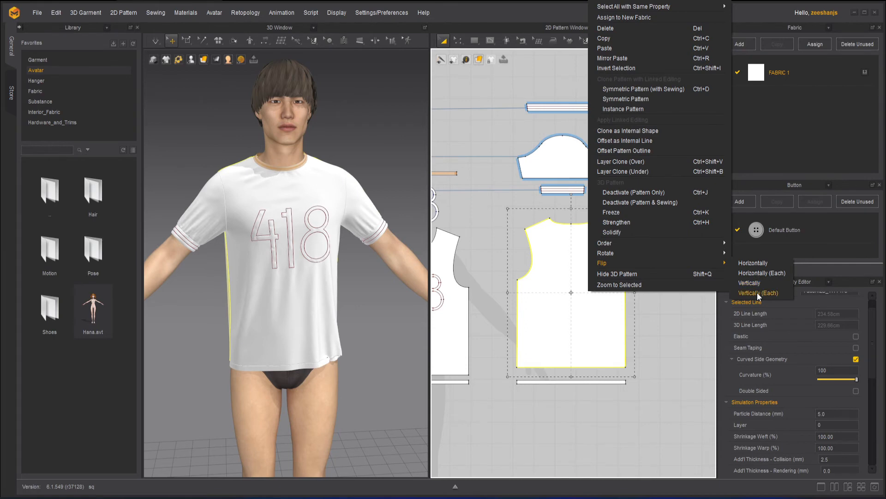
Step: Flip the back panel horizontally, then deselect it
{"action": "left_click", "coordinate": [674, 351]}
{"action": "left_click", "coordinate": [597, 303]}
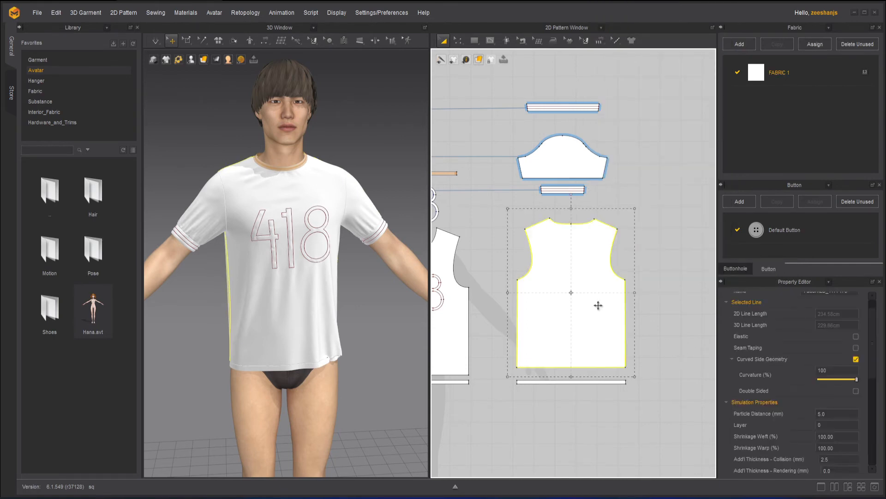
{"action": "right_click", "coordinate": [599, 307]}
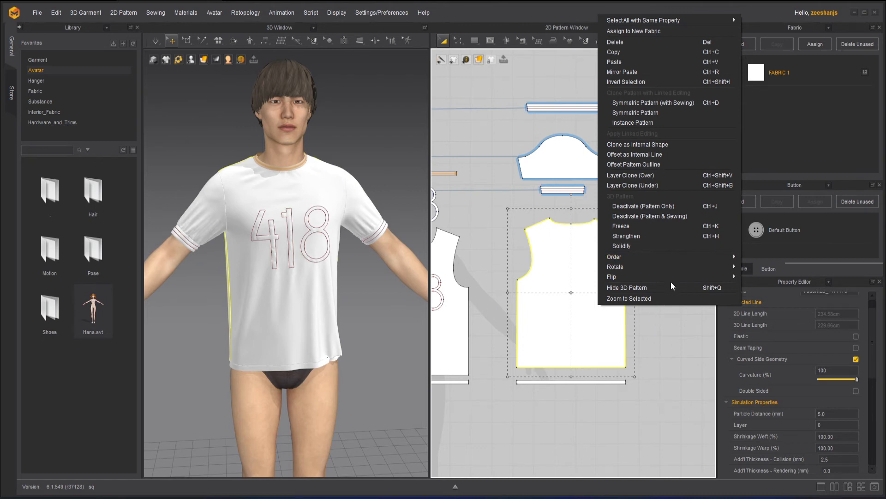
{"action": "mouse_move", "coordinate": [671, 278]}
{"action": "left_click", "coordinate": [773, 276]}
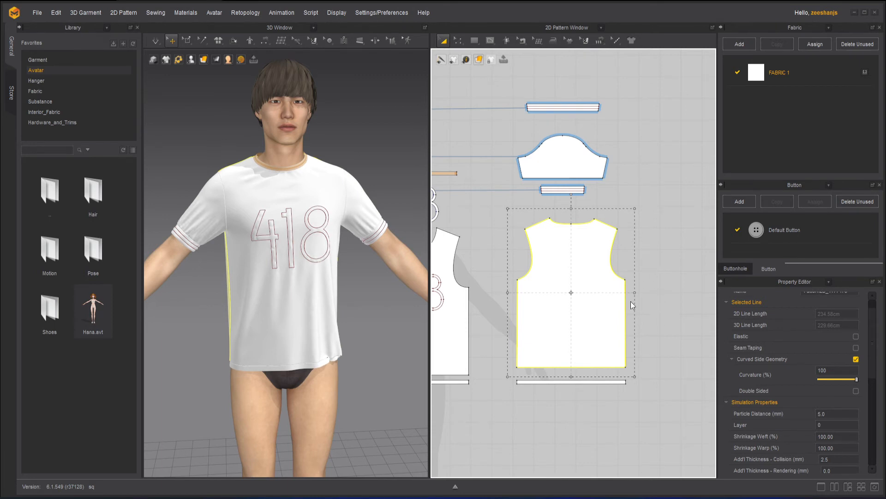
{"action": "scroll", "coordinate": [651, 235], "scroll_direction": "down", "scroll_amount": 5}
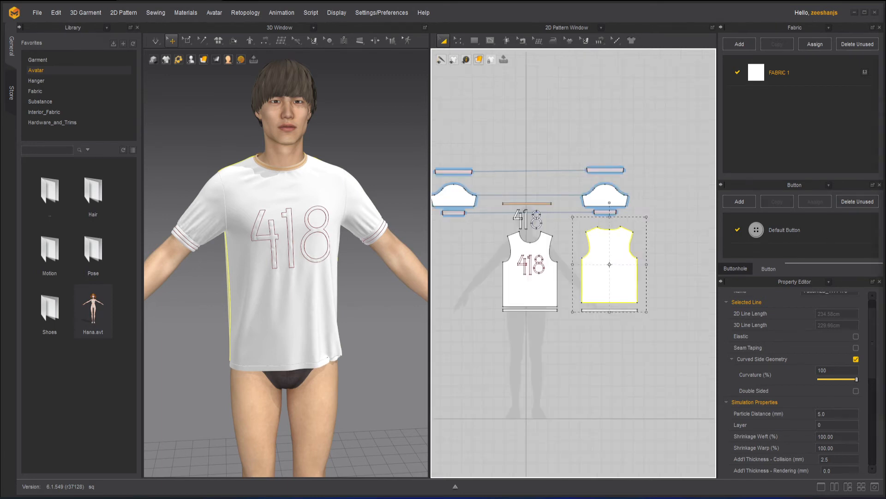
{"action": "left_click", "coordinate": [651, 231]}
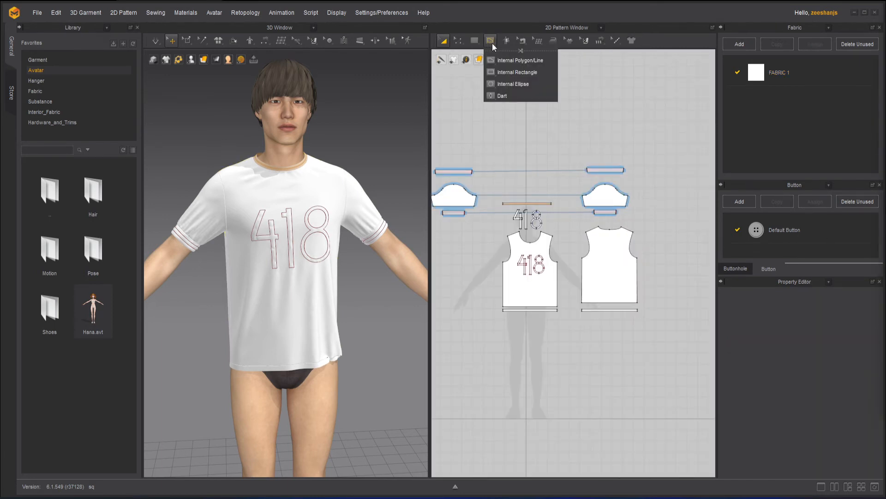
Step: Draw a four-sided polygon pattern above the sleeve, with sides about 18, 47, 46 and 44 cm long
{"action": "left_click", "coordinate": [486, 60]}
{"action": "scroll", "coordinate": [607, 124], "scroll_direction": "up", "scroll_amount": 2}
{"action": "scroll", "coordinate": [609, 126], "scroll_direction": "up", "scroll_amount": 2}
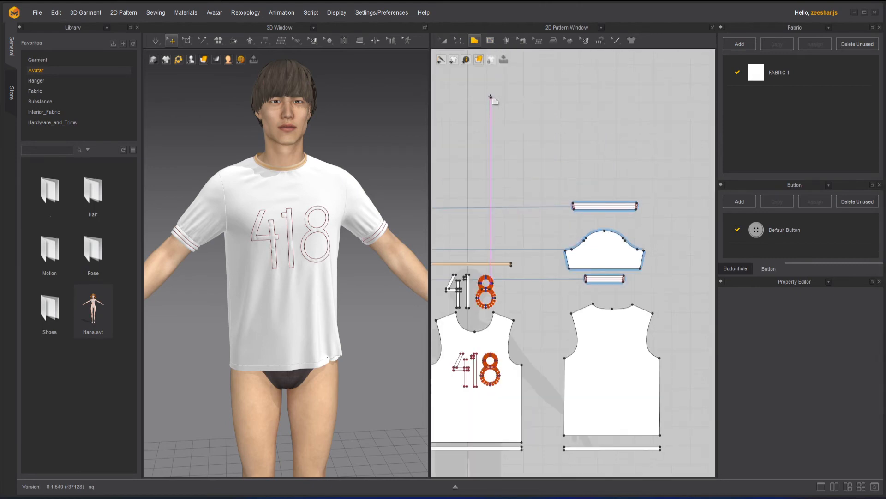
{"action": "left_click", "coordinate": [504, 91]}
{"action": "left_click", "coordinate": [503, 126]}
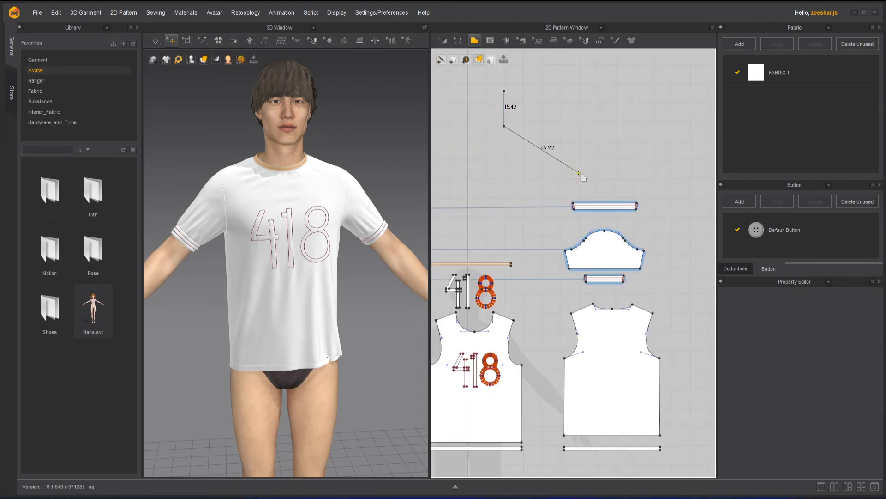
{"action": "left_click", "coordinate": [579, 173]}
{"action": "left_click", "coordinate": [594, 87]}
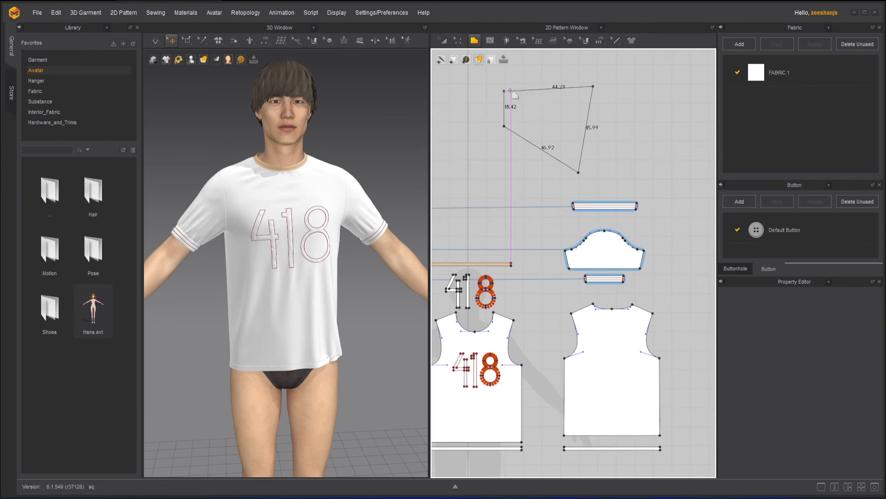
{"action": "left_click", "coordinate": [504, 91]}
{"action": "key", "text": "a"}
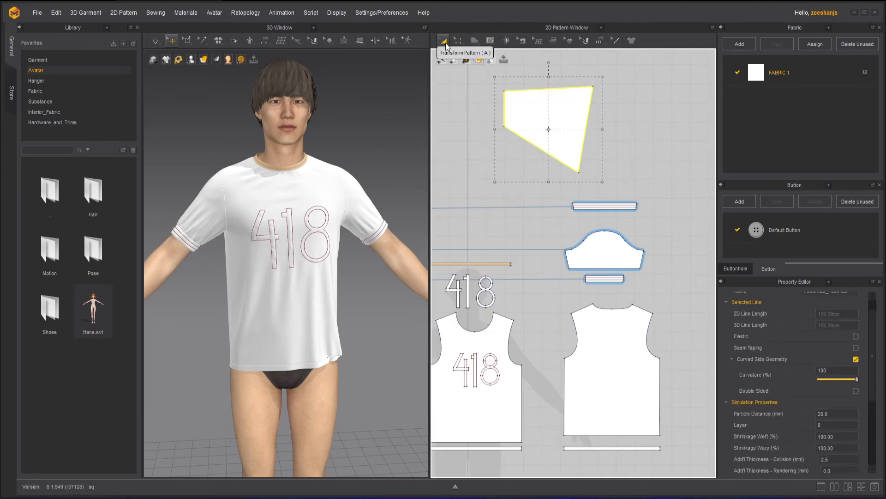
Step: Try flipping the new four-sided pattern with Horizontally, and again with Horizontally (Each)
{"action": "right_click", "coordinate": [537, 112]}
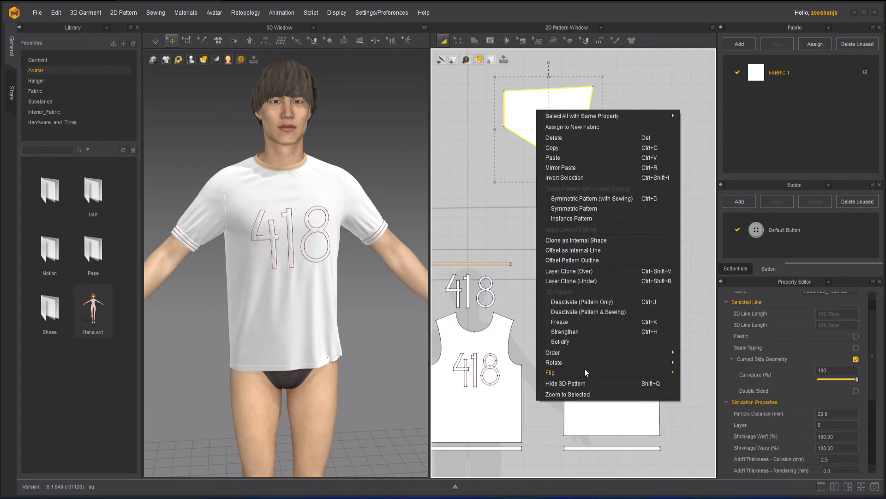
{"action": "mouse_move", "coordinate": [586, 373]}
{"action": "left_click", "coordinate": [708, 372]}
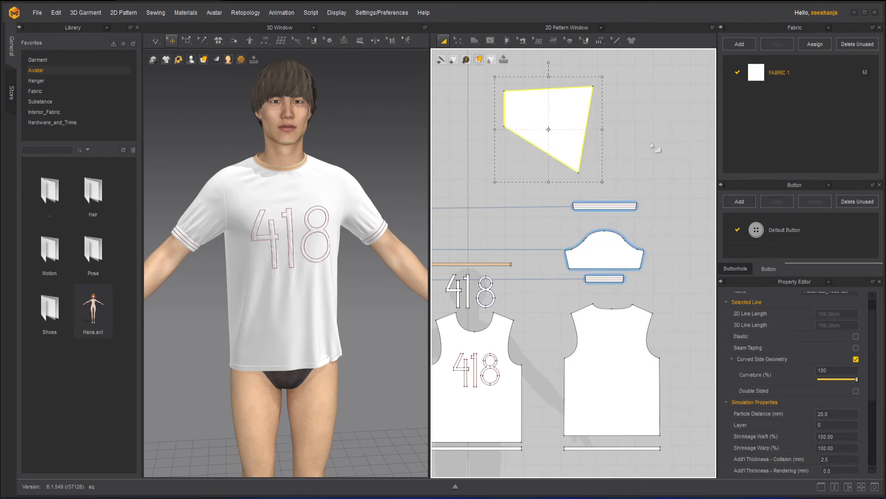
{"action": "right_click", "coordinate": [532, 115]}
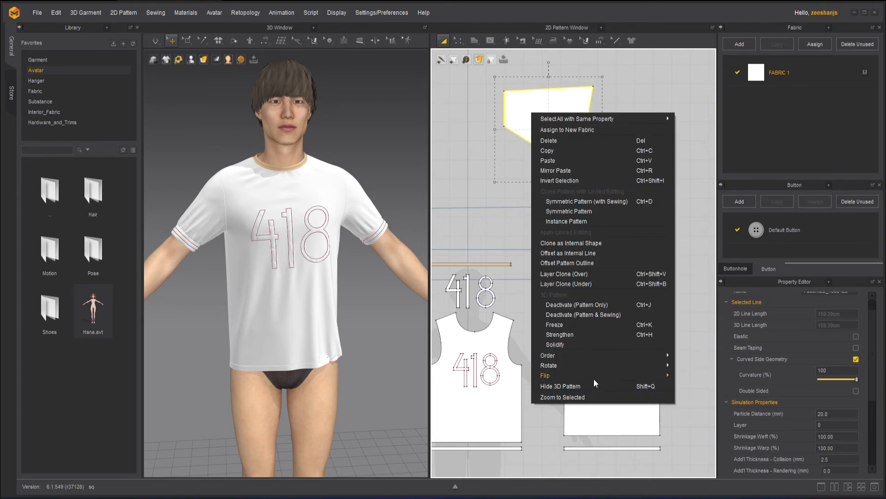
{"action": "mouse_move", "coordinate": [591, 376]}
{"action": "left_click", "coordinate": [722, 389]}
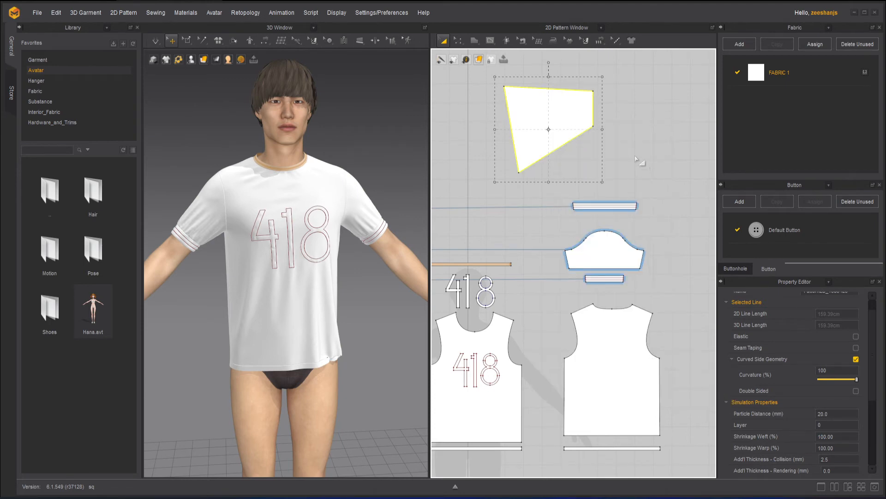
Step: Copy the four-sided pattern and paste the duplicate about 60 cm straight above the original
{"action": "scroll", "coordinate": [623, 139], "scroll_direction": "down", "scroll_amount": 2}
{"action": "middle_click_drag", "start_coordinate": [624, 113], "coordinate": [588, 168]}
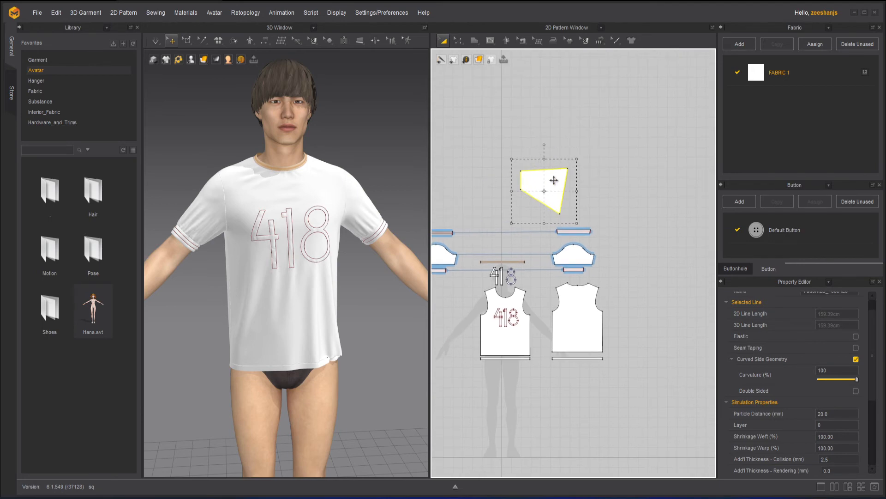
{"action": "key", "text": "ctrl+c"}
{"action": "key", "text": "ctrl+v"}
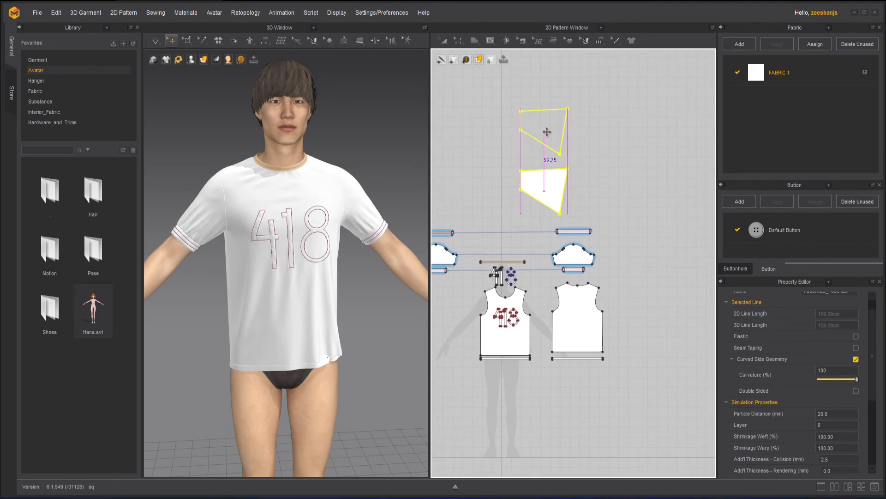
{"action": "left_click", "coordinate": [546, 133]}
{"action": "scroll", "coordinate": [613, 166], "scroll_direction": "up", "scroll_amount": 1}
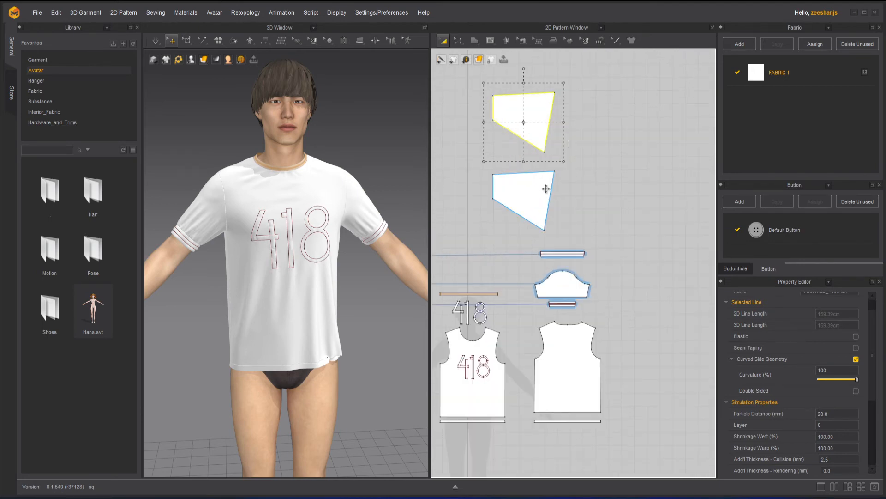
Step: Flip both four-sided patterns horizontally together, and undo the flip
{"action": "left_click", "coordinate": [536, 185], "text": "shift"}
{"action": "right_click", "coordinate": [536, 185]}
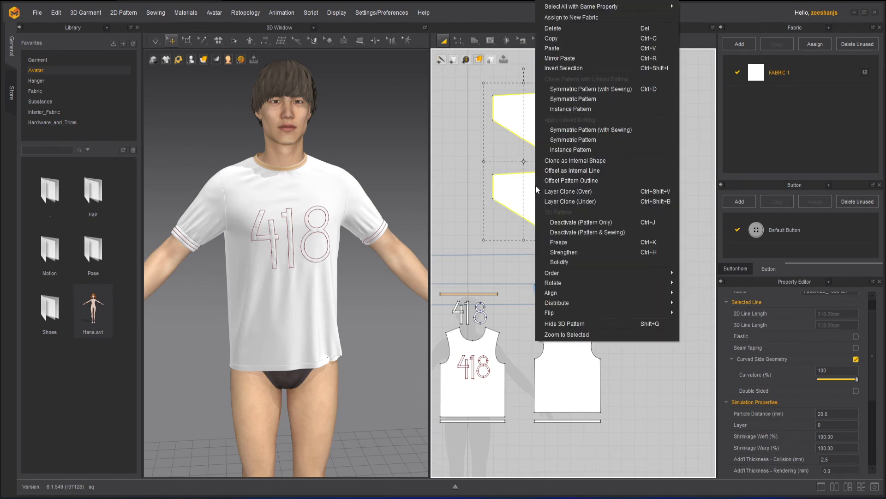
{"action": "mouse_move", "coordinate": [610, 312]}
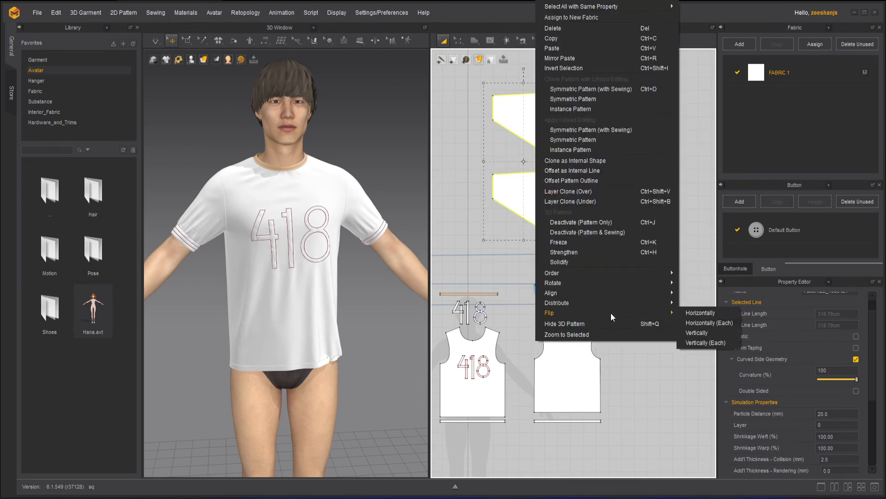
{"action": "left_click", "coordinate": [718, 328]}
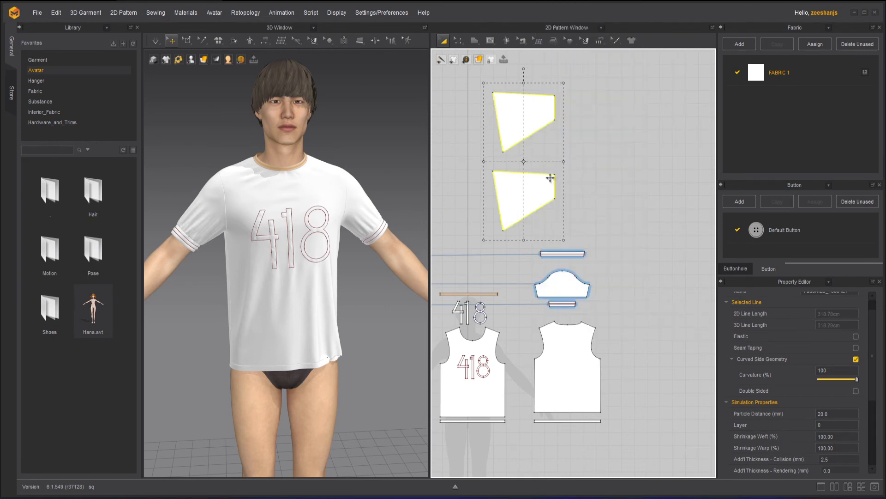
{"action": "key", "text": "ctrl+z"}
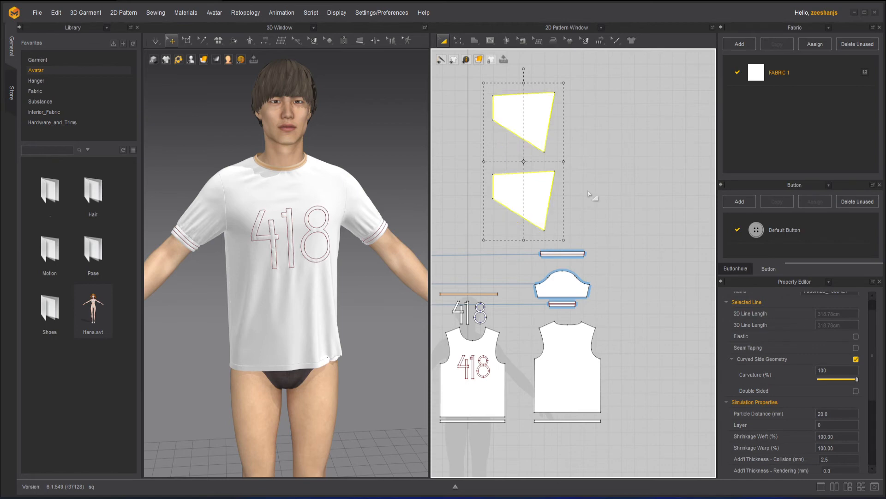
Step: Delete the lower four-sided pattern and place an instance clone of the upper one just below it
{"action": "left_click", "coordinate": [600, 171]}
{"action": "left_click", "coordinate": [538, 192]}
{"action": "left_click_drag", "start_coordinate": [538, 192], "coordinate": [538, 113]}
{"action": "right_click", "coordinate": [537, 126]}
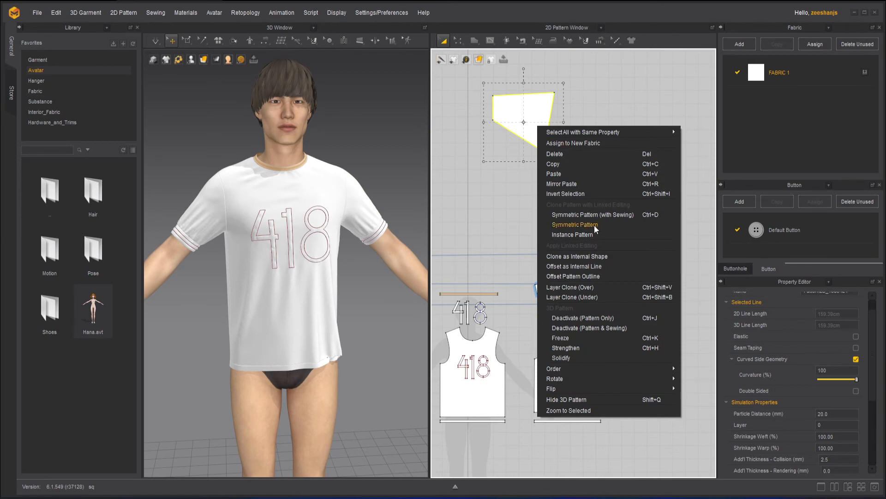
{"action": "left_click", "coordinate": [575, 232]}
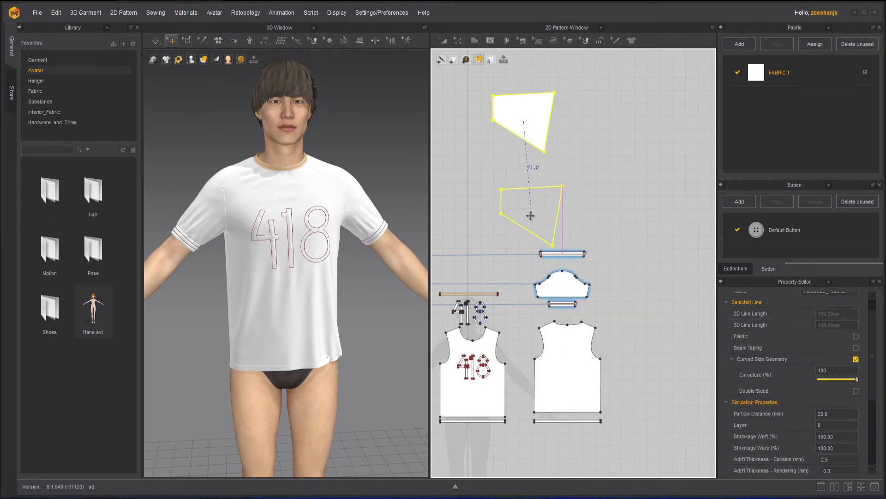
{"action": "left_click", "coordinate": [589, 147]}
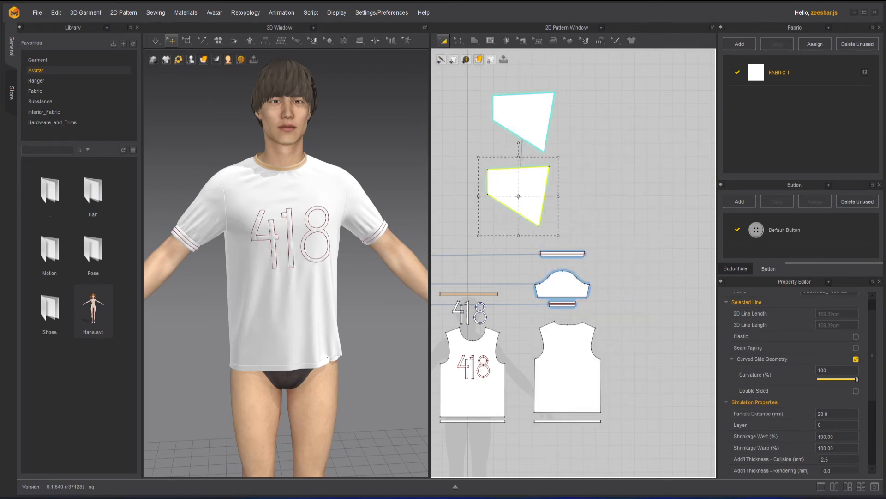
Step: Try the Horizontally (Each) flip on only the upper of the two instance-linked patterns
{"action": "left_click", "coordinate": [541, 119]}
{"action": "right_click", "coordinate": [539, 117]}
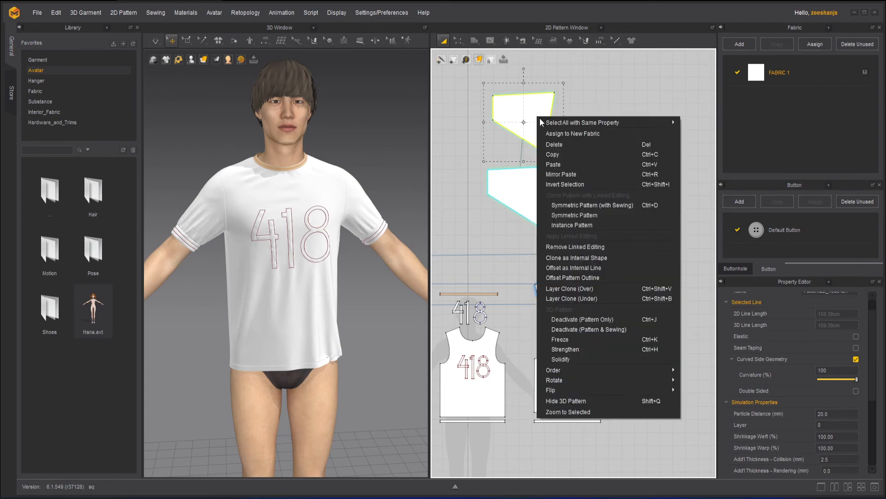
{"action": "mouse_move", "coordinate": [586, 388]}
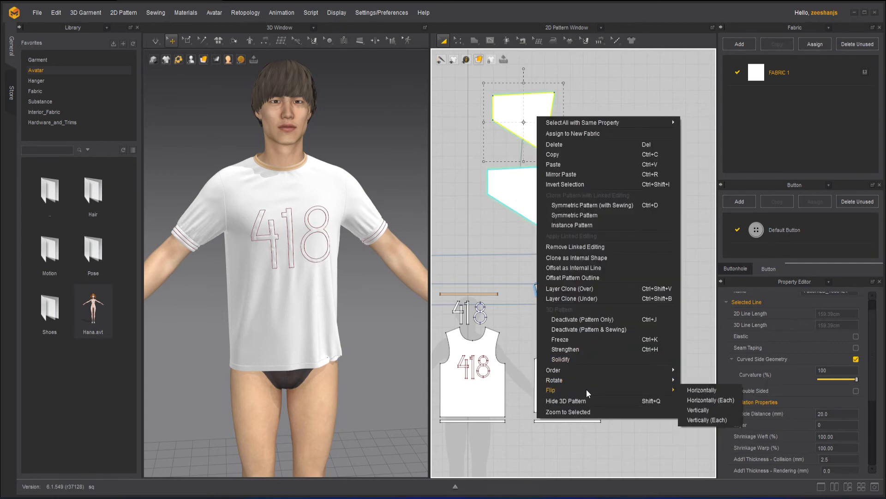
{"action": "left_click", "coordinate": [728, 399]}
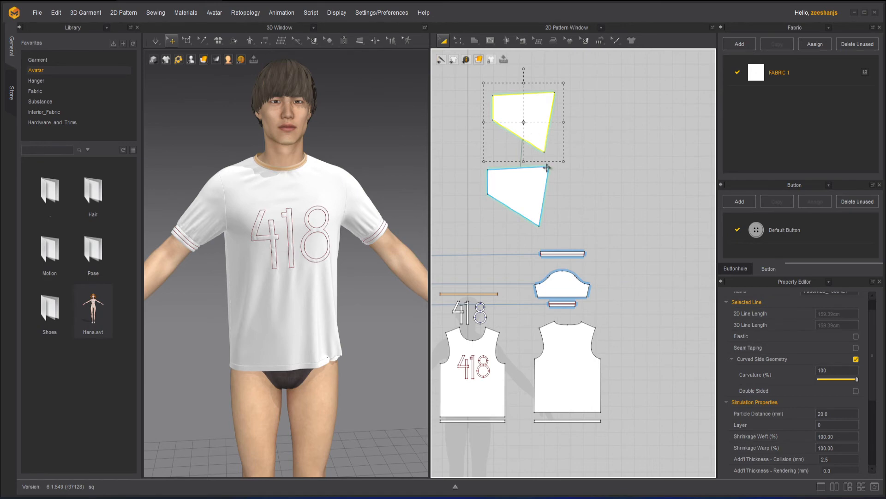
{"action": "right_click", "coordinate": [543, 110]}
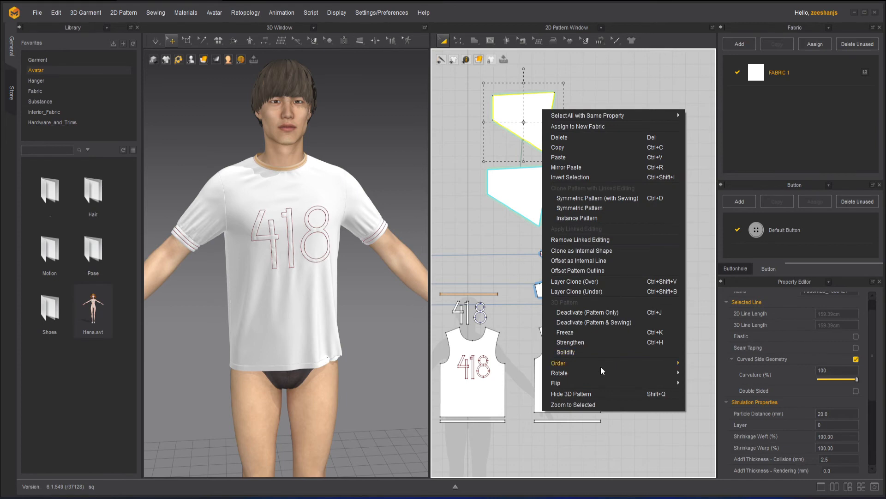
{"action": "mouse_move", "coordinate": [663, 384]}
{"action": "left_click", "coordinate": [723, 392]}
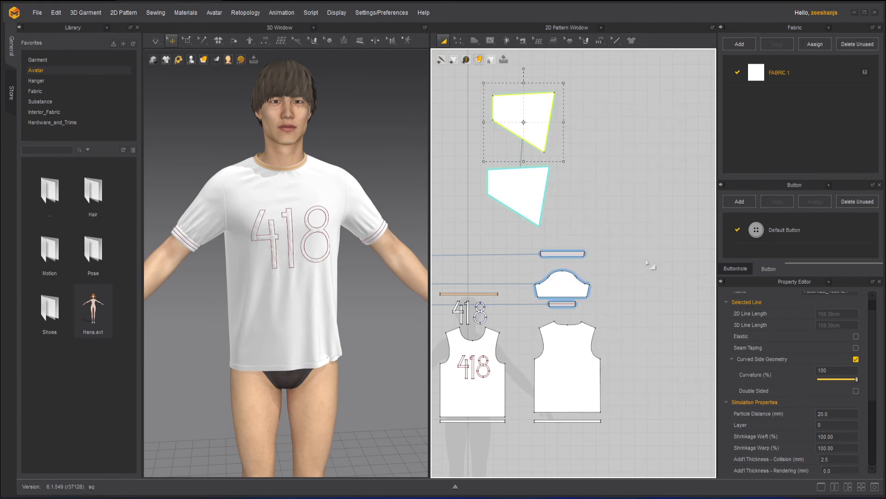
Step: Select both instance-linked patterns and try flipping them with Horizontally (Each)
{"action": "left_click", "coordinate": [603, 156]}
{"action": "left_click", "coordinate": [527, 121]}
{"action": "left_click", "coordinate": [532, 192], "text": "shift"}
{"action": "right_click", "coordinate": [532, 192]}
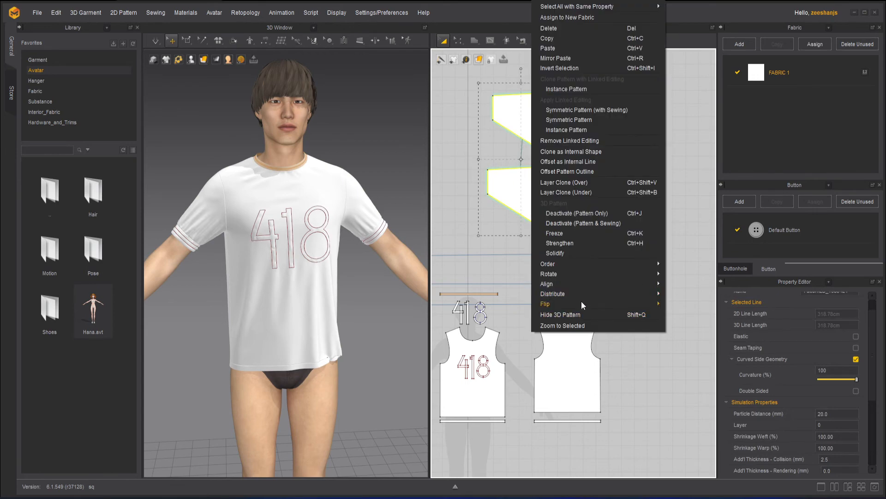
{"action": "mouse_move", "coordinate": [557, 303]}
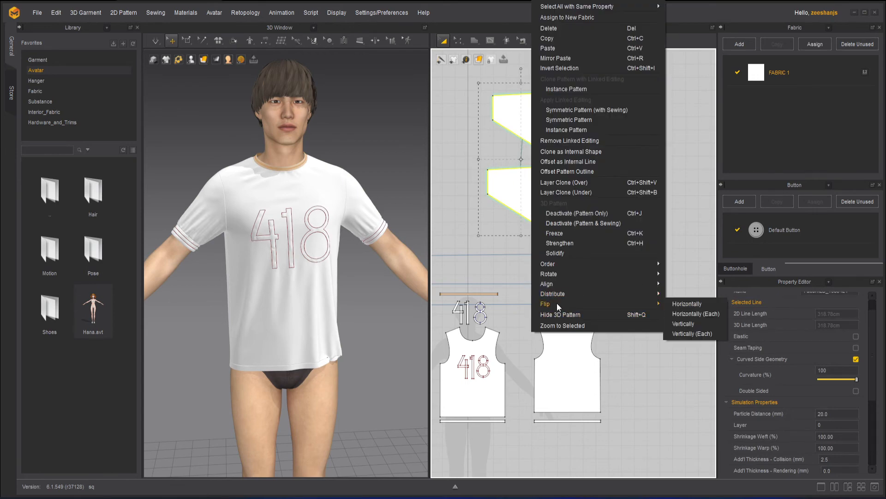
{"action": "left_click", "coordinate": [689, 314]}
Step: Flip both linked patterns horizontally about their common centre, and clear the selection
{"action": "right_click", "coordinate": [539, 127]}
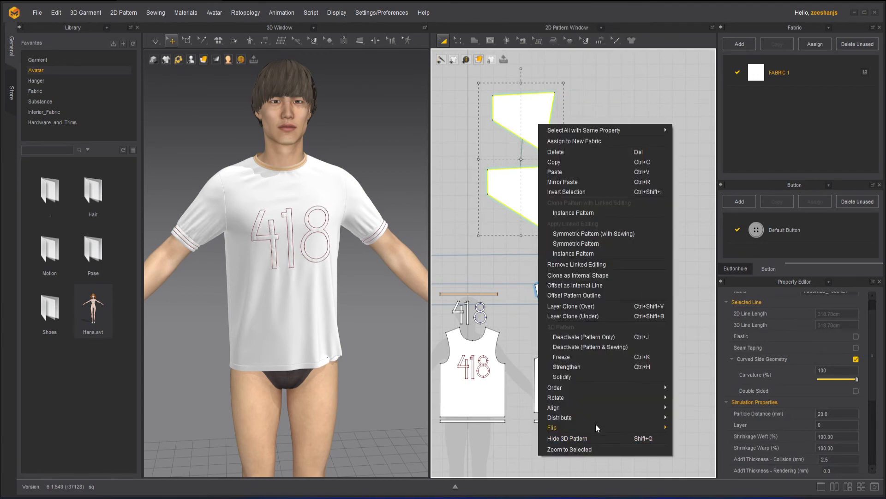
{"action": "mouse_move", "coordinate": [592, 429]}
{"action": "left_click", "coordinate": [704, 430]}
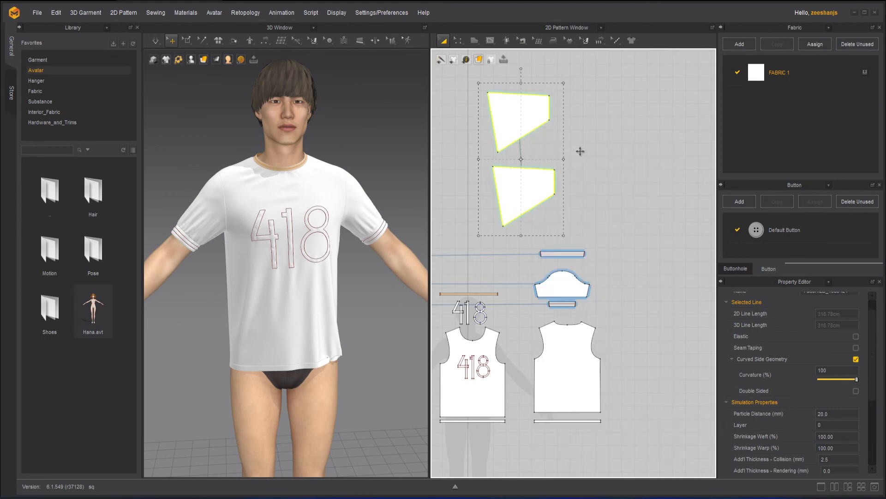
{"action": "left_click", "coordinate": [589, 125]}
Step: Try flipping the upper linked pattern alone again with Horizontally (Each)
{"action": "left_click", "coordinate": [509, 114]}
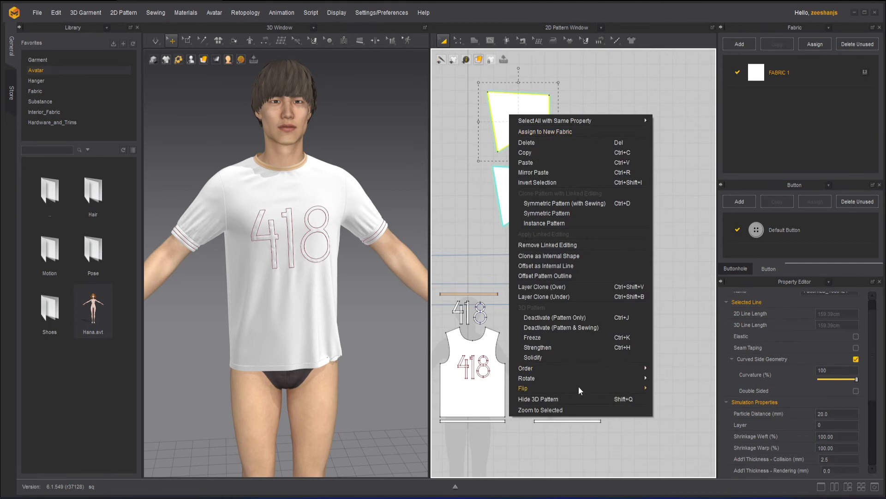
{"action": "mouse_move", "coordinate": [578, 389]}
{"action": "left_click", "coordinate": [688, 398]}
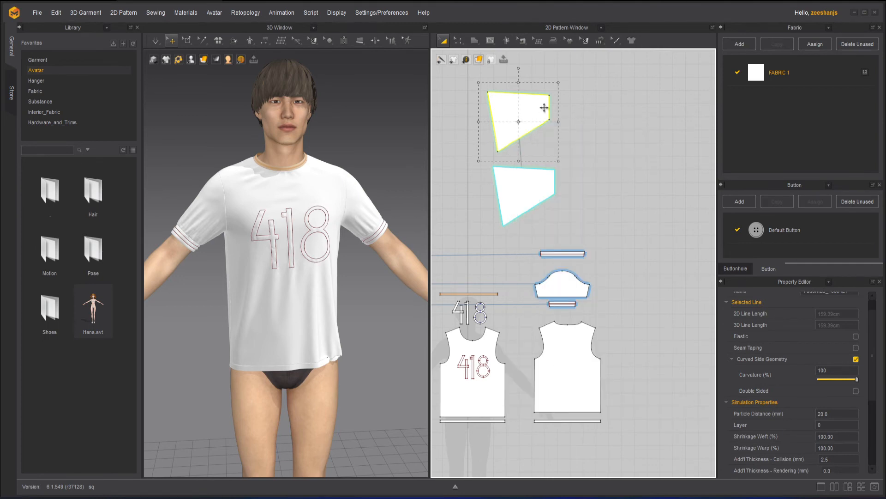
Step: Scale the upper linked pattern down slightly, and flip the lower linked pattern with the Horizontally option
{"action": "mouse_move", "coordinate": [561, 164]}
{"action": "left_mouse_down"}
{"action": "mouse_move", "coordinate": [579, 172]}
{"action": "mouse_move", "coordinate": [560, 154]}
{"action": "left_mouse_up"}
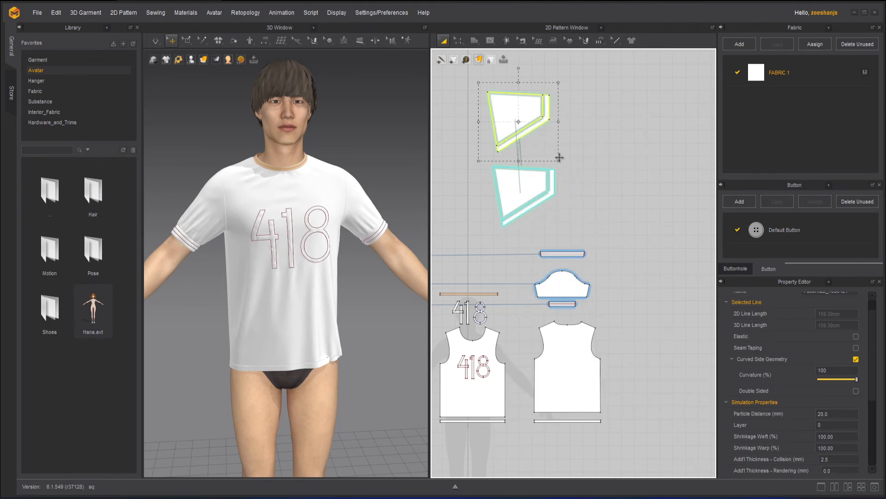
{"action": "left_click", "coordinate": [607, 152]}
{"action": "left_click", "coordinate": [518, 192]}
{"action": "right_click", "coordinate": [520, 193]}
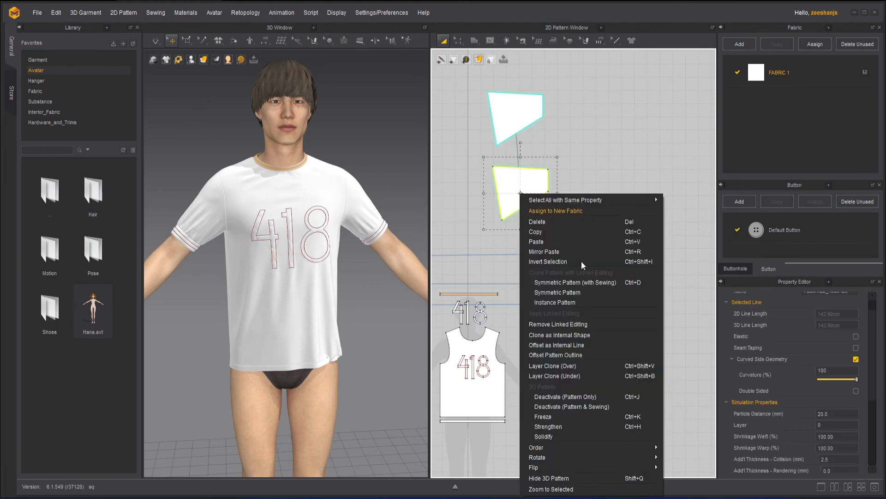
{"action": "mouse_move", "coordinate": [571, 468]}
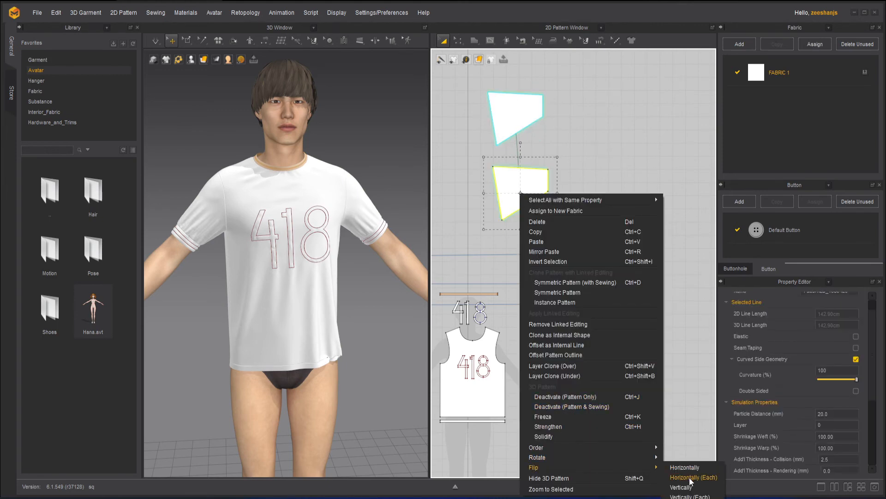
{"action": "left_click", "coordinate": [689, 468]}
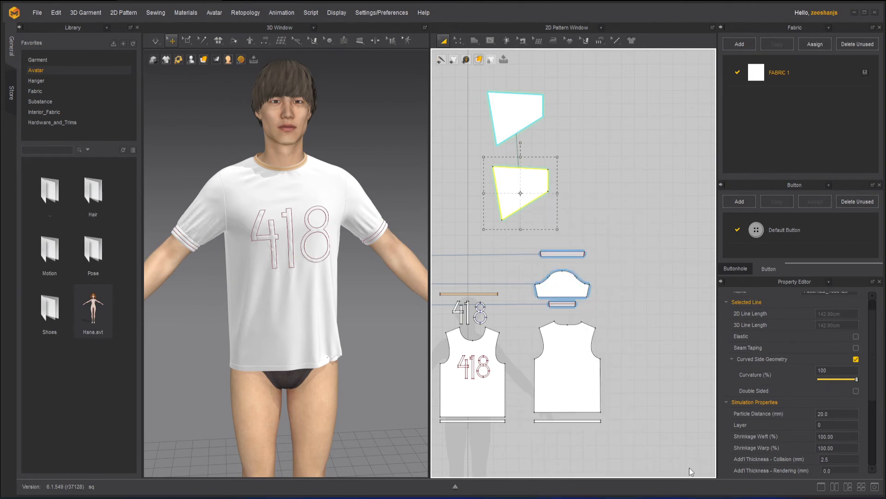
{"action": "left_click", "coordinate": [622, 150]}
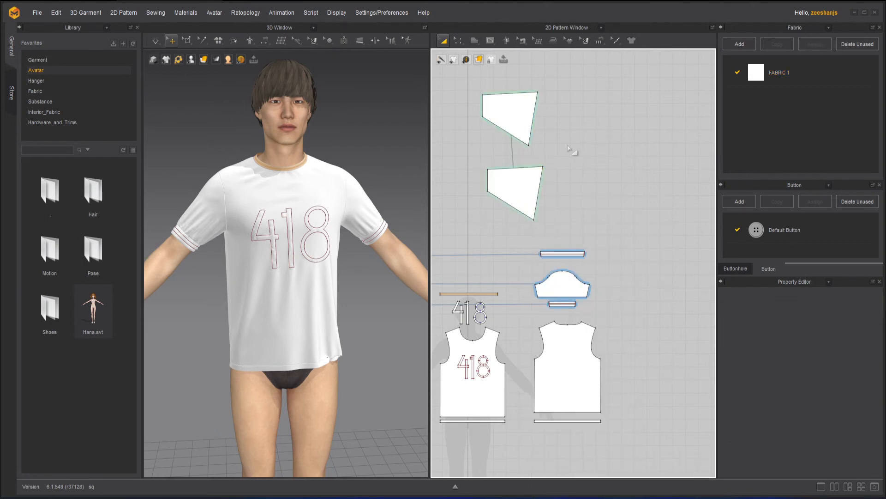
Step: Try placing the two linked patterns side by side, and undo the moves and the horizontal flip
{"action": "left_click_drag", "start_coordinate": [515, 114], "coordinate": [583, 125]}
{"action": "left_click_drag", "start_coordinate": [519, 177], "coordinate": [504, 125]}
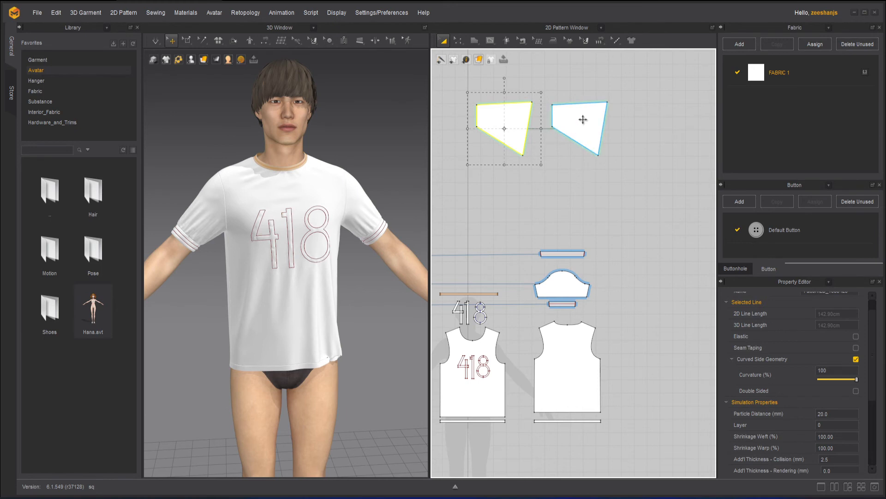
{"action": "key", "text": "ctrl+z"}
{"action": "key", "text": "ctrl+z"}
{"action": "key", "text": "ctrl+z"}
{"action": "key", "text": "ctrl+z"}
{"action": "key", "text": "ctrl+z"}
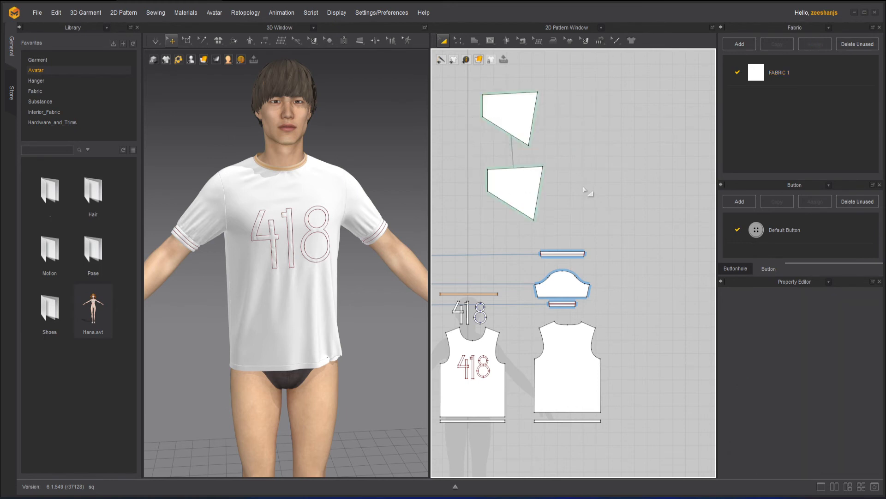
{"action": "key", "text": "ctrl+z"}
{"action": "key", "text": "ctrl+z"}
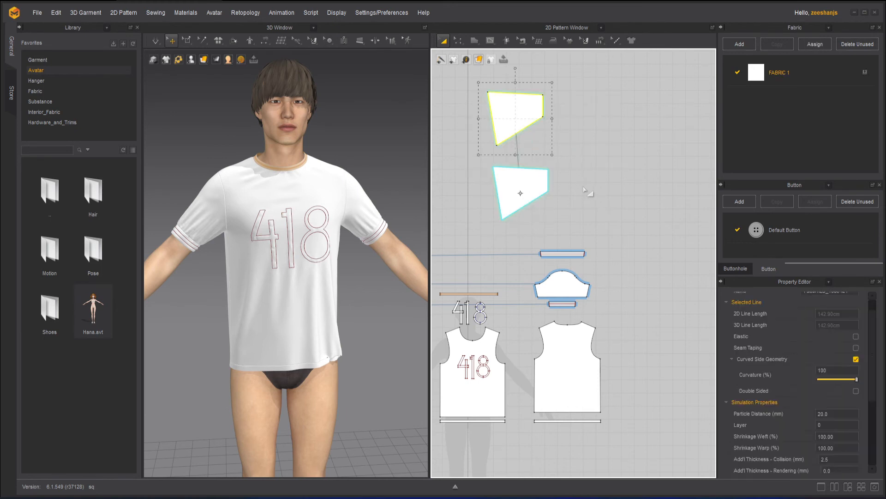
Step: Undo the last scaling of the linked patterns, and delete both of them
{"action": "left_click", "coordinate": [576, 153]}
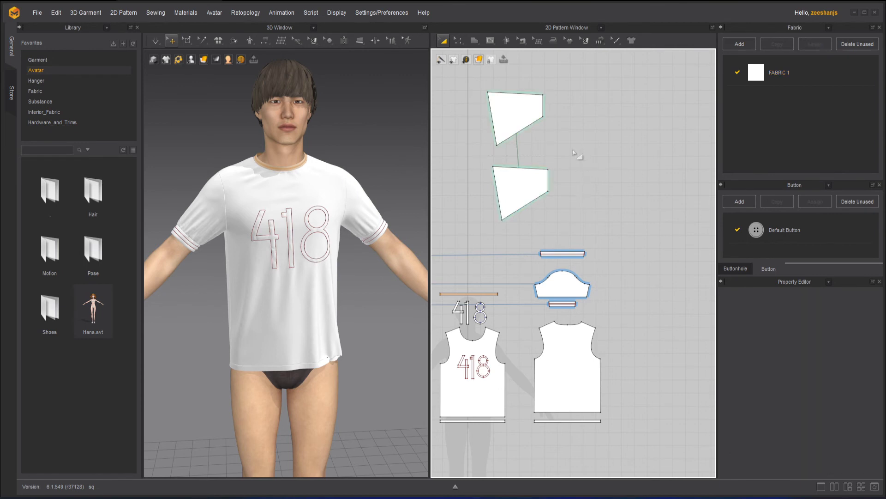
{"action": "left_click", "coordinate": [518, 110]}
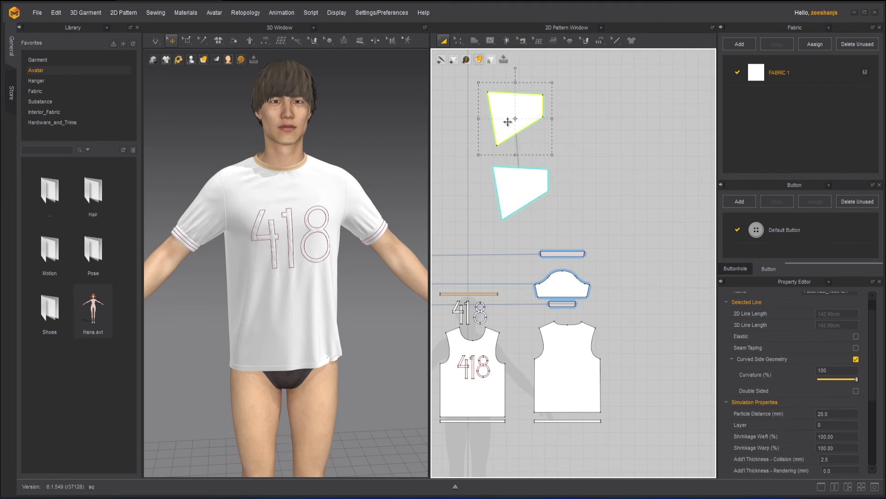
{"action": "left_click", "coordinate": [550, 192]}
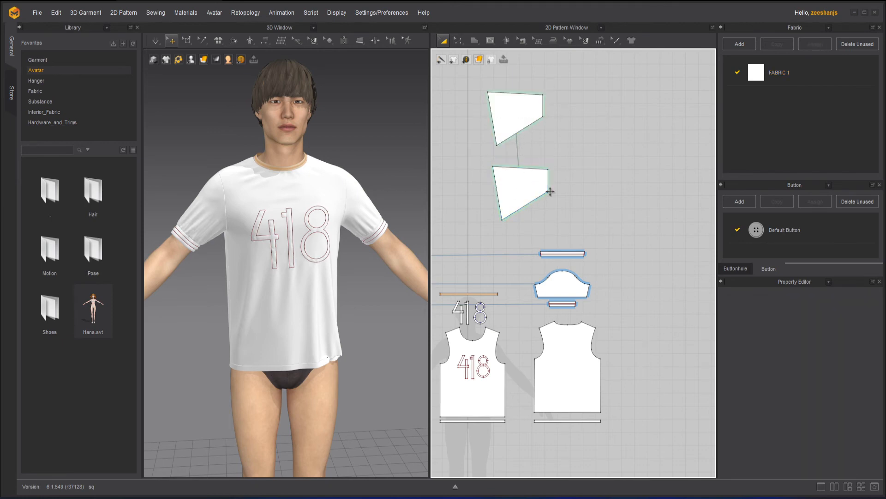
{"action": "key", "text": "ctrl+z"}
{"action": "left_click", "coordinate": [539, 188], "text": "shift"}
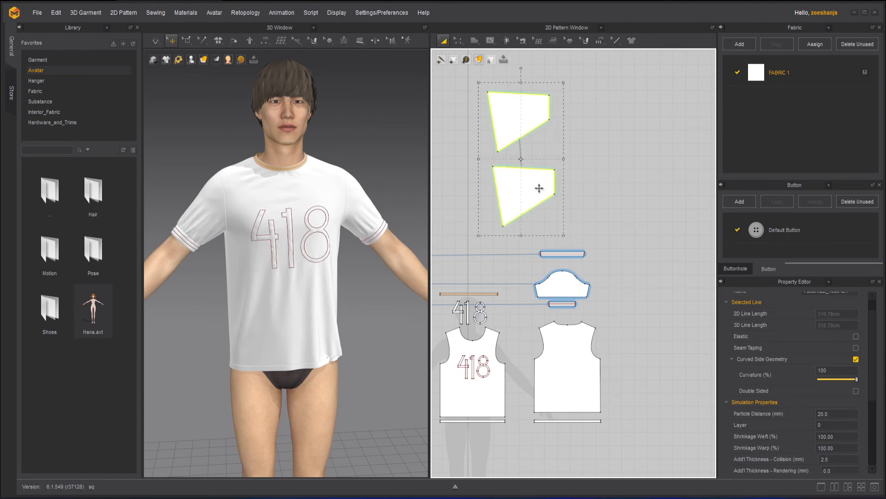
{"action": "key", "text": "Delete"}
Step: Hide the T-shirt's back pattern in 3D, and view the avatar from behind with nothing selected
{"action": "left_click", "coordinate": [569, 361]}
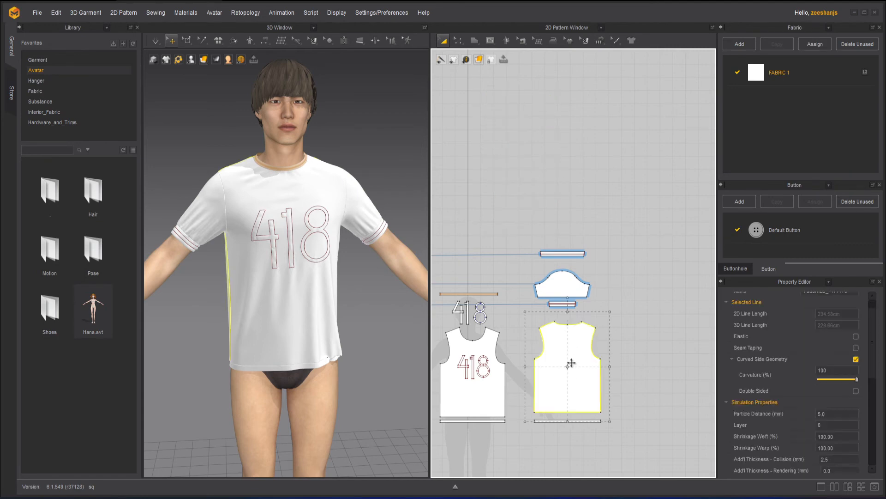
{"action": "right_click", "coordinate": [572, 365]}
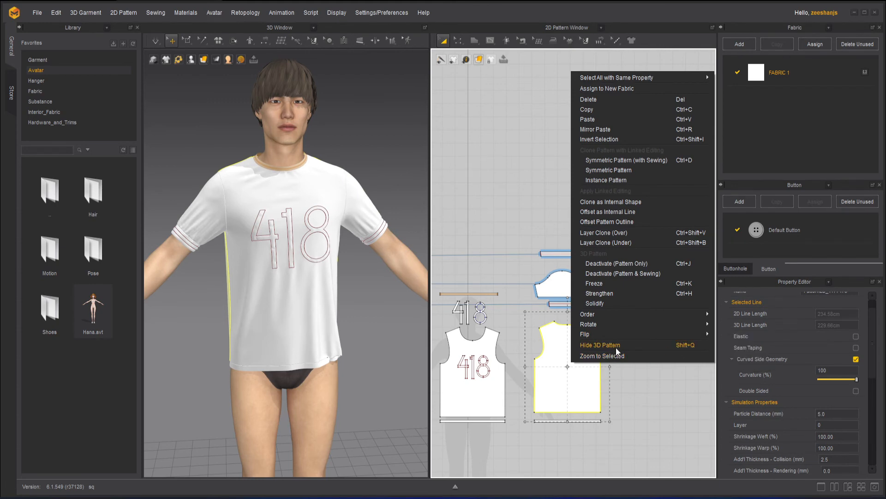
{"action": "left_click", "coordinate": [681, 344]}
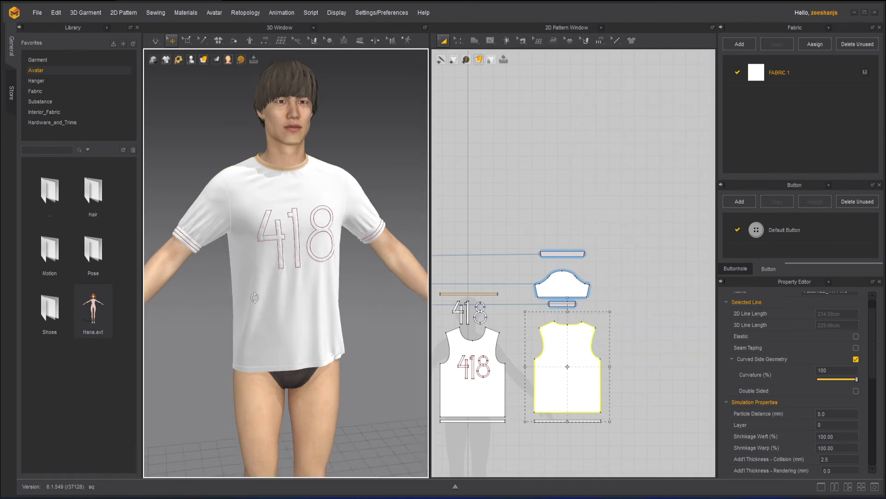
{"action": "right_click_drag", "start_coordinate": [254, 298], "coordinate": [396, 300]}
{"action": "right_click_drag", "start_coordinate": [287, 202], "coordinate": [313, 257]}
{"action": "left_click", "coordinate": [324, 104]}
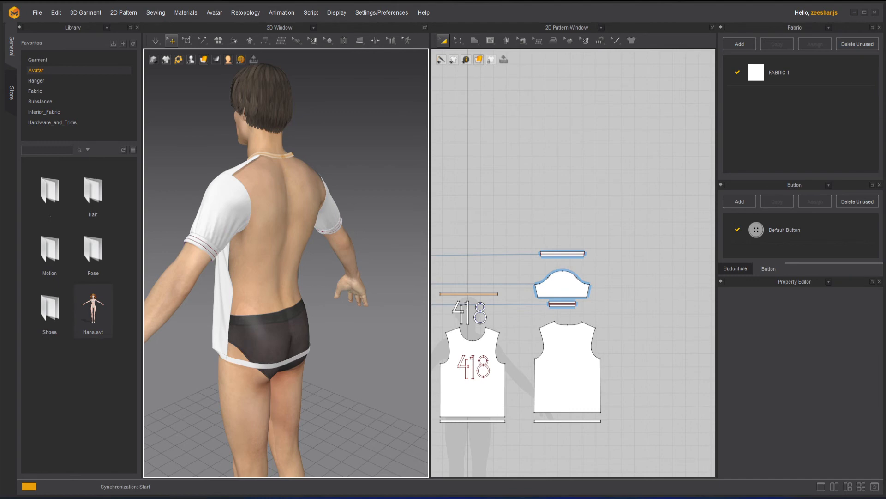
Step: Test the simulation with the back pattern hidden by pulling the front panel and a sleeve, and stop it
{"action": "left_click_drag", "start_coordinate": [224, 312], "coordinate": [143, 365]}
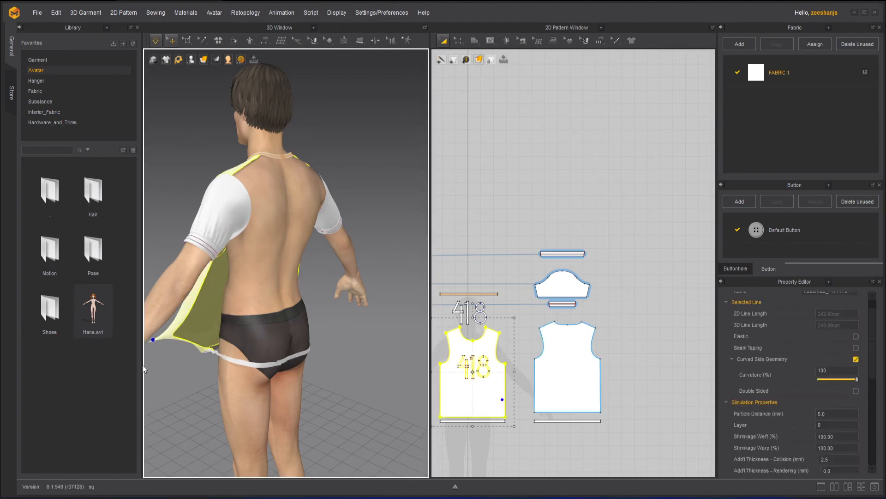
{"action": "left_click", "coordinate": [269, 250]}
{"action": "left_click", "coordinate": [313, 229]}
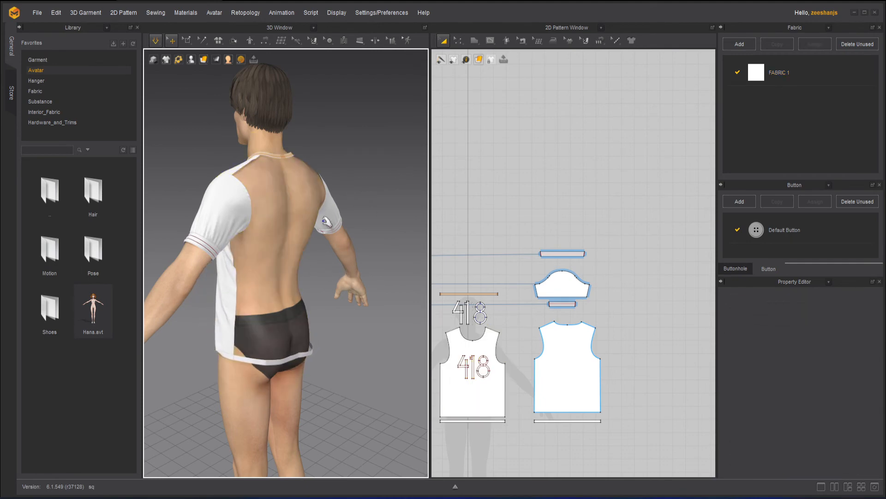
{"action": "left_click_drag", "start_coordinate": [244, 197], "coordinate": [352, 295]}
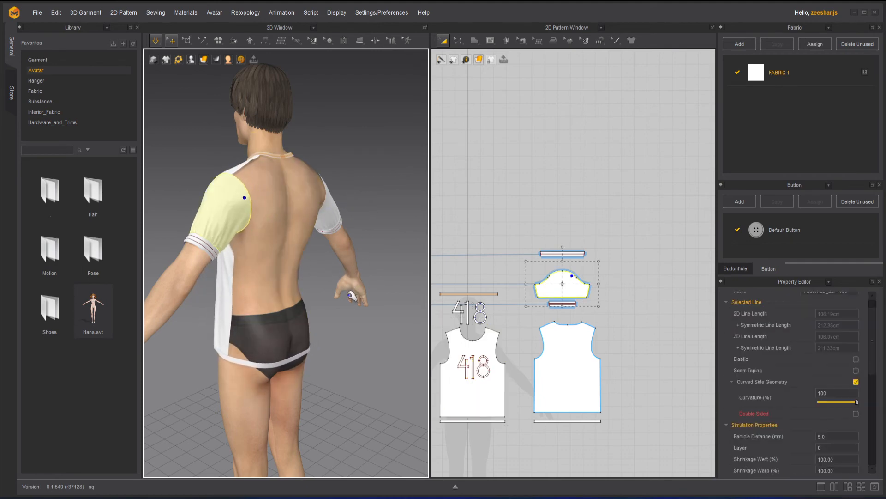
{"action": "left_click", "coordinate": [384, 298]}
{"action": "key", "text": "space"}
{"action": "right_click_drag", "start_coordinate": [382, 277], "coordinate": [343, 233]}
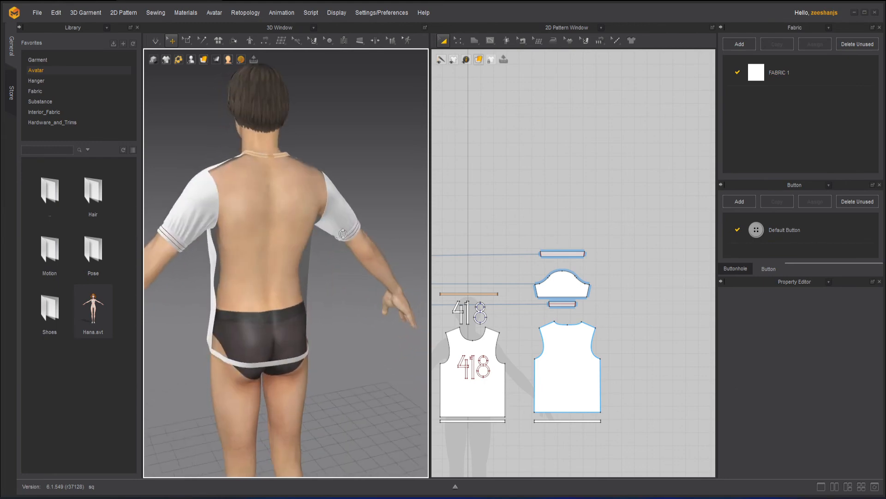
Step: Show the back pattern in 3D again, and view the simulated T-shirt from the front
{"action": "left_click", "coordinate": [567, 382]}
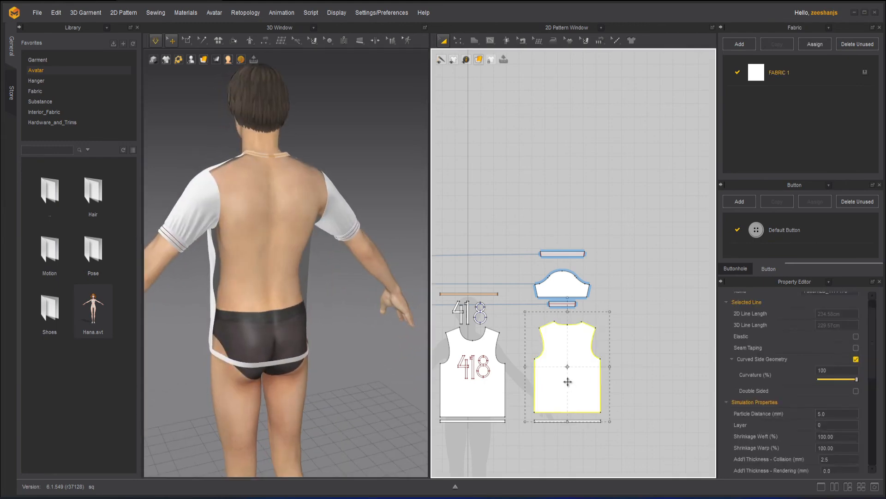
{"action": "key", "text": "space"}
{"action": "left_click", "coordinate": [353, 332]}
{"action": "right_click_drag", "start_coordinate": [211, 312], "coordinate": [381, 285]}
{"action": "key", "text": "space"}
Step: Frame the back pattern with Zoom to Selected twice, returning to the full pattern layout each time, and clear the selection
{"action": "left_click", "coordinate": [566, 363]}
{"action": "right_click", "coordinate": [566, 363]}
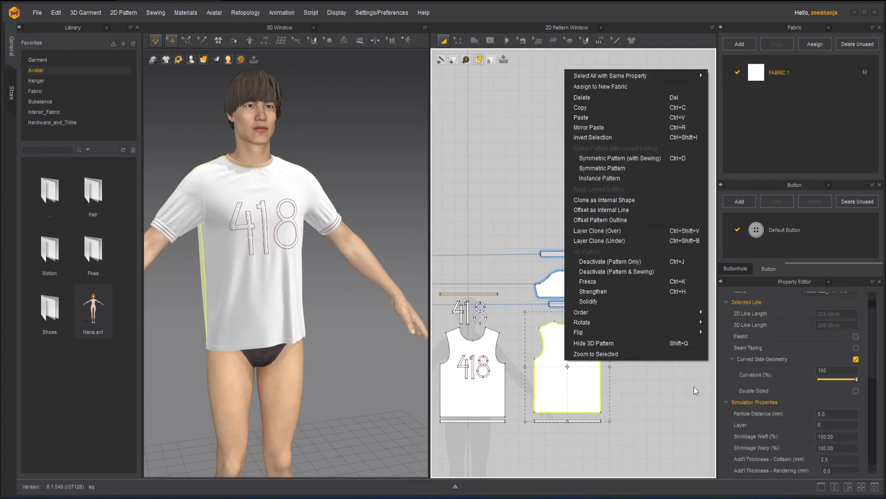
{"action": "left_click", "coordinate": [600, 354]}
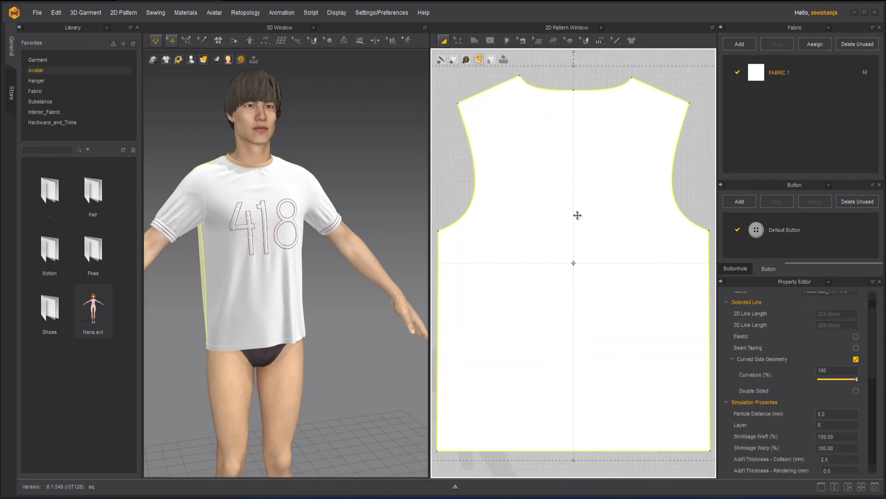
{"action": "scroll", "coordinate": [578, 215], "scroll_direction": "down", "scroll_amount": 6}
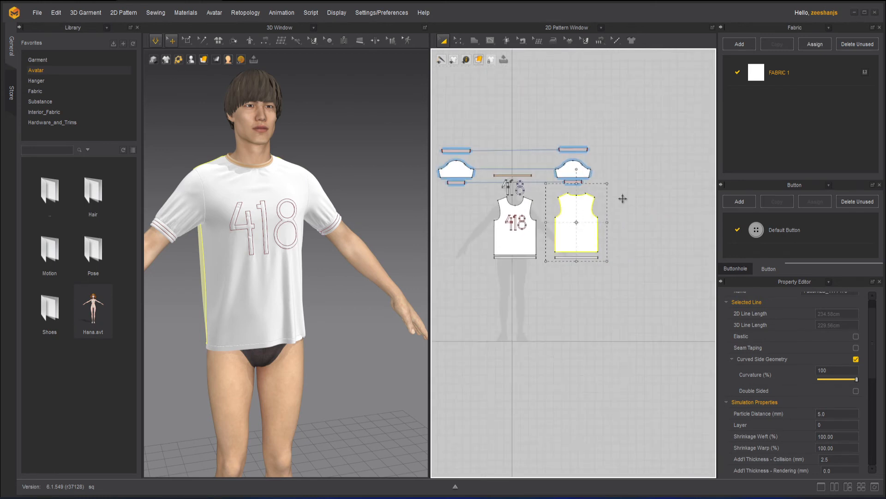
{"action": "key", "text": "f"}
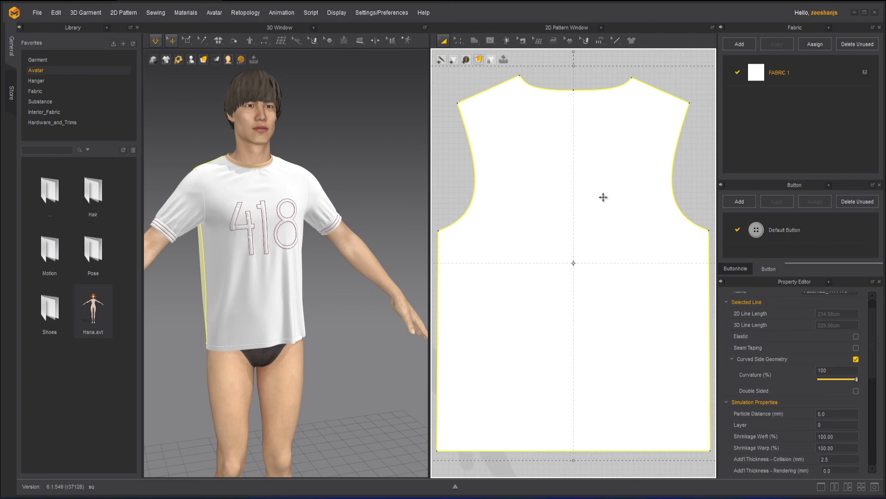
{"action": "scroll", "coordinate": [601, 196], "scroll_direction": "down", "scroll_amount": 6}
{"action": "left_click", "coordinate": [600, 299]}
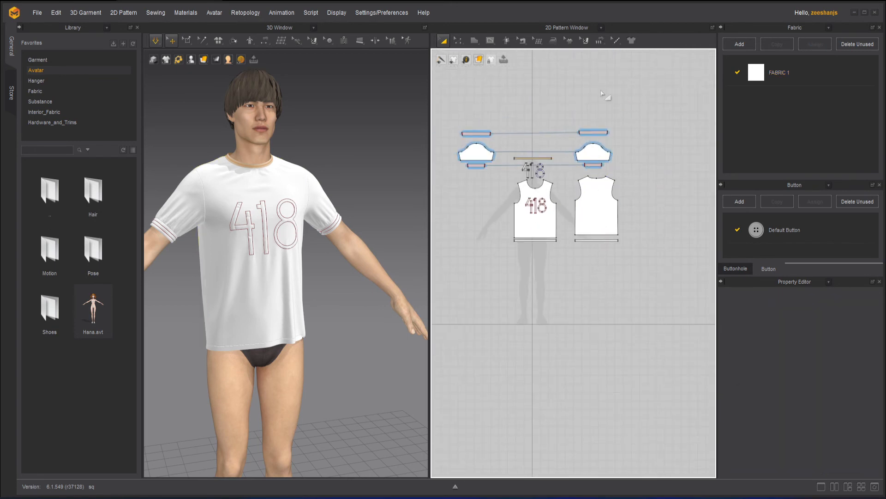
{"action": "right_click", "coordinate": [596, 185]}
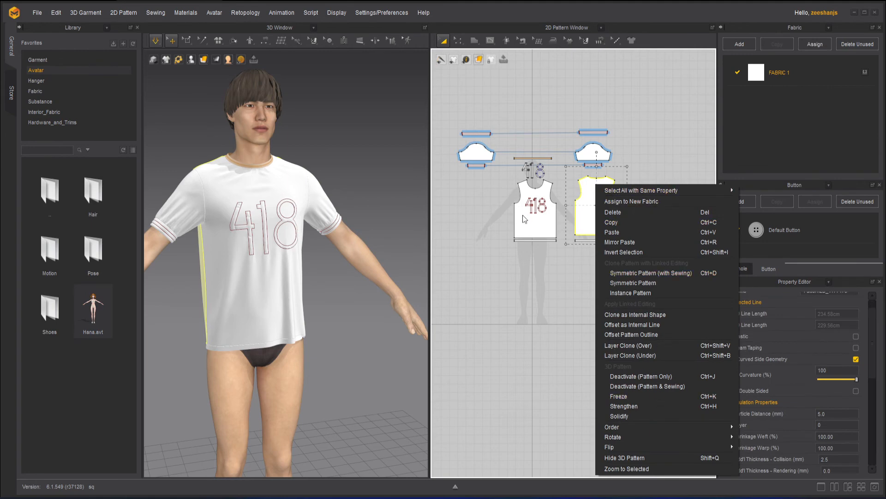
{"action": "left_click", "coordinate": [574, 98]}
{"action": "scroll", "coordinate": [572, 95], "scroll_direction": "up", "scroll_amount": 3}
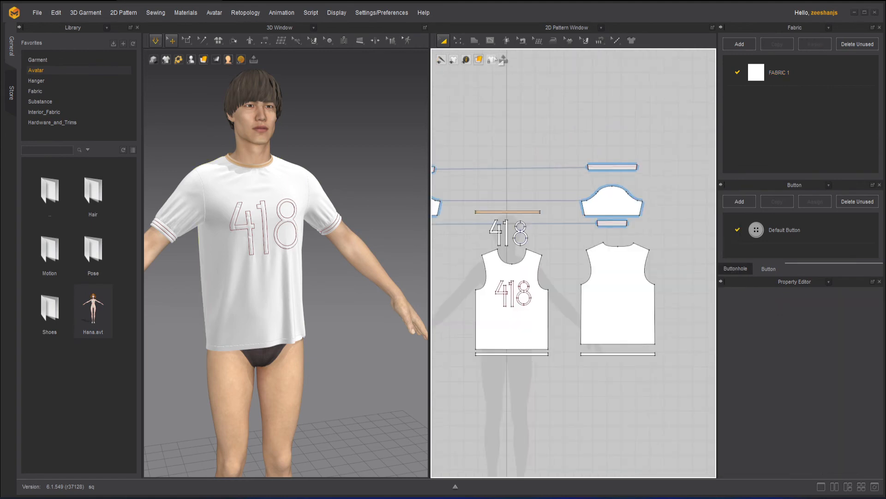
Step: Activate the Polygon tool in the 2D pattern window, and lock all pattern outlines
{"action": "left_click", "coordinate": [472, 41]}
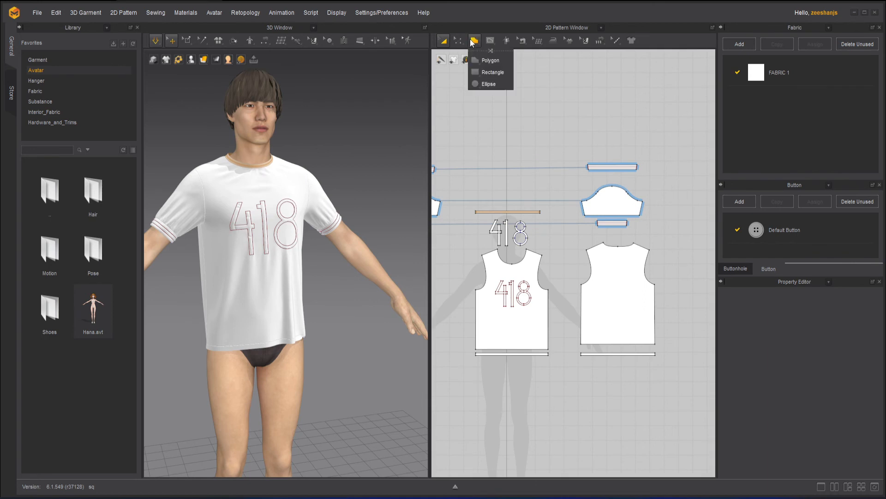
{"action": "left_click", "coordinate": [493, 61]}
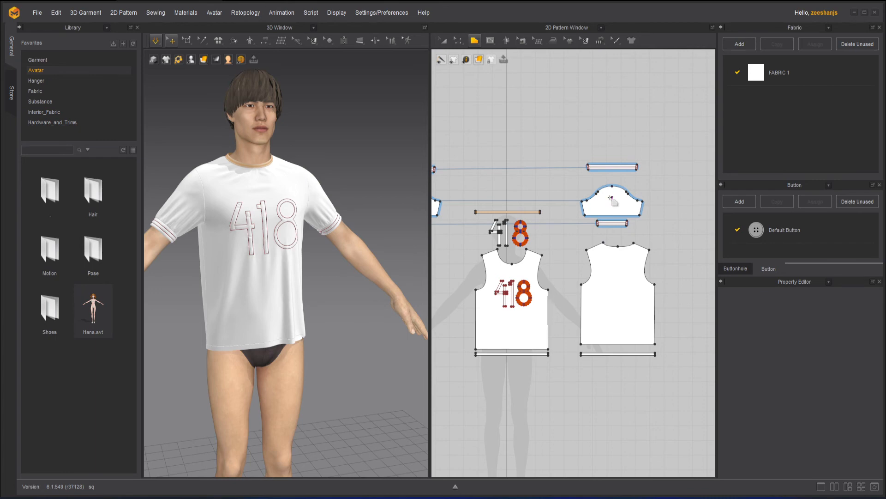
{"action": "right_click", "coordinate": [611, 198]}
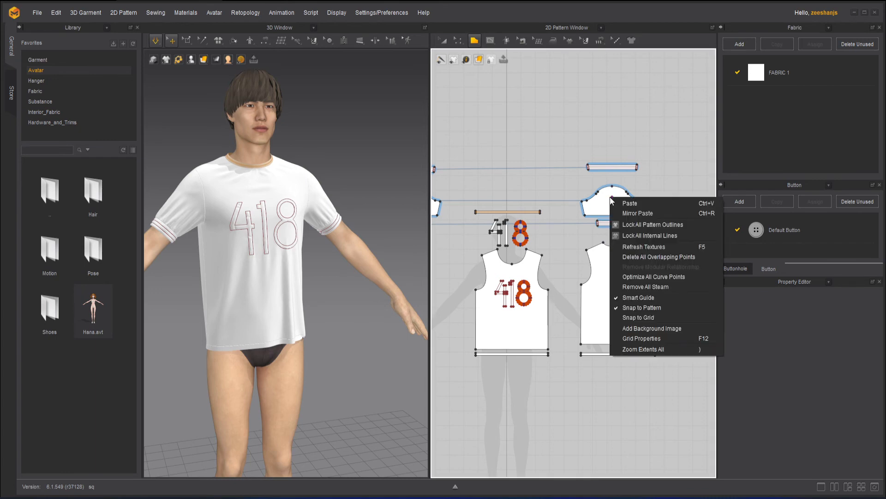
{"action": "left_click", "coordinate": [650, 226]}
{"action": "scroll", "coordinate": [640, 199], "scroll_direction": "up", "scroll_amount": 4}
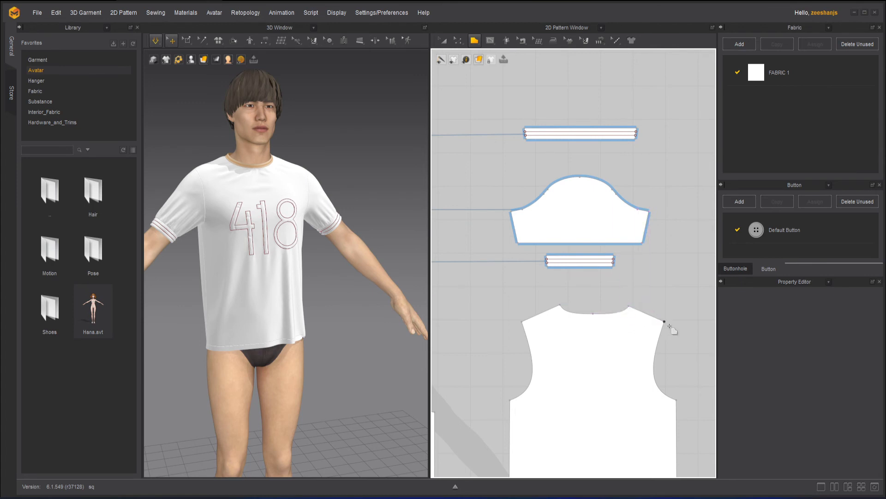
Step: Try editing the lower sleeve band with Edit Pattern while the outlines are locked, and undo the change
{"action": "left_click", "coordinate": [459, 40]}
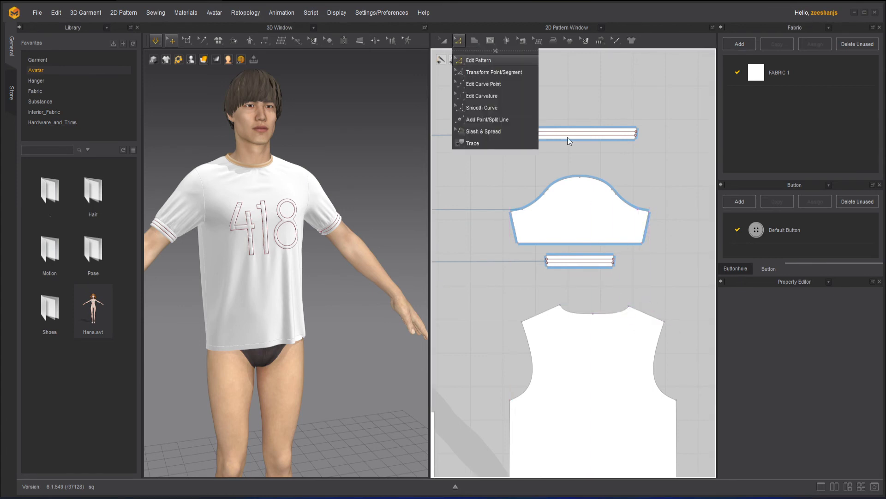
{"action": "left_click", "coordinate": [642, 363]}
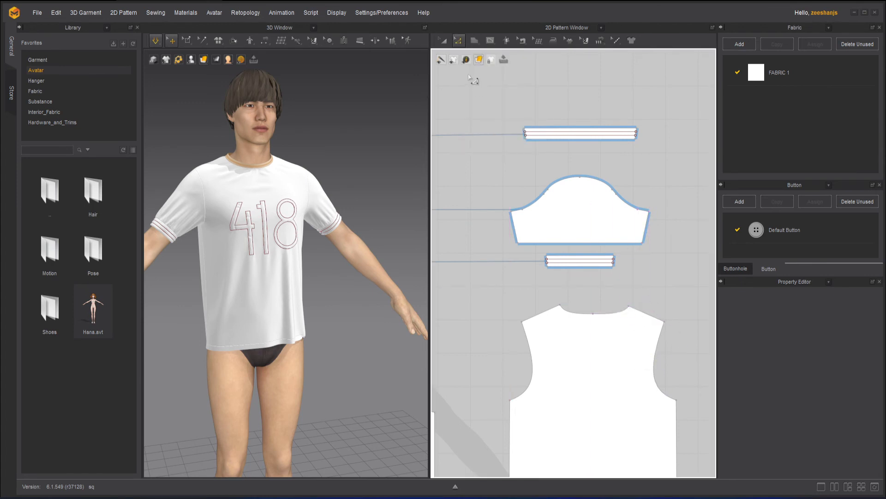
{"action": "key", "text": "a"}
{"action": "left_click", "coordinate": [458, 40]}
{"action": "left_click_drag", "start_coordinate": [601, 259], "coordinate": [614, 279]}
{"action": "left_click", "coordinate": [643, 265]}
{"action": "key", "text": "ctrl+z"}
{"action": "scroll", "coordinate": [556, 296], "scroll_direction": "down", "scroll_amount": 5}
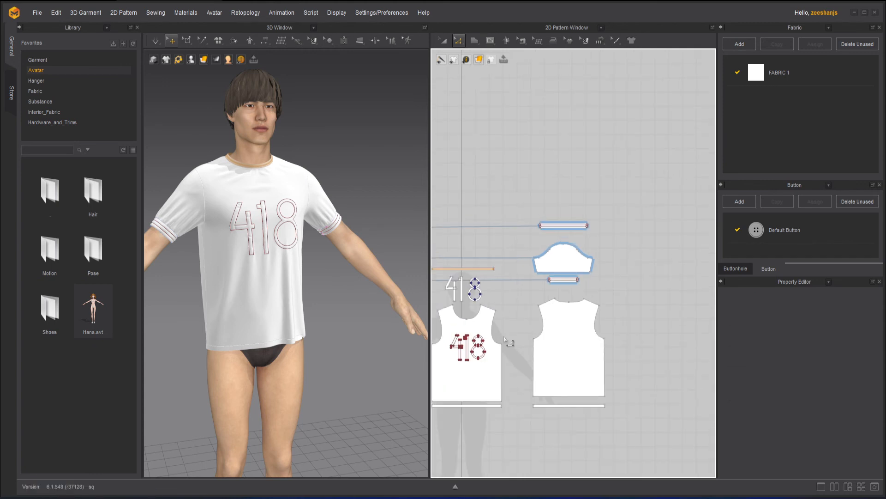
Step: Activate the Polygon tool in the 2D pattern window, and unlock all pattern outlines
{"action": "scroll", "coordinate": [566, 286], "scroll_direction": "up", "scroll_amount": 4}
{"action": "middle_click_drag", "start_coordinate": [566, 283], "coordinate": [480, 289]}
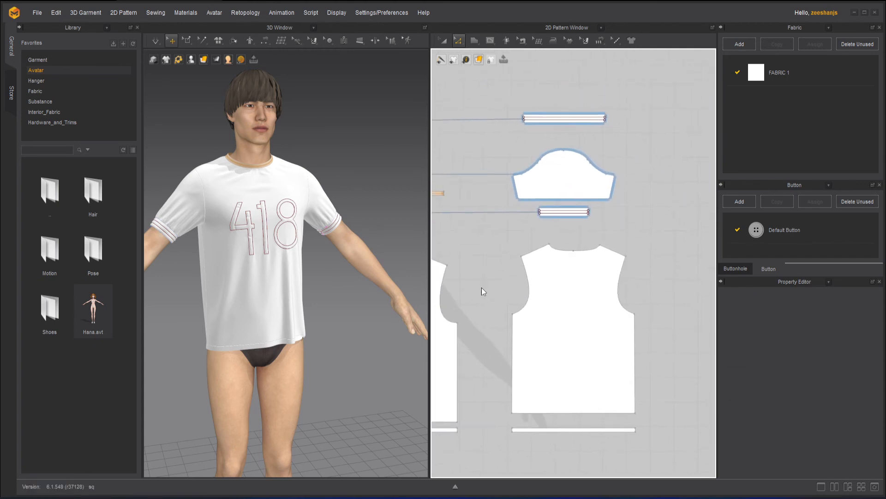
{"action": "left_click", "coordinate": [474, 41]}
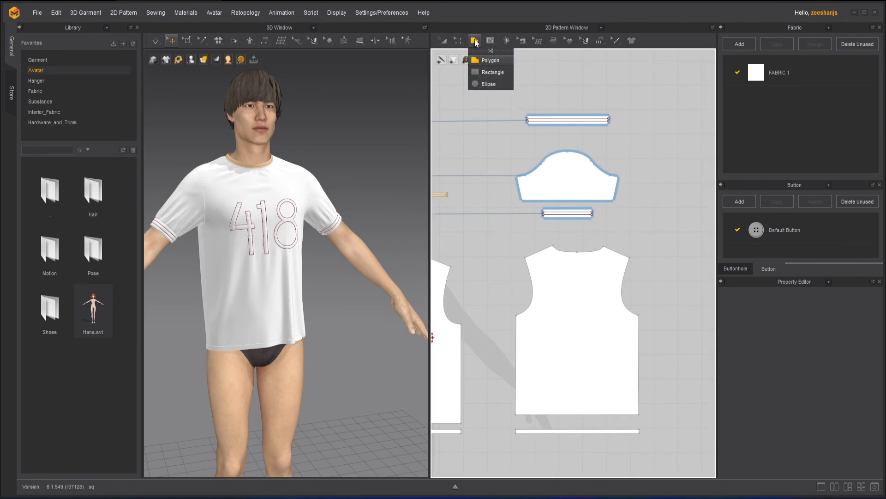
{"action": "left_click", "coordinate": [505, 57]}
{"action": "right_click", "coordinate": [591, 252]}
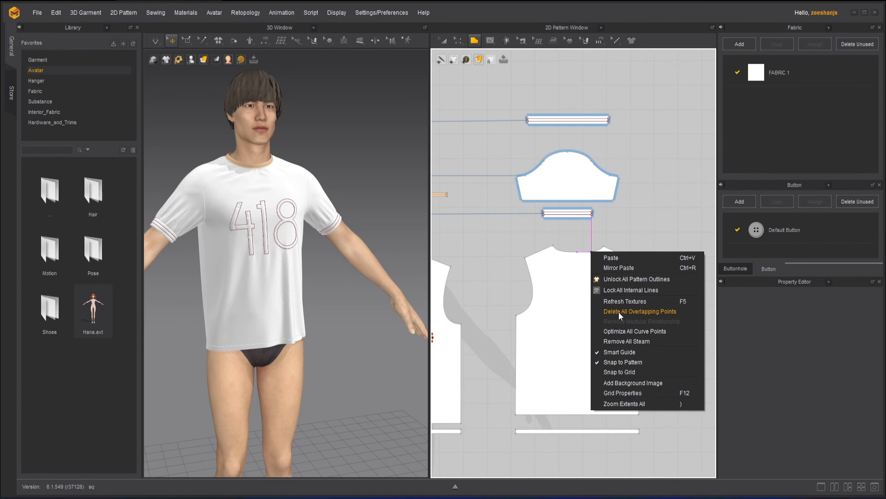
{"action": "left_click", "coordinate": [624, 278]}
Step: Try to move the curve point beside the sleeve's right underarm corner with Edit Pattern
{"action": "scroll", "coordinate": [643, 178], "scroll_direction": "up", "scroll_amount": 3}
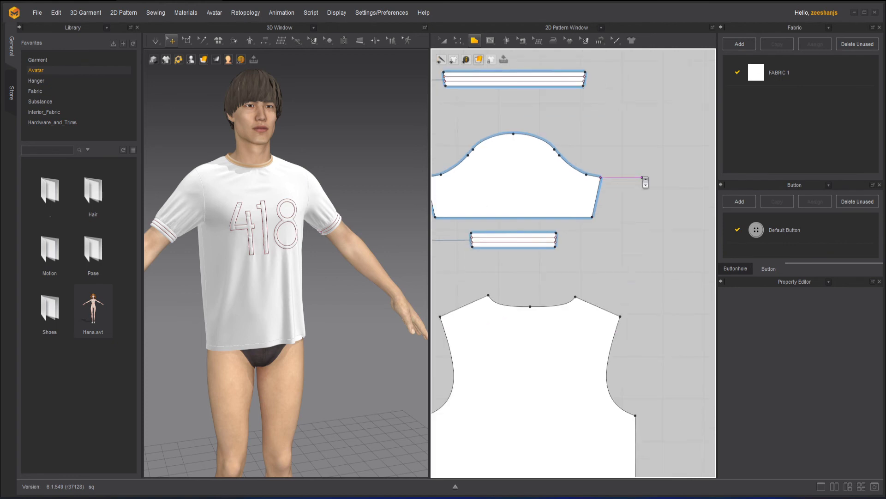
{"action": "left_click", "coordinate": [459, 45]}
{"action": "left_click", "coordinate": [473, 60]}
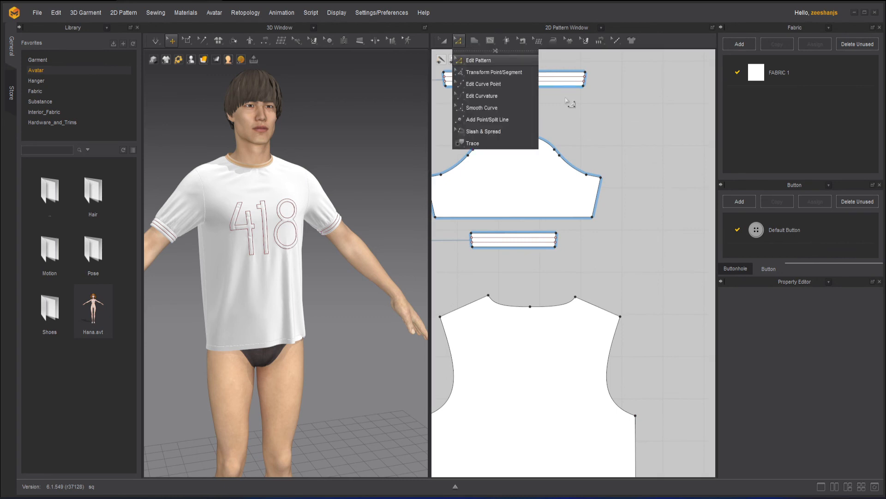
{"action": "left_click", "coordinate": [595, 176]}
{"action": "left_click_drag", "start_coordinate": [608, 179], "coordinate": [608, 179]}
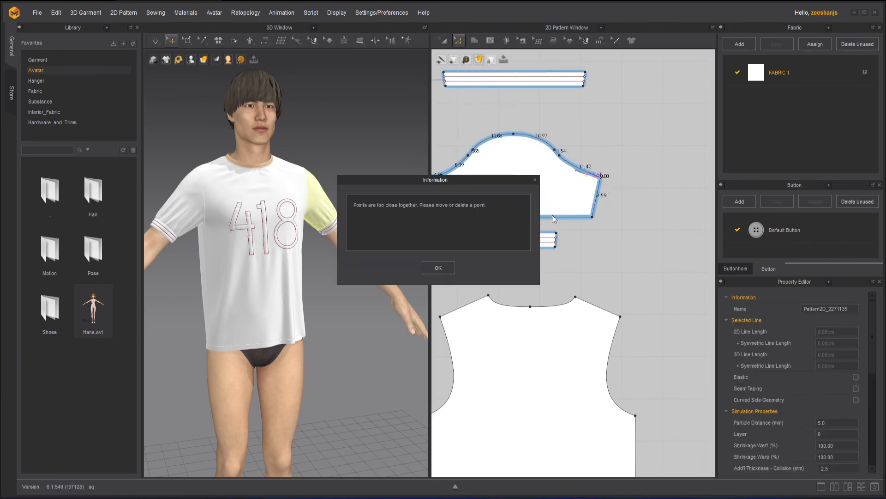
{"action": "left_click", "coordinate": [439, 267]}
Step: Try to move the sleeve's right underarm corner point, including together with its neighbouring curve point
{"action": "scroll", "coordinate": [627, 170], "scroll_direction": "up", "scroll_amount": 5}
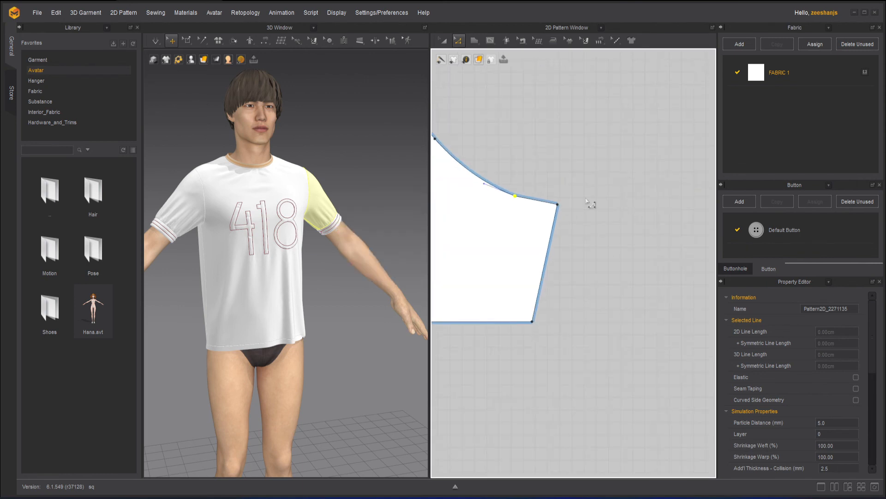
{"action": "left_click", "coordinate": [556, 203]}
{"action": "left_click_drag", "start_coordinate": [573, 209], "coordinate": [568, 211]}
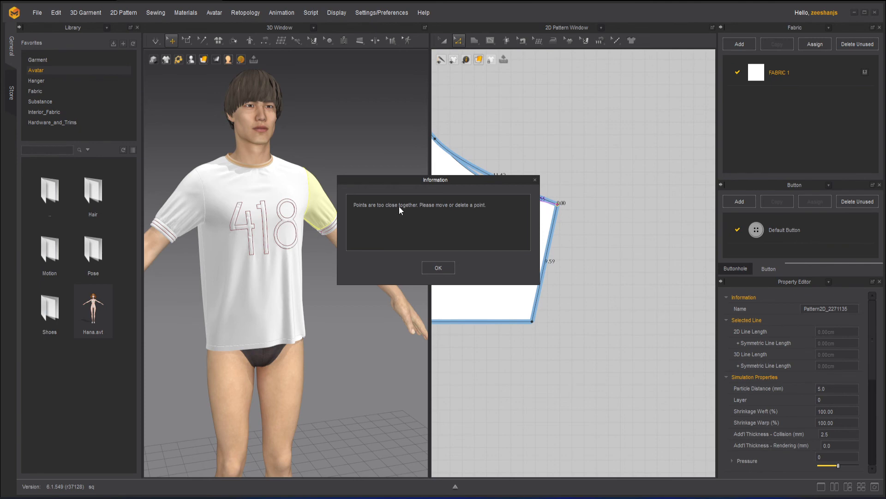
{"action": "left_click", "coordinate": [437, 268]}
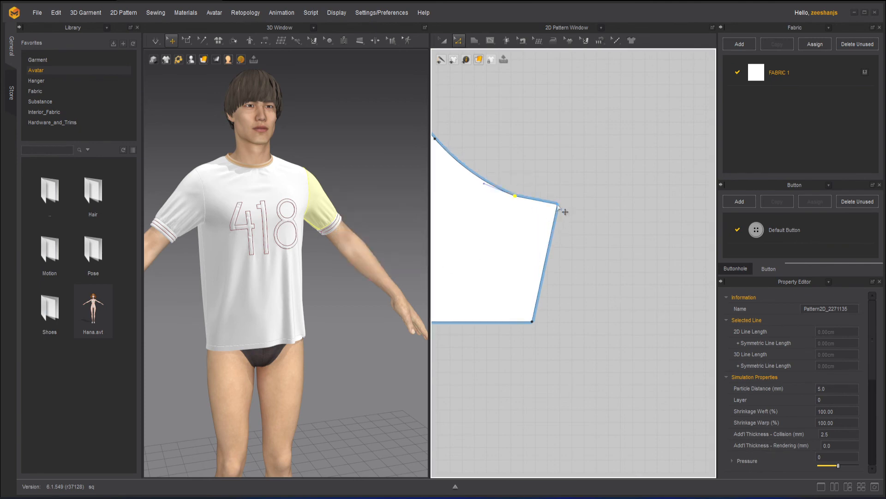
{"action": "left_click_drag", "start_coordinate": [565, 212], "coordinate": [502, 166]}
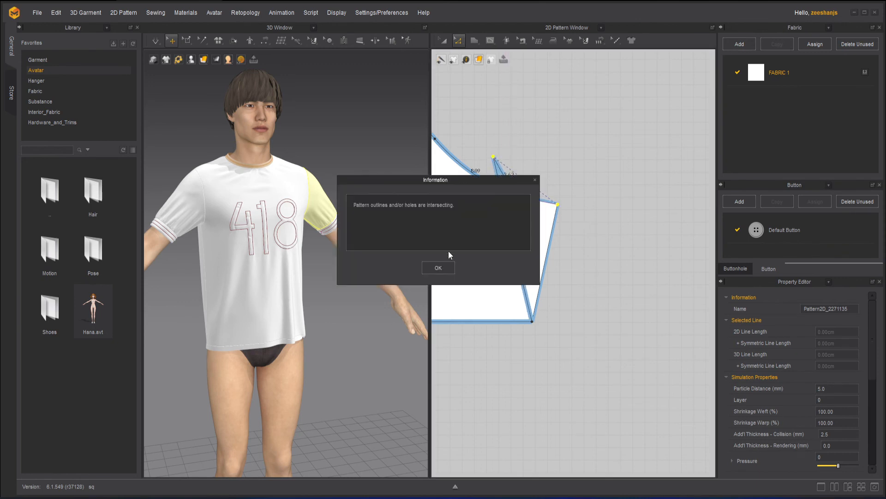
{"action": "left_click", "coordinate": [442, 268]}
{"action": "mouse_move", "coordinate": [564, 201]}
{"action": "left_mouse_down"}
{"action": "mouse_move", "coordinate": [524, 203]}
{"action": "mouse_move", "coordinate": [565, 216]}
{"action": "left_mouse_up"}
{"action": "left_click", "coordinate": [439, 268]}
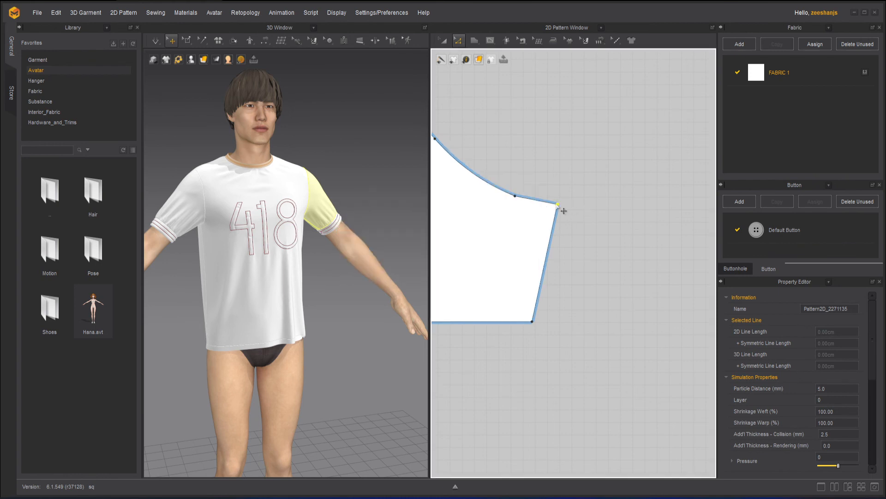
Step: Activate the Internal Polygon/Line tool, and examine its context options at the sleeve's underarm corner
{"action": "right_click", "coordinate": [560, 206]}
{"action": "left_click", "coordinate": [528, 206]}
{"action": "left_click", "coordinate": [491, 41]}
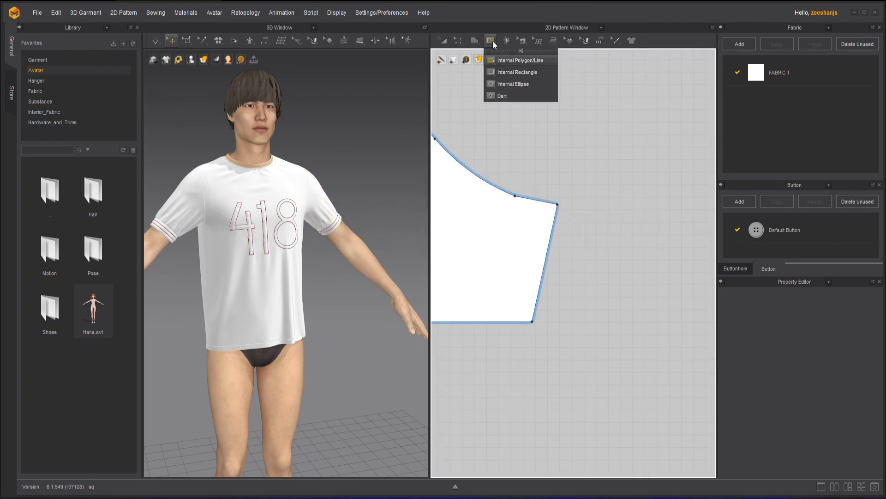
{"action": "left_click", "coordinate": [520, 60]}
{"action": "right_click", "coordinate": [560, 204]}
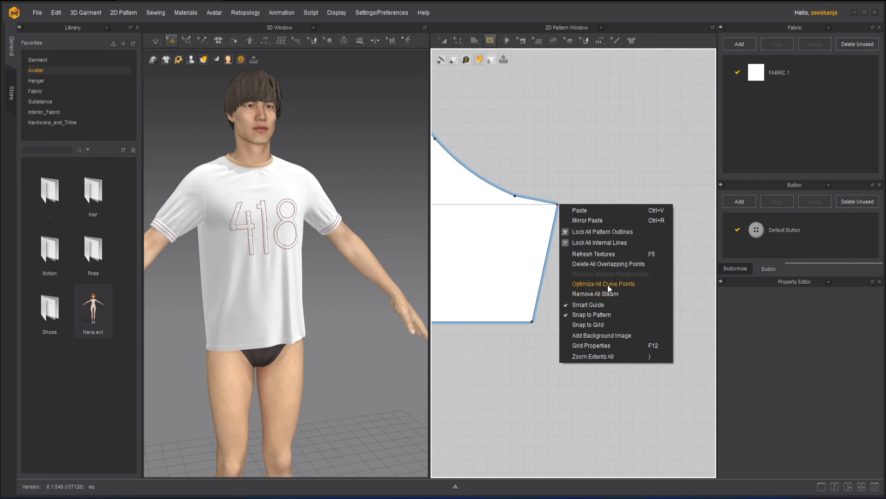
Step: Switch to the Transform Pattern tool, and fit all patterns in the 2D window with Zoom Extents All
{"action": "left_click", "coordinate": [448, 37]}
{"action": "left_click", "coordinate": [447, 36]}
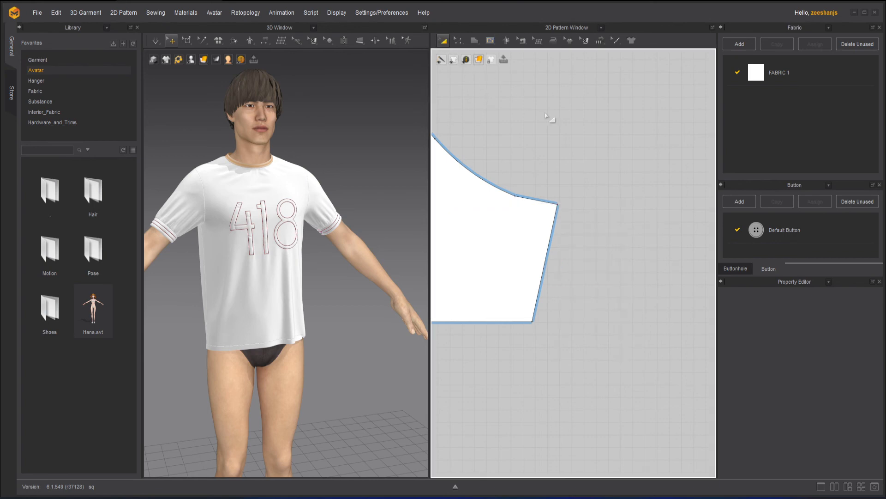
{"action": "middle_click_drag", "start_coordinate": [526, 135], "coordinate": [691, 203]}
{"action": "scroll", "coordinate": [663, 205], "scroll_direction": "down", "scroll_amount": 4}
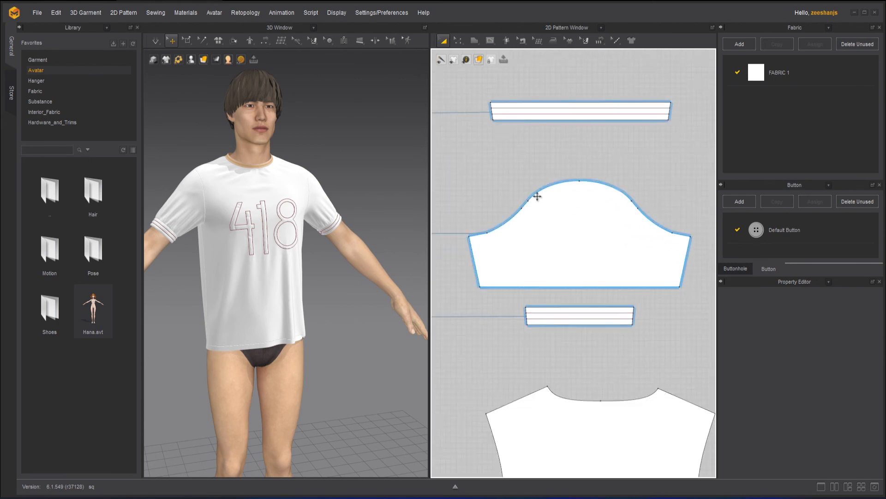
{"action": "scroll", "coordinate": [537, 196], "scroll_direction": "up", "scroll_amount": 2}
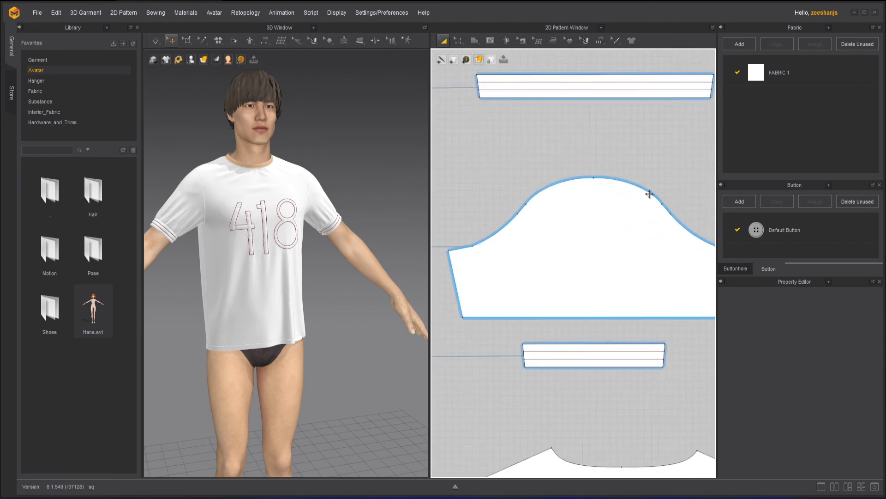
{"action": "scroll", "coordinate": [618, 196], "scroll_direction": "down", "scroll_amount": 5}
{"action": "scroll", "coordinate": [619, 186], "scroll_direction": "up", "scroll_amount": 3}
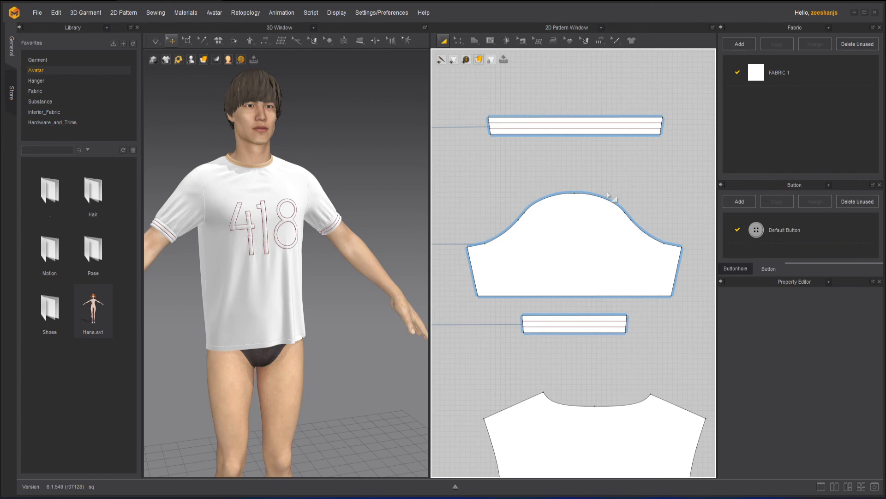
{"action": "middle_click_drag", "start_coordinate": [597, 184], "coordinate": [603, 163]}
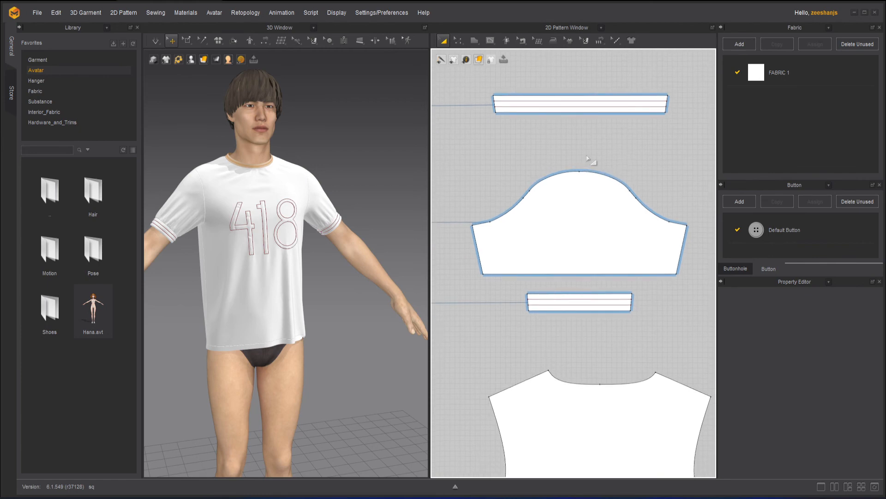
{"action": "left_click", "coordinate": [551, 176]}
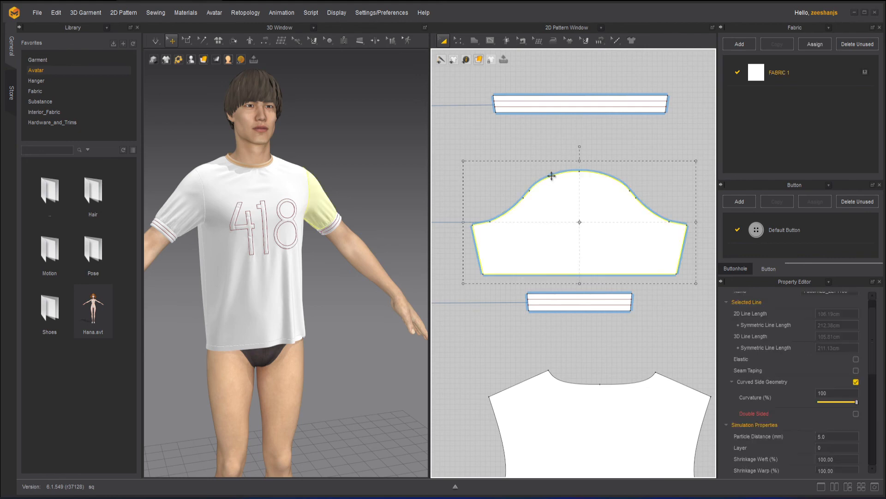
{"action": "right_click", "coordinate": [555, 176]}
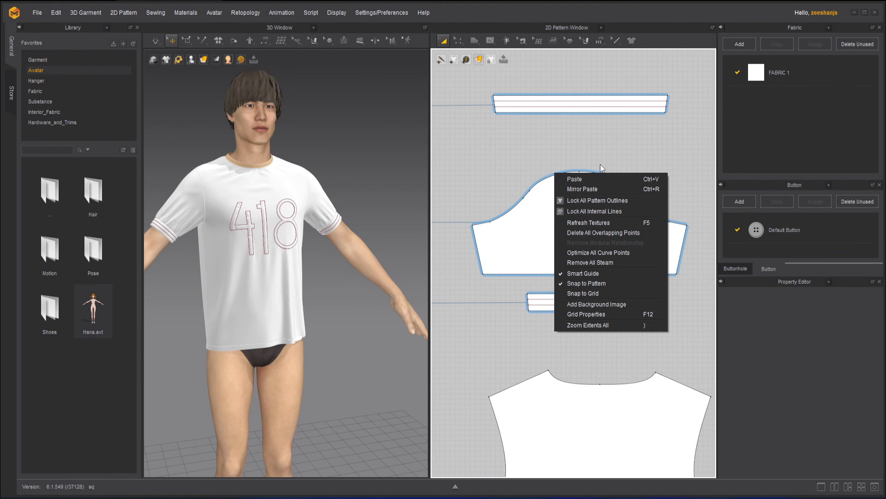
{"action": "left_click", "coordinate": [603, 325]}
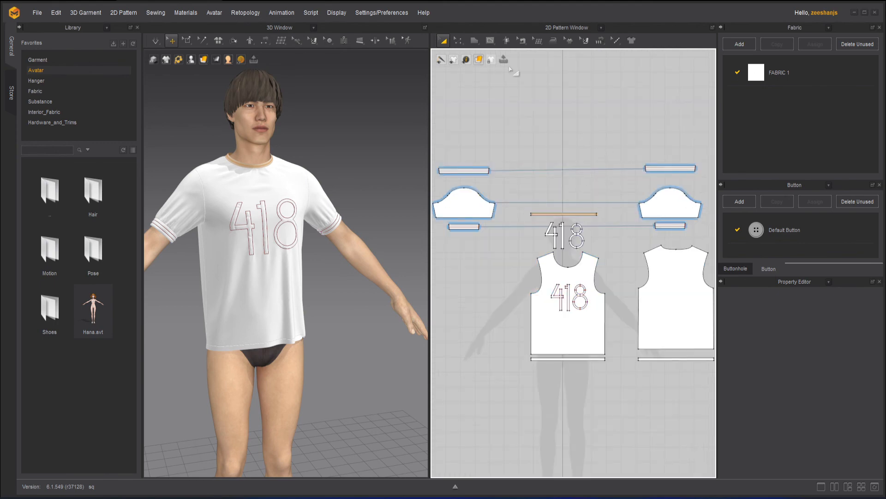
Step: Examine the right sleeve pattern's context options with the Transform Pattern tool active
{"action": "left_click", "coordinate": [475, 41]}
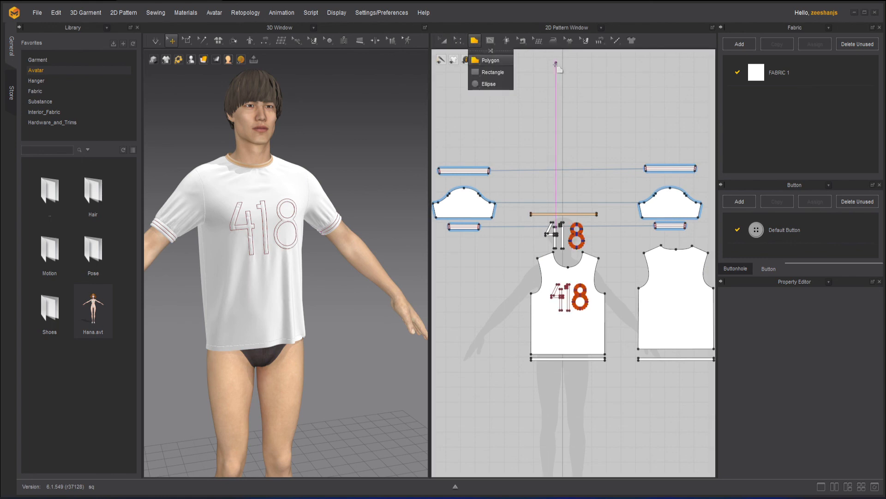
{"action": "left_click", "coordinate": [592, 87]}
{"action": "left_click", "coordinate": [443, 41]}
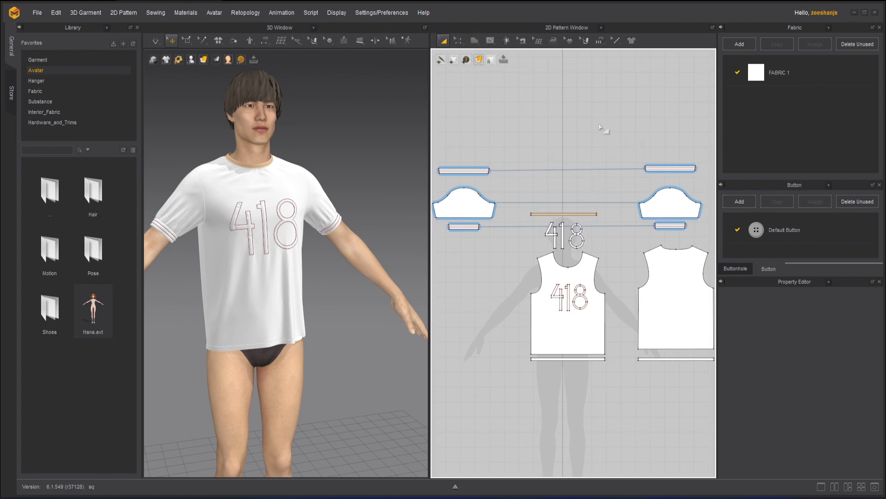
{"action": "left_click", "coordinate": [665, 194]}
{"action": "right_click", "coordinate": [664, 194]}
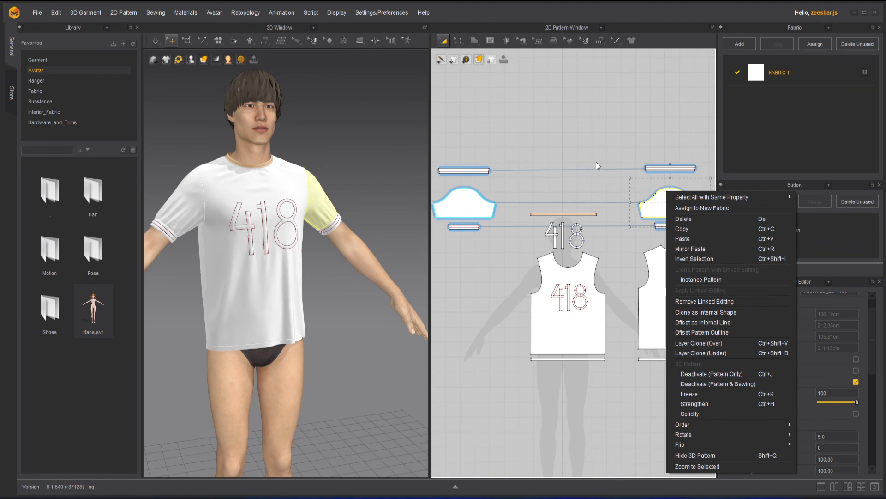
{"action": "left_click", "coordinate": [585, 149]}
Step: Compare the context options of the Polygon tool over the sleeve and the Internal Polygon/Line tool over the upper band
{"action": "left_click", "coordinate": [474, 41]}
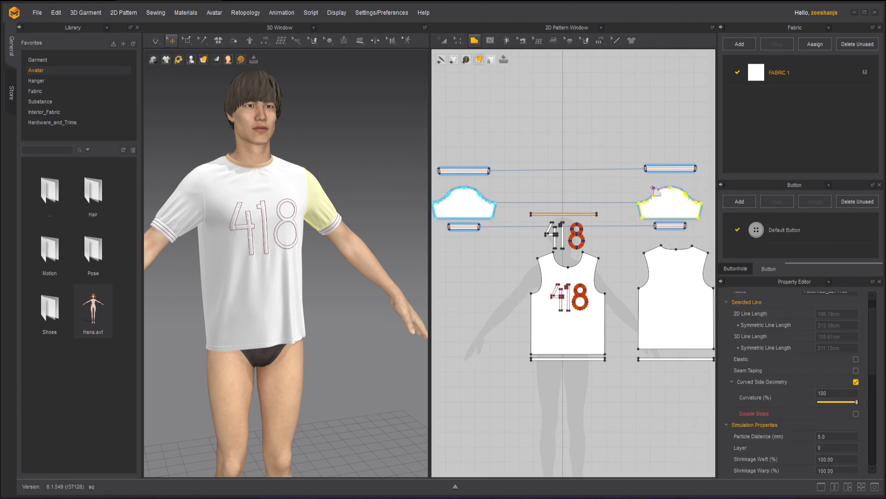
{"action": "right_click", "coordinate": [665, 195]}
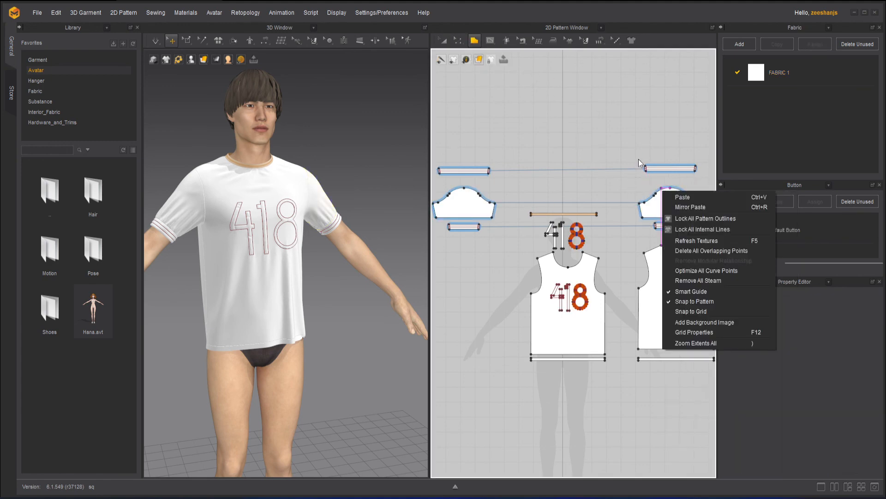
{"action": "left_click", "coordinate": [490, 40]}
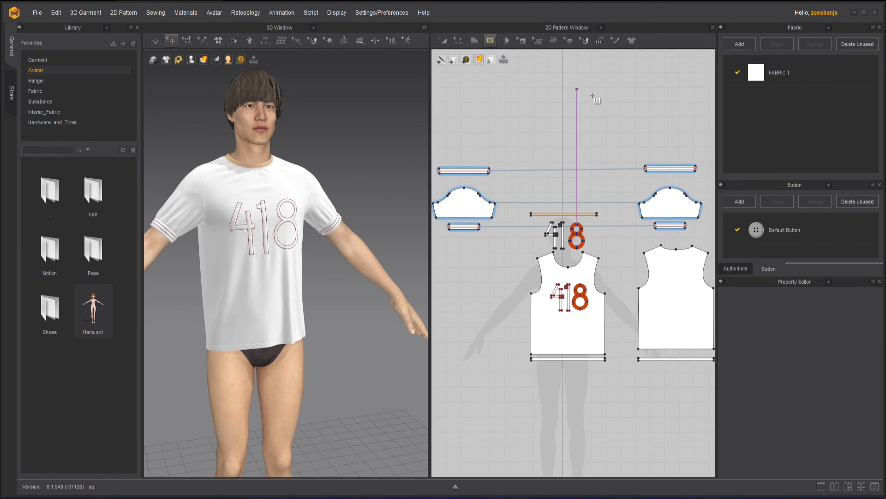
{"action": "scroll", "coordinate": [561, 134], "scroll_direction": "up", "scroll_amount": 6}
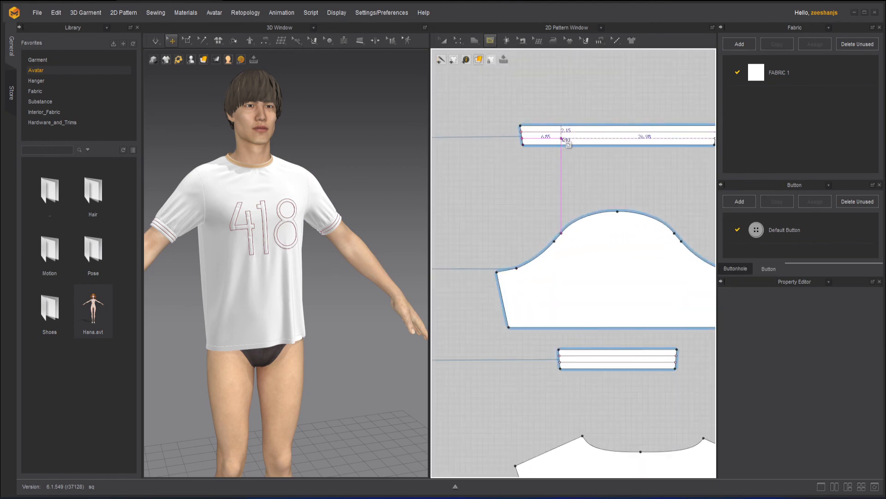
{"action": "right_click", "coordinate": [564, 141]}
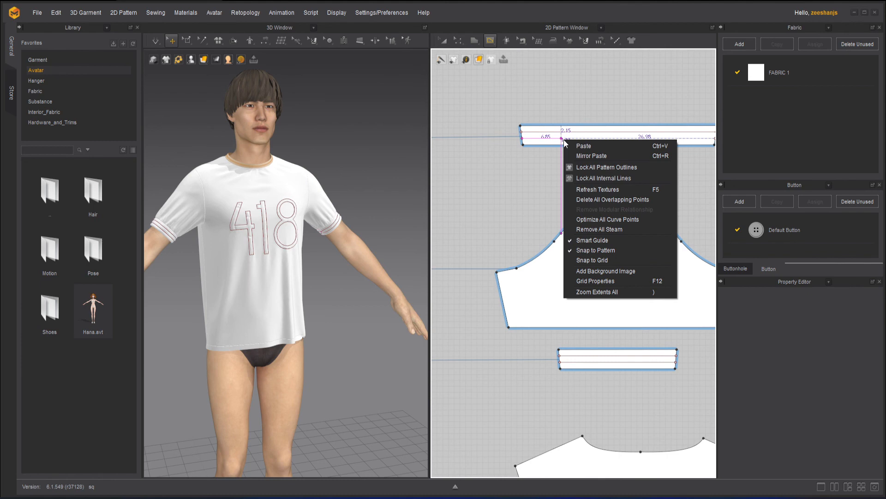
Step: Add a perpendicular internal line at the sleeve cap's top point with Edit Pattern, using a 90° angle with Extend enabled
{"action": "left_click", "coordinate": [458, 41]}
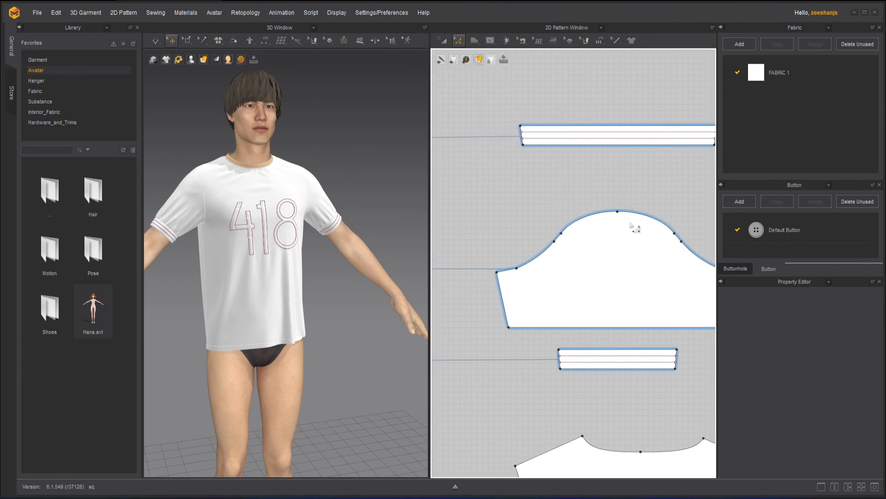
{"action": "left_click", "coordinate": [618, 212]}
{"action": "right_click", "coordinate": [618, 213]}
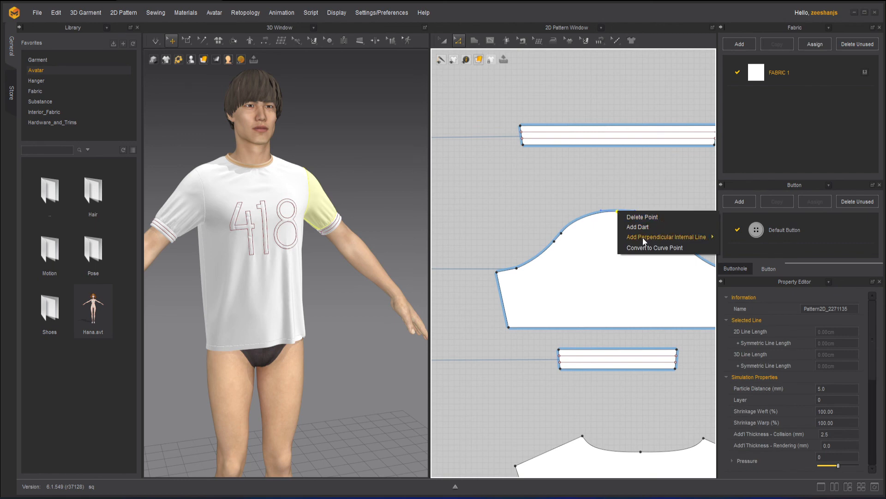
{"action": "mouse_move", "coordinate": [642, 237]}
{"action": "left_click", "coordinate": [739, 246]}
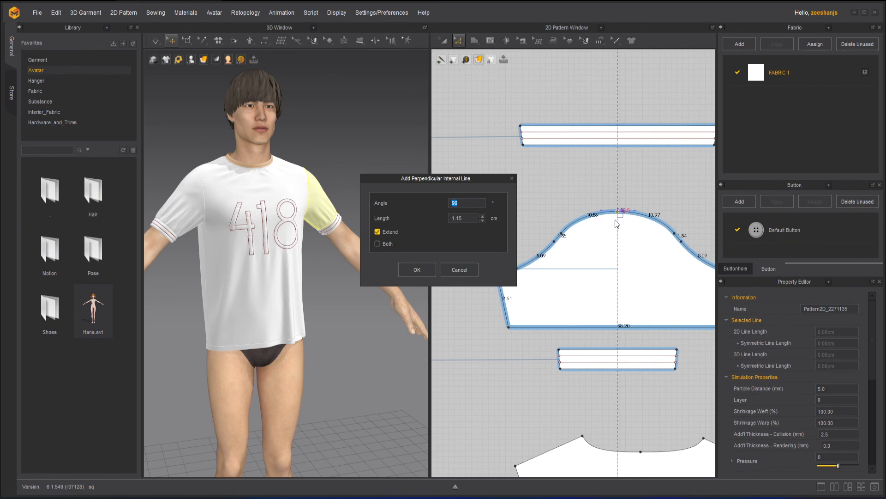
{"action": "left_click", "coordinate": [417, 270]}
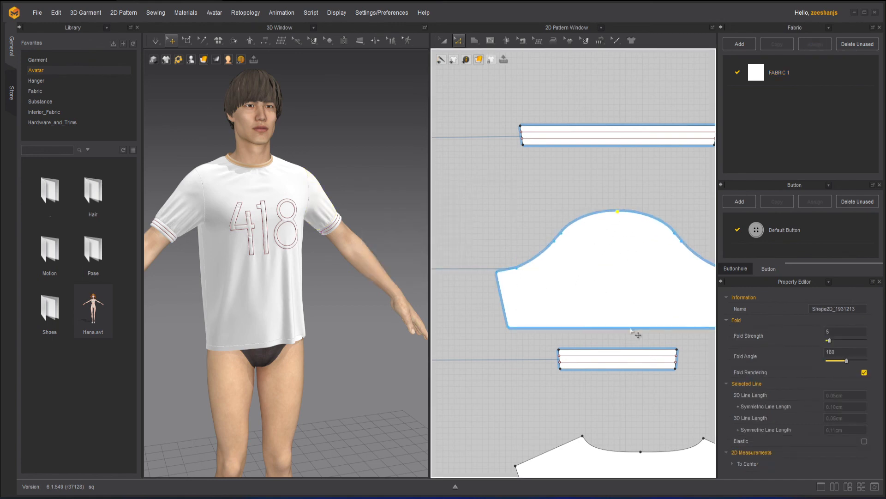
Step: Delete the pair of matching curve points on either side of the sleeve cap's top point
{"action": "left_click", "coordinate": [568, 236]}
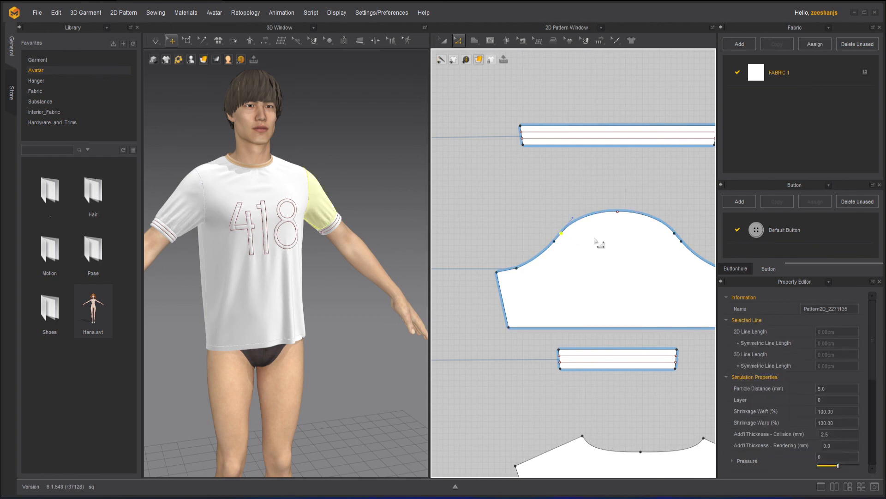
{"action": "right_click", "coordinate": [674, 233]}
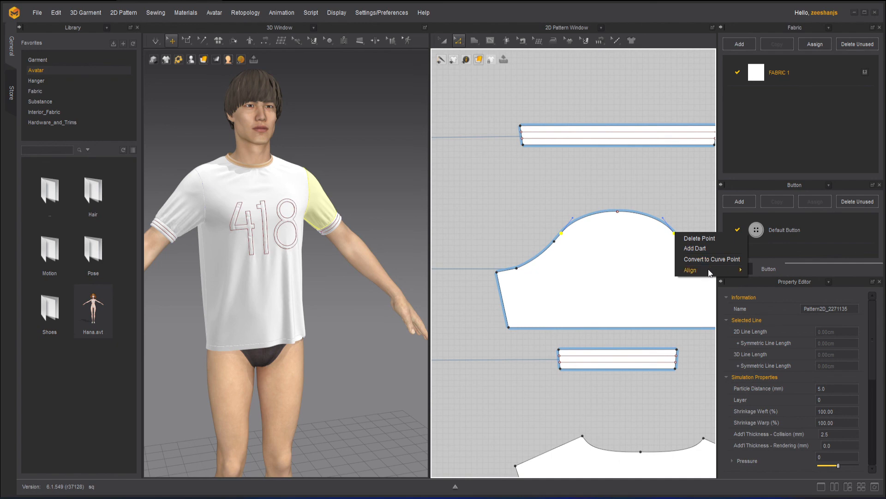
{"action": "mouse_move", "coordinate": [696, 274]}
{"action": "left_click", "coordinate": [709, 260]}
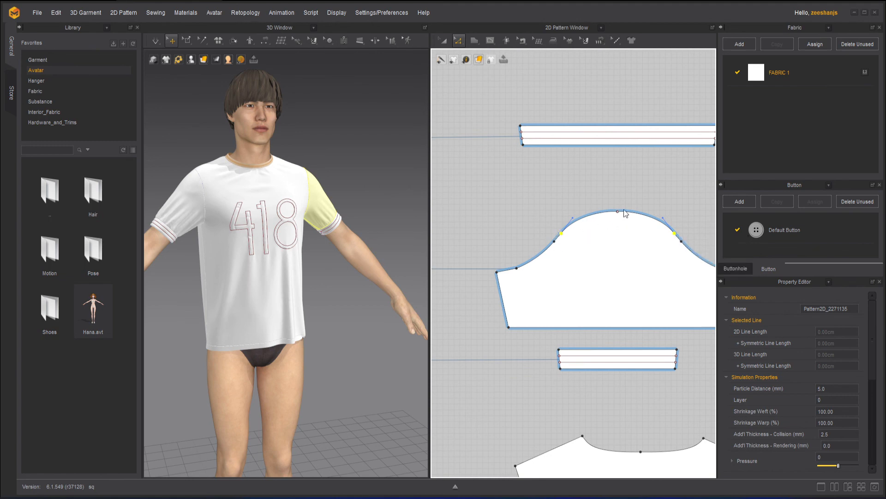
{"action": "key", "text": "Delete"}
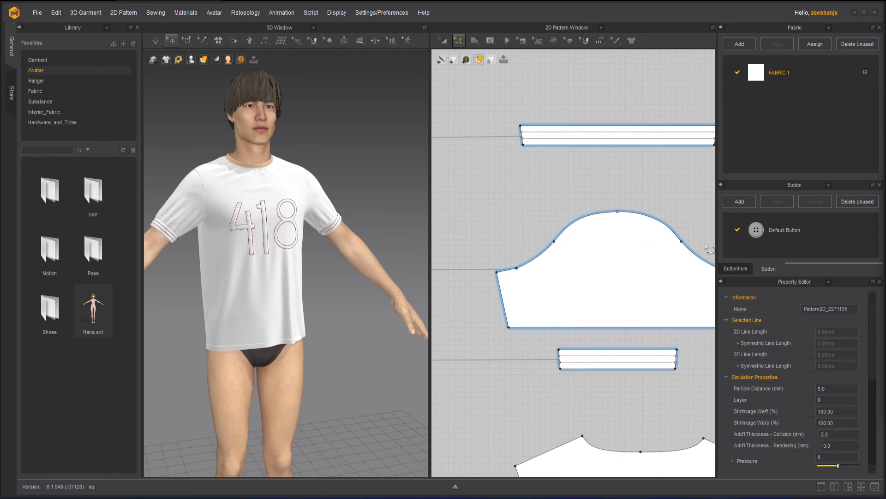
Step: Add an X-Axis perpendicular internal line at the sleeve cap's left curve point with a 90° angle, adjusting its length
{"action": "left_click", "coordinate": [554, 241]}
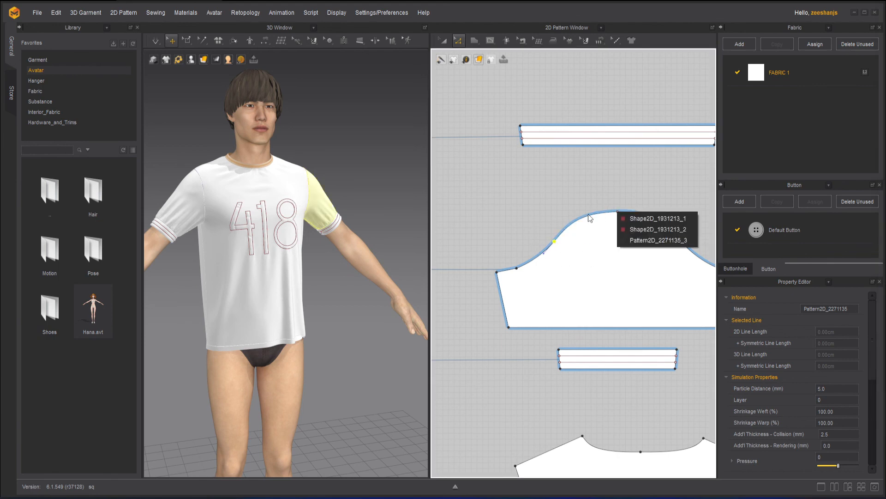
{"action": "key", "text": "Delete"}
{"action": "left_click", "coordinate": [563, 248]}
{"action": "right_click", "coordinate": [554, 242]}
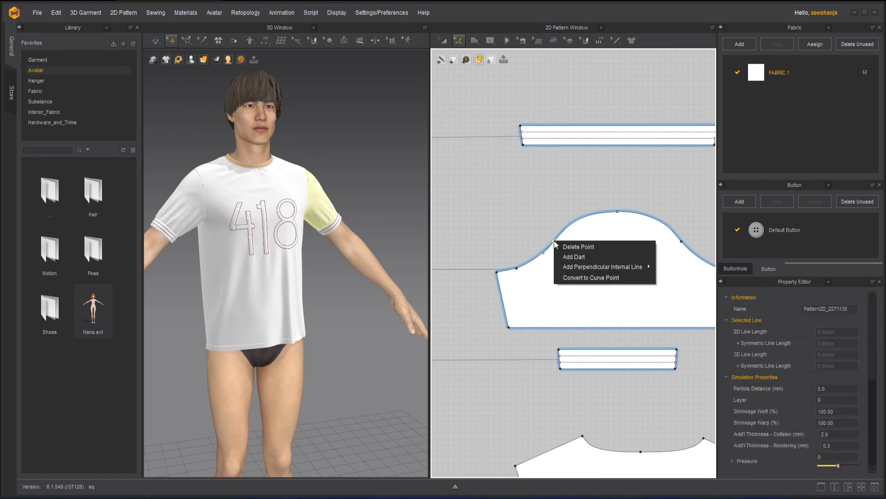
{"action": "mouse_move", "coordinate": [595, 268]}
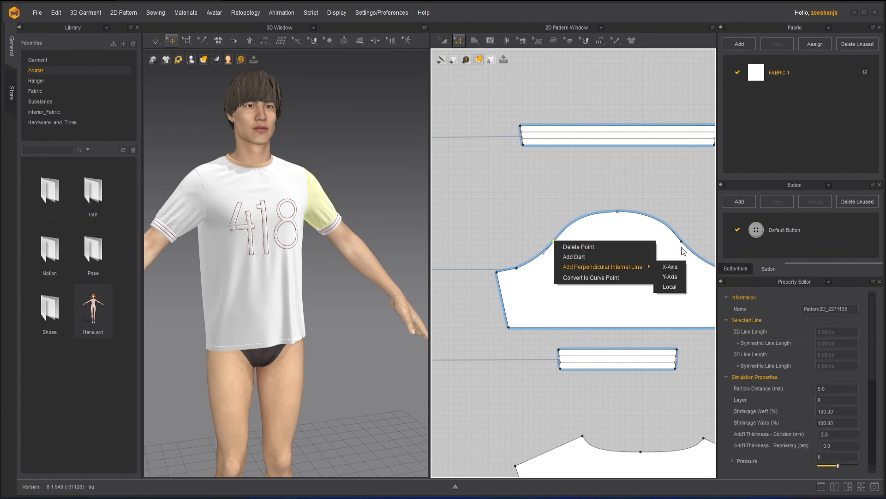
{"action": "left_click", "coordinate": [669, 267]}
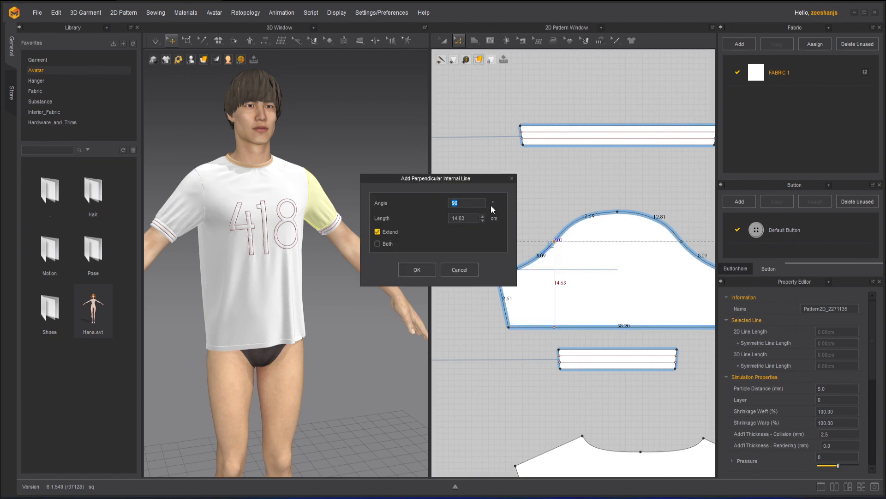
{"action": "left_click", "coordinate": [483, 216]}
{"action": "left_click", "coordinate": [483, 216]}
{"action": "left_click", "coordinate": [483, 217]}
{"action": "left_click", "coordinate": [382, 243]}
{"action": "left_click", "coordinate": [379, 242]}
{"action": "left_click", "coordinate": [416, 269]}
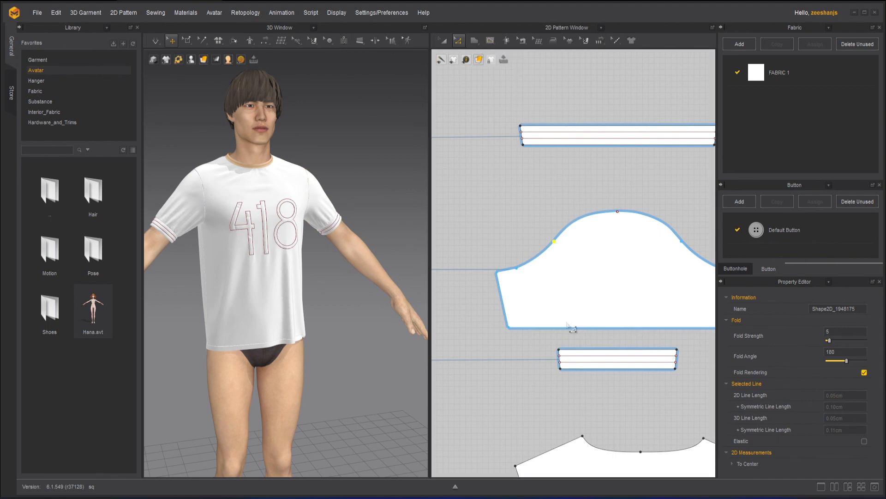
Step: Examine the context options of the pattern outline point on the sleeve cap's right curve
{"action": "left_click", "coordinate": [522, 274]}
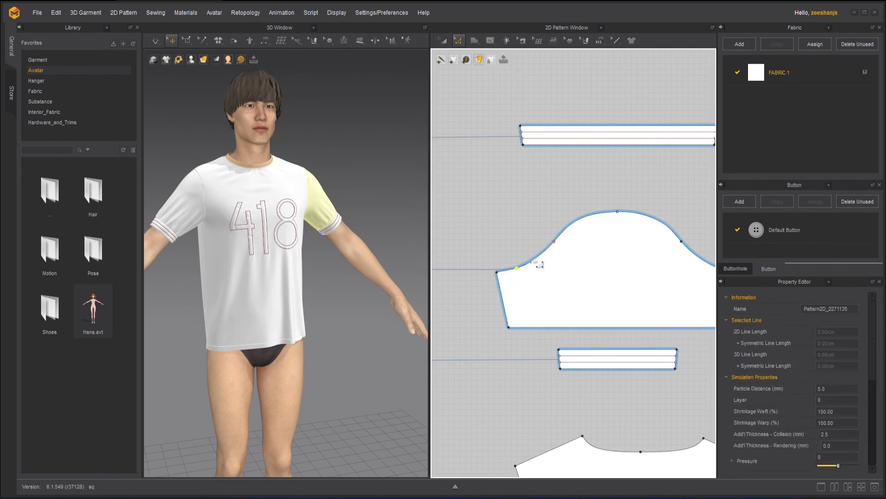
{"action": "left_click", "coordinate": [554, 243]}
{"action": "left_click", "coordinate": [579, 331]}
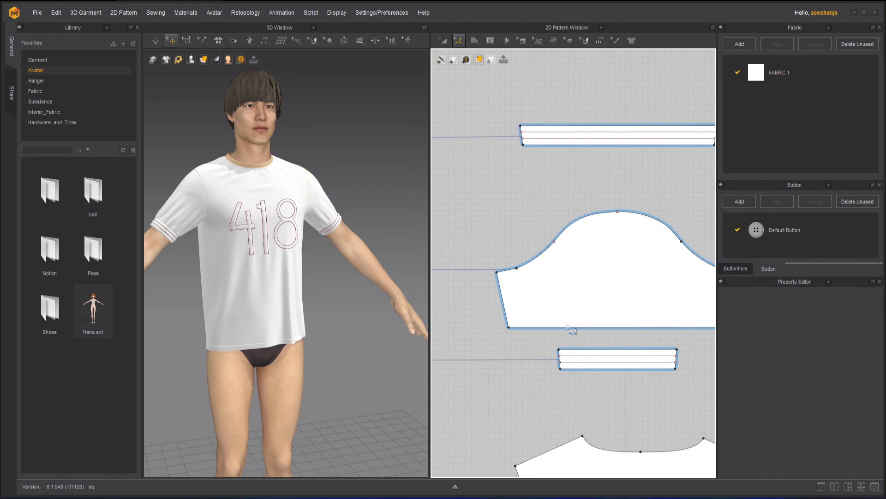
{"action": "scroll", "coordinate": [607, 289], "scroll_direction": "down", "scroll_amount": 3}
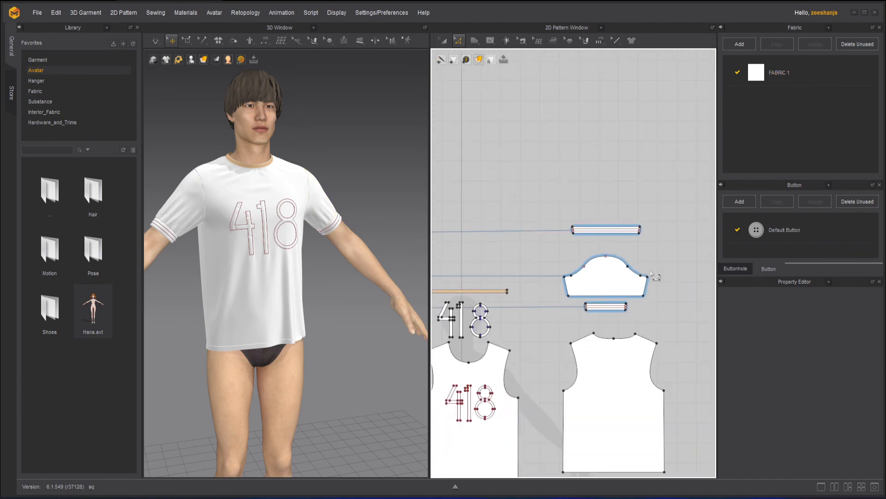
{"action": "scroll", "coordinate": [659, 270], "scroll_direction": "up", "scroll_amount": 3}
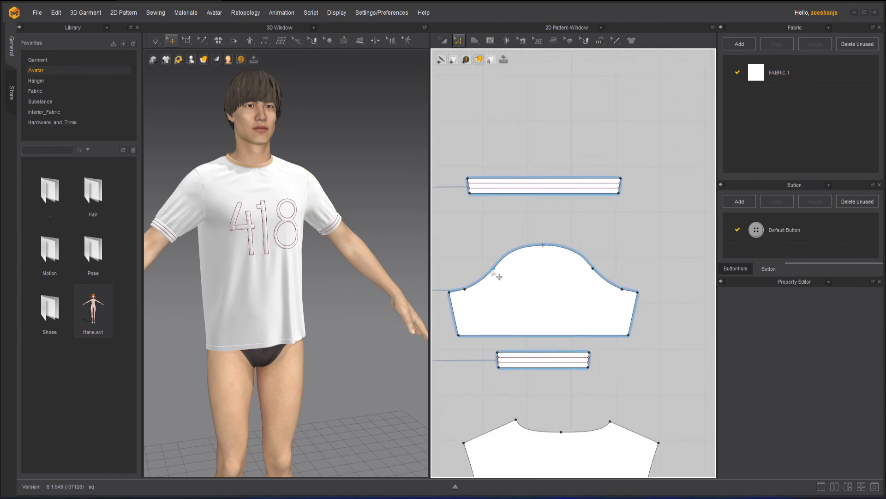
{"action": "left_click", "coordinate": [601, 275]}
{"action": "right_click", "coordinate": [594, 268]}
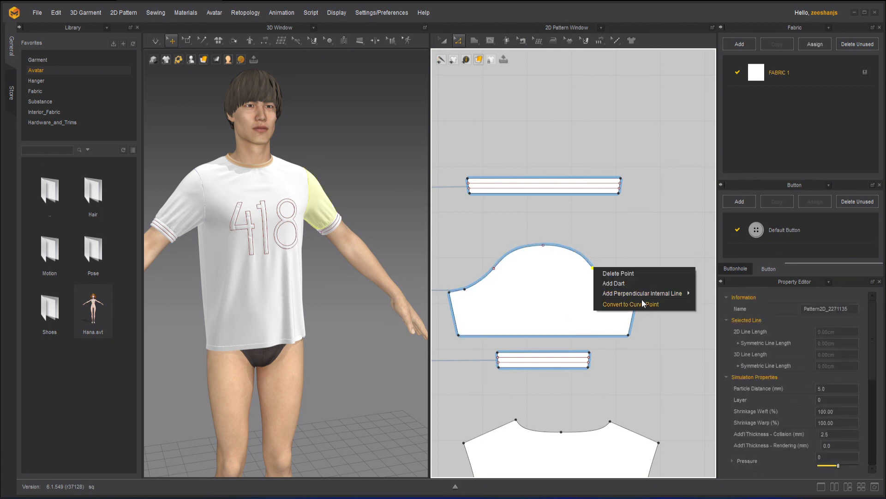
{"action": "left_click", "coordinate": [589, 226]}
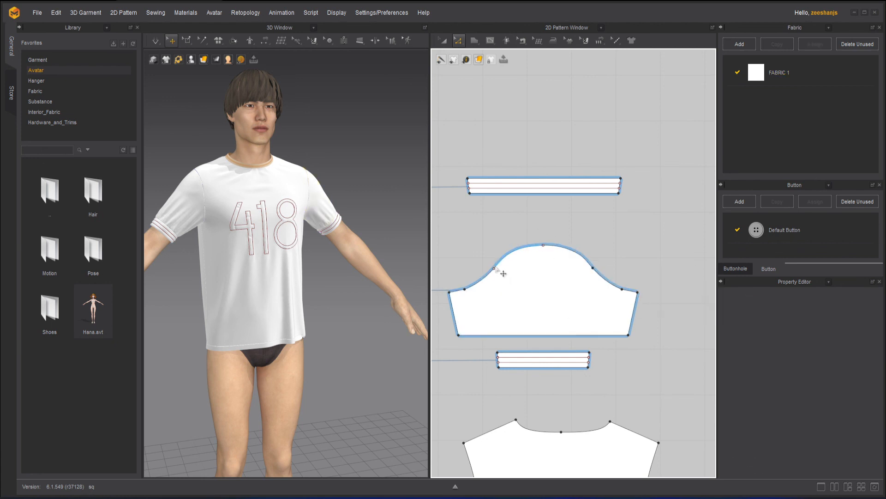
Step: Review the Extend/Trim & Add Point and Add Perpendicular Internal Line options for the internal line's point on the sleeve cap's left curve
{"action": "left_click", "coordinate": [499, 272]}
{"action": "left_click", "coordinate": [514, 275]}
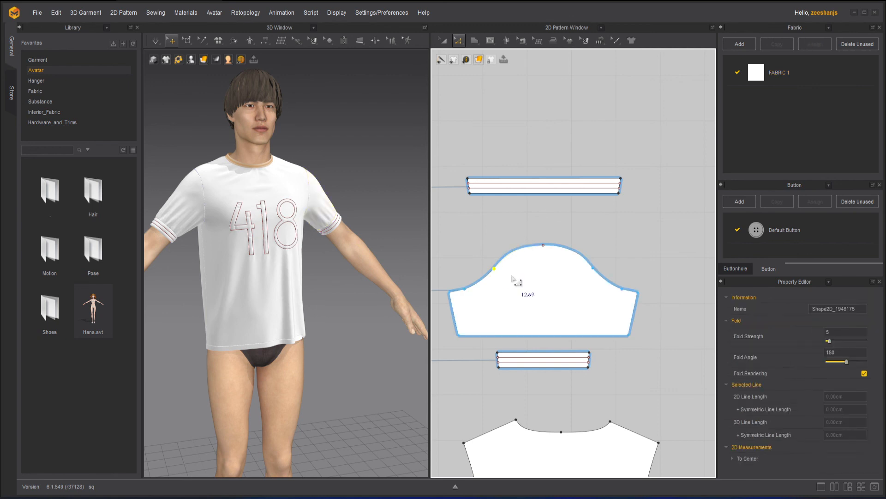
{"action": "right_click", "coordinate": [494, 269]}
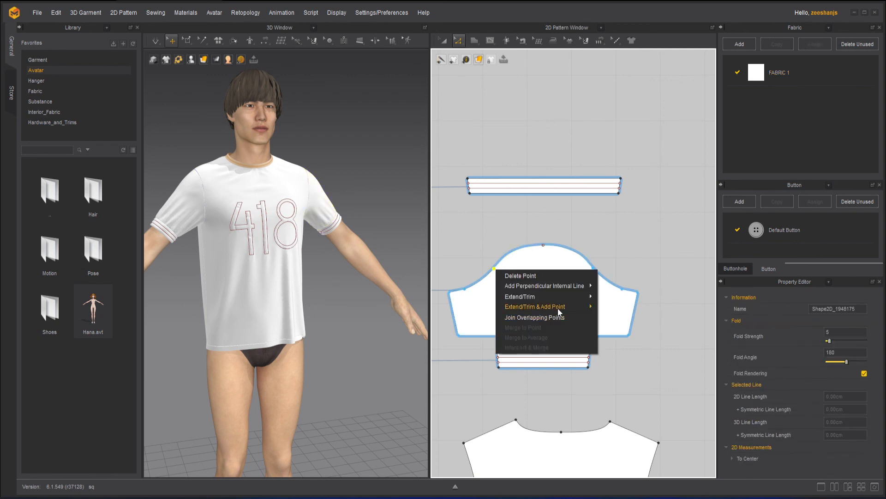
{"action": "mouse_move", "coordinate": [558, 310]}
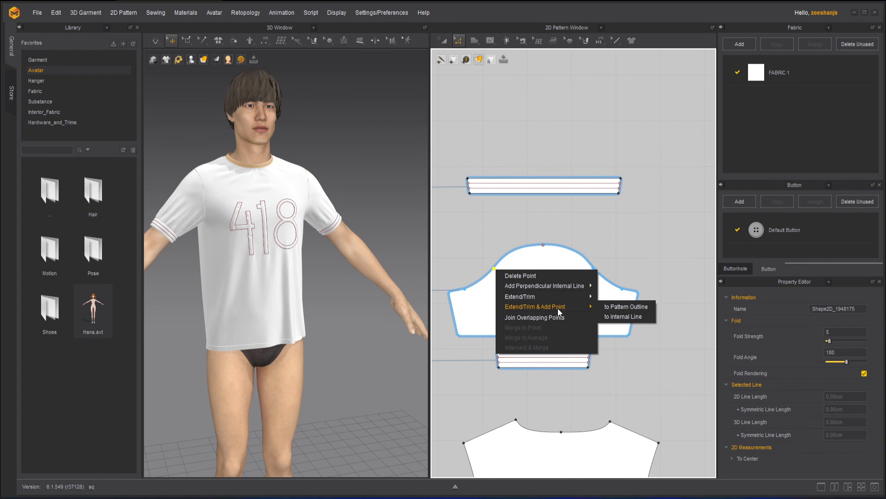
{"action": "mouse_move", "coordinate": [557, 285]}
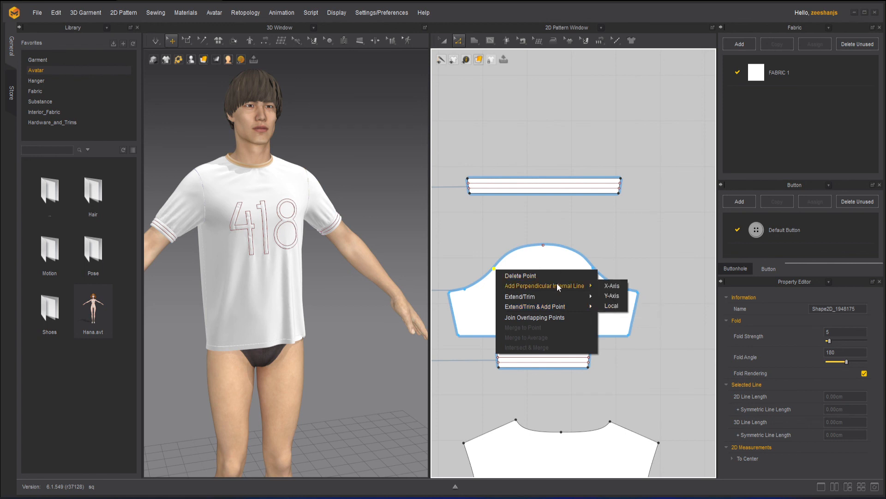
{"action": "left_click", "coordinate": [487, 248]}
Step: Inspect the overlapping points on the sleeve cap's left curve, choosing Shape2D_1948175_1 from the candidates
{"action": "scroll", "coordinate": [486, 248], "scroll_direction": "up", "scroll_amount": 6}
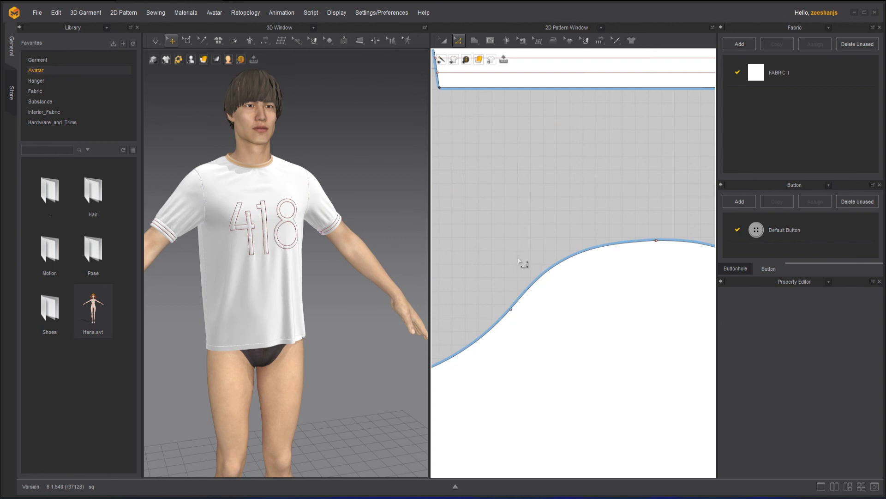
{"action": "left_click", "coordinate": [512, 309]}
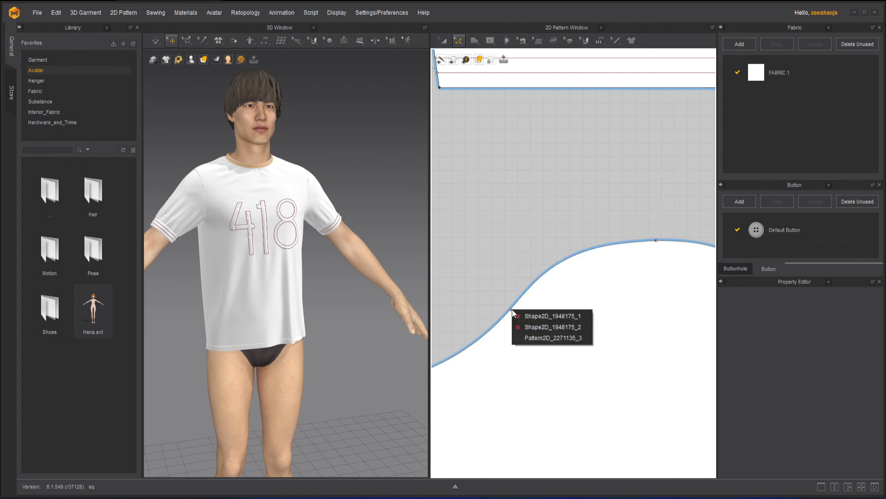
{"action": "left_click", "coordinate": [555, 318]}
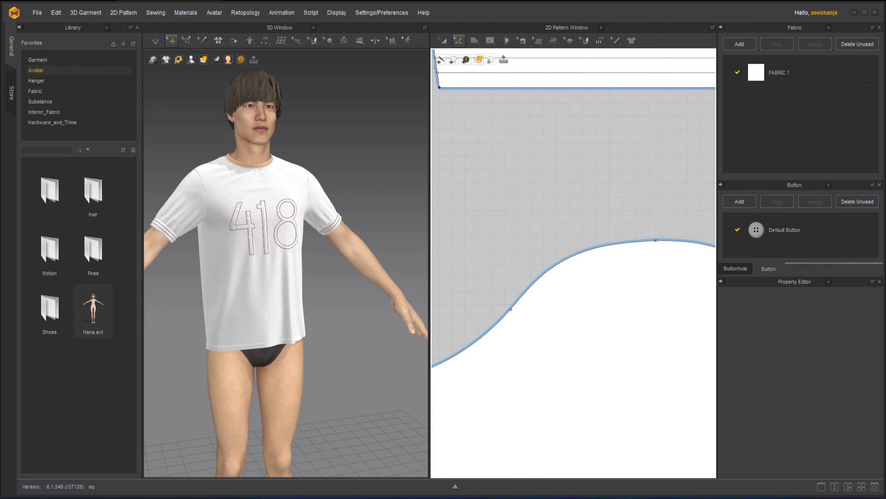
{"action": "left_click", "coordinate": [574, 252]}
{"action": "scroll", "coordinate": [574, 252], "scroll_direction": "down", "scroll_amount": 5}
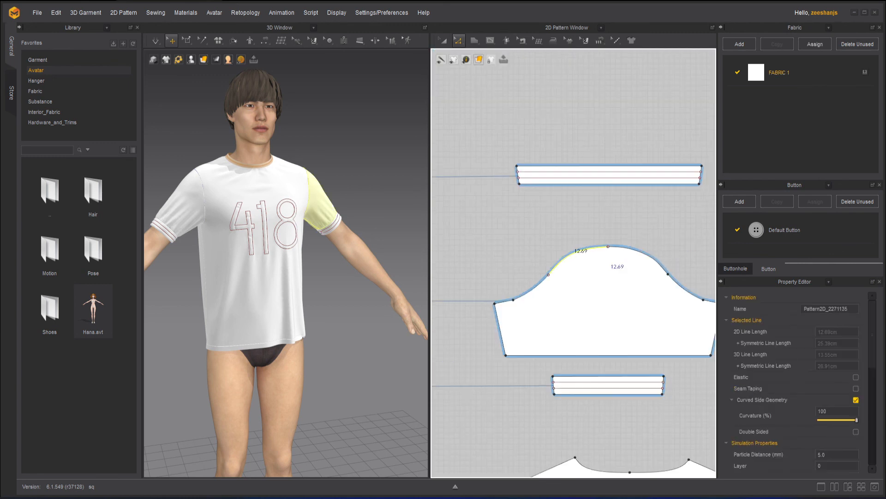
{"action": "scroll", "coordinate": [614, 245], "scroll_direction": "up", "scroll_amount": 3}
Step: Reselect the internal line's overlapping point on the left curve and examine its Extend/Trim context options
{"action": "left_click", "coordinate": [502, 299]}
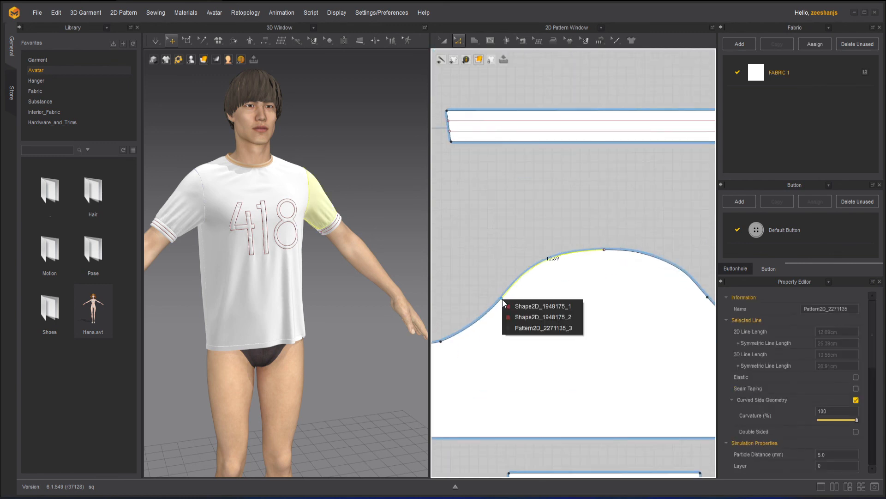
{"action": "left_click", "coordinate": [501, 299]}
{"action": "right_click", "coordinate": [502, 299]}
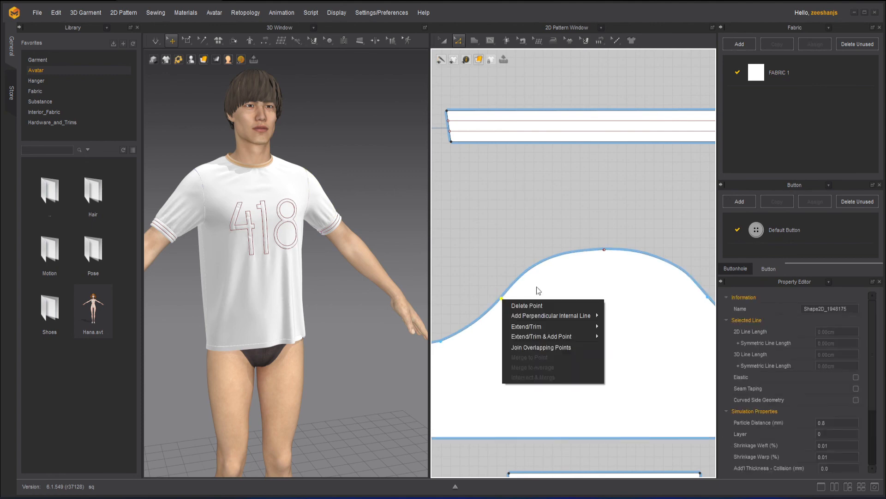
{"action": "mouse_move", "coordinate": [590, 330]}
{"action": "mouse_move", "coordinate": [556, 331]}
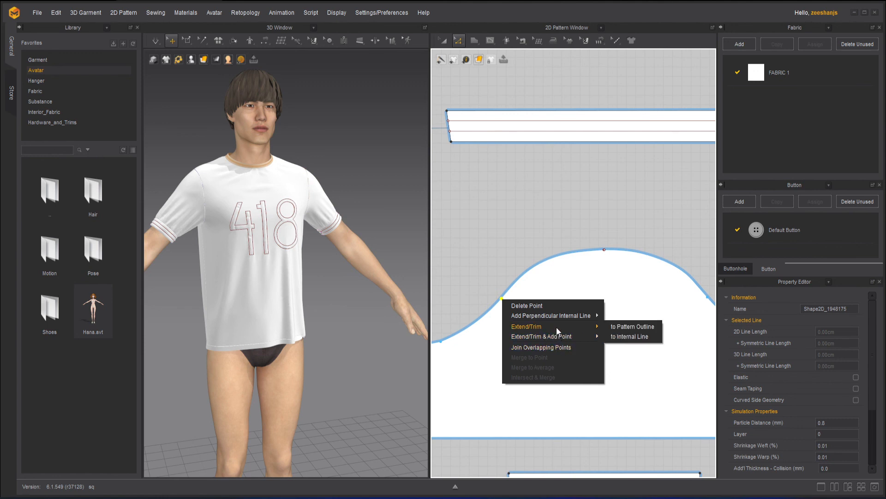
{"action": "left_click", "coordinate": [566, 208]}
{"action": "scroll", "coordinate": [569, 210], "scroll_direction": "down", "scroll_amount": 5}
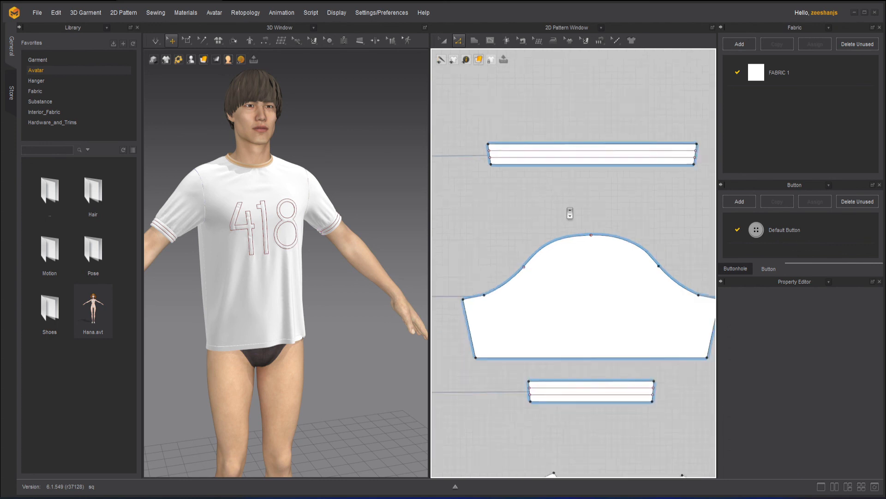
{"action": "scroll", "coordinate": [570, 212], "scroll_direction": "down", "scroll_amount": 3}
{"action": "scroll", "coordinate": [551, 252], "scroll_direction": "down", "scroll_amount": 2}
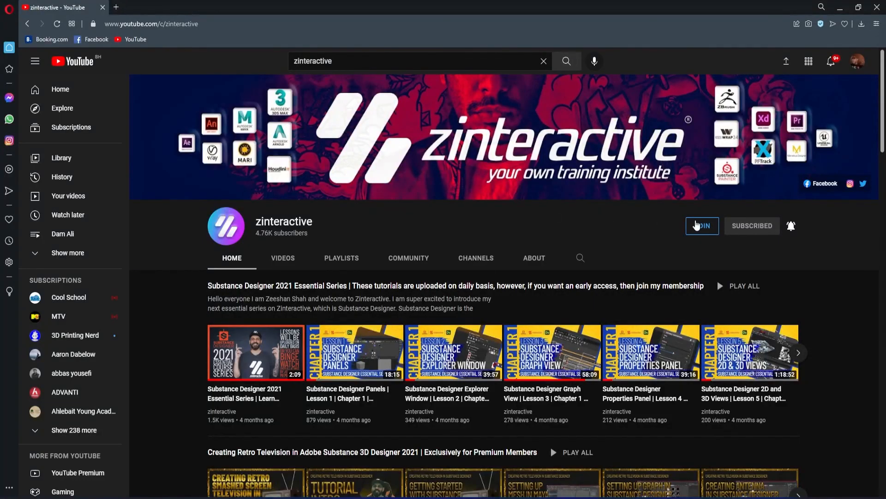
Step: View the zinteractive channel's membership tiers on YouTube, including the Zi Early Bird Level
{"action": "left_click", "coordinate": [710, 226]}
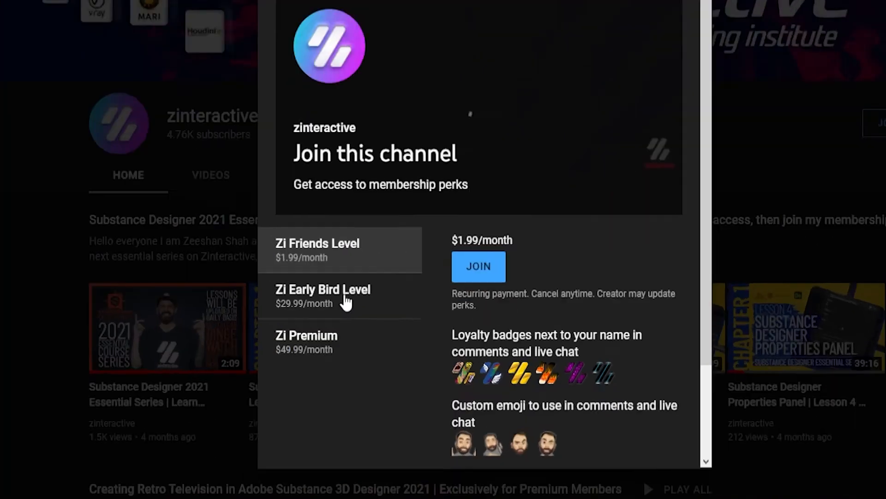
{"action": "left_click", "coordinate": [356, 330]}
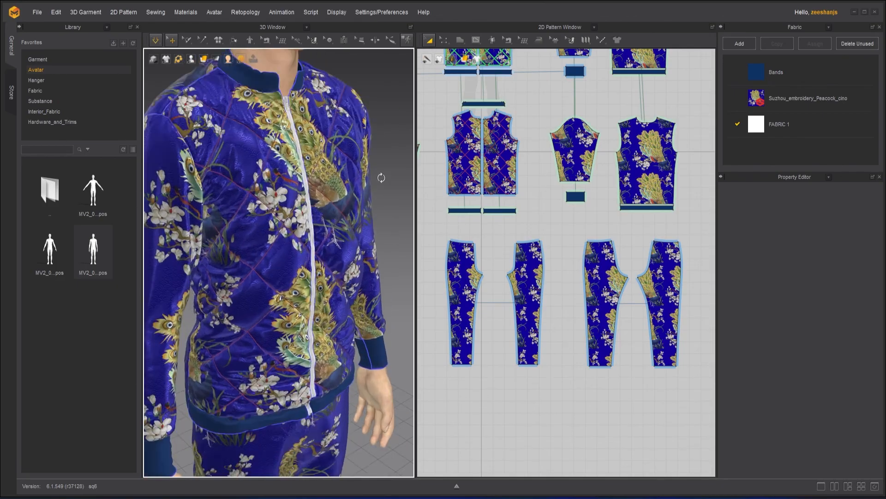
{"action": "scroll", "coordinate": [382, 177], "scroll_direction": "down", "scroll_amount": 5}
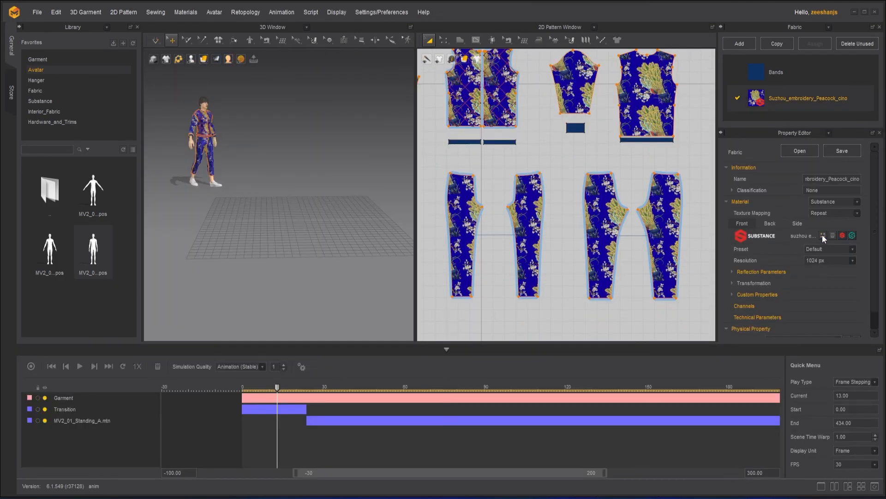
{"action": "left_click", "coordinate": [800, 151]}
{"action": "double_click", "coordinate": [263, 138]}
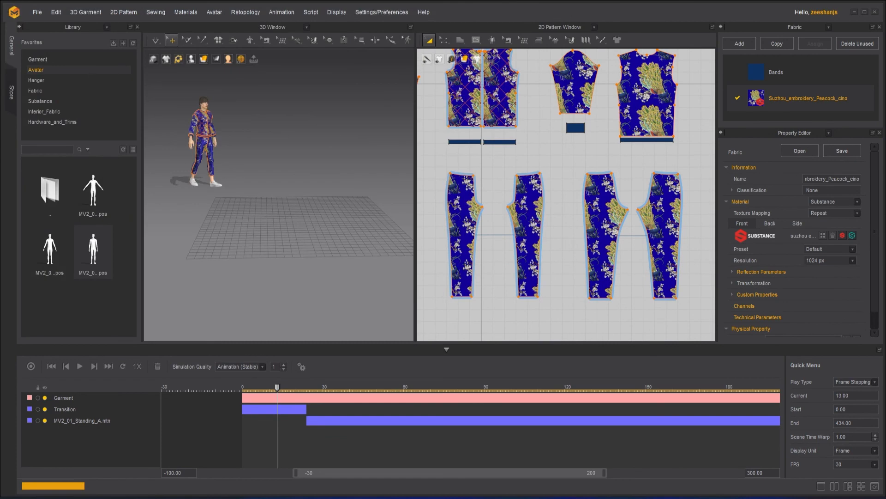
{"action": "left_click", "coordinate": [506, 255]}
{"action": "left_click_drag", "start_coordinate": [539, 164], "coordinate": [688, 305]}
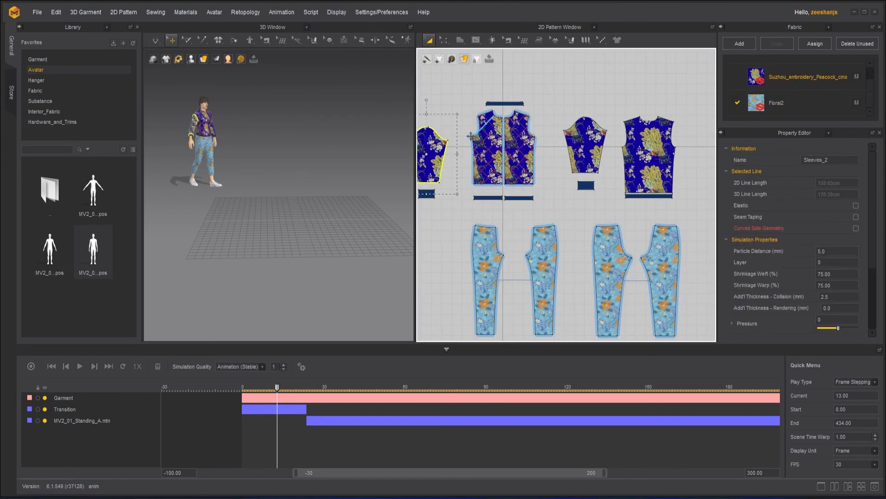
{"action": "left_click", "coordinate": [483, 147]}
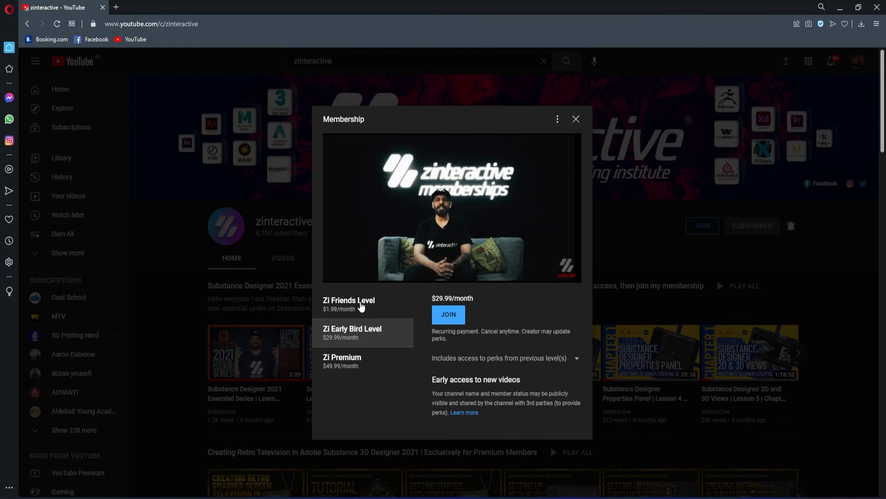
{"action": "left_click", "coordinate": [361, 307]}
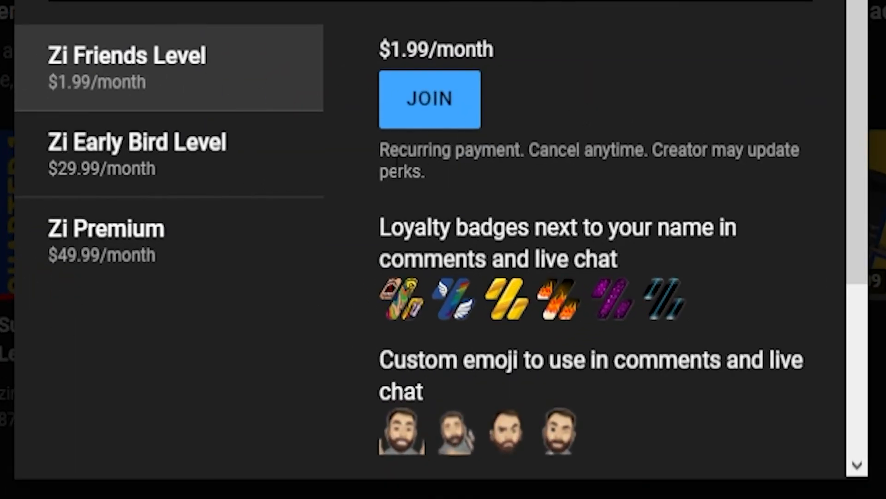